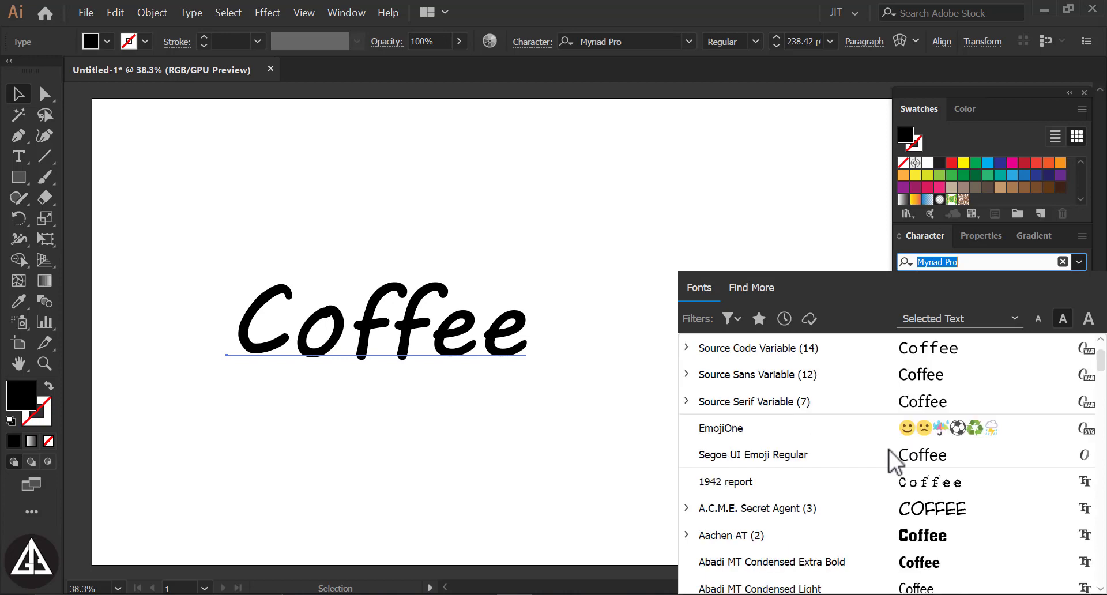
scroll(904, 453, down, 4)
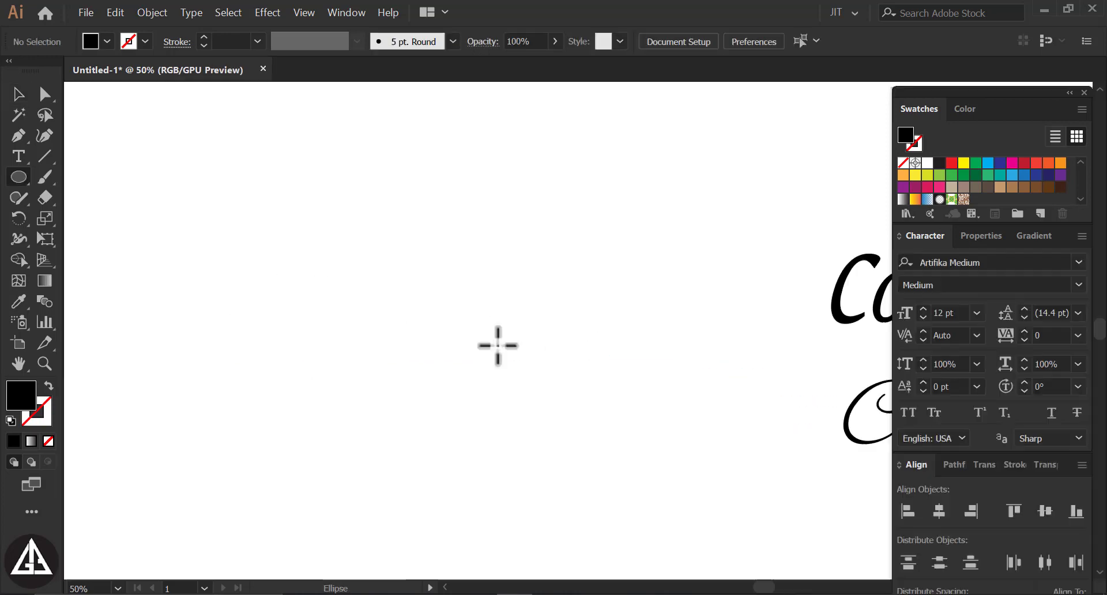
- Draw a black circle beside the Coffee lettering, duplicate it up and to the left, and enlarge the copy slightly
drag(485, 347, 593, 455)
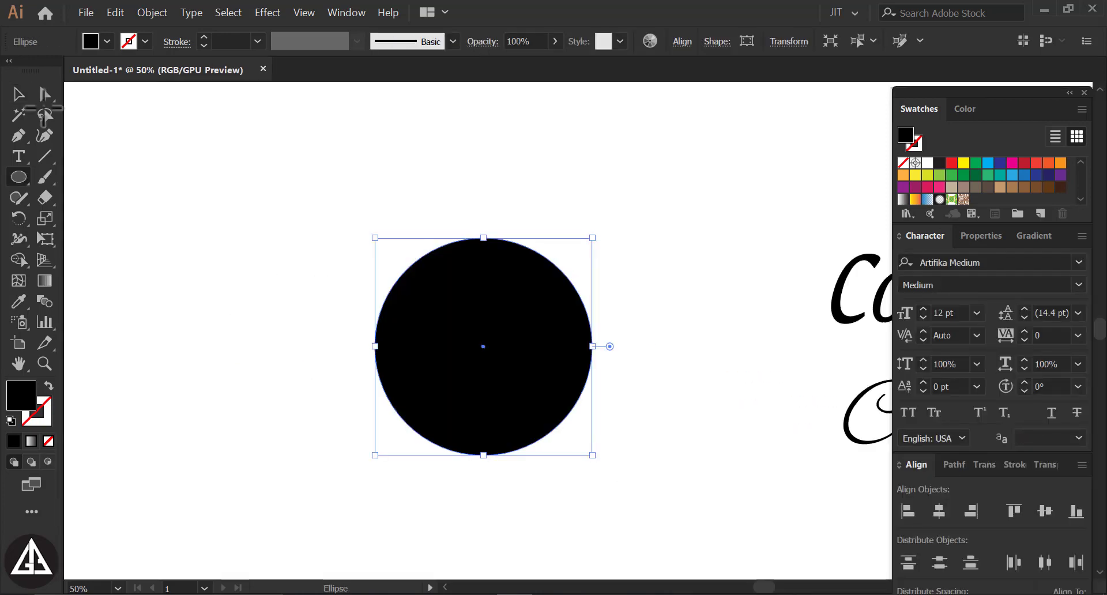
click(19, 93)
drag(438, 357, 418, 347)
drag(491, 390, 380, 294)
drag(474, 192, 489, 176)
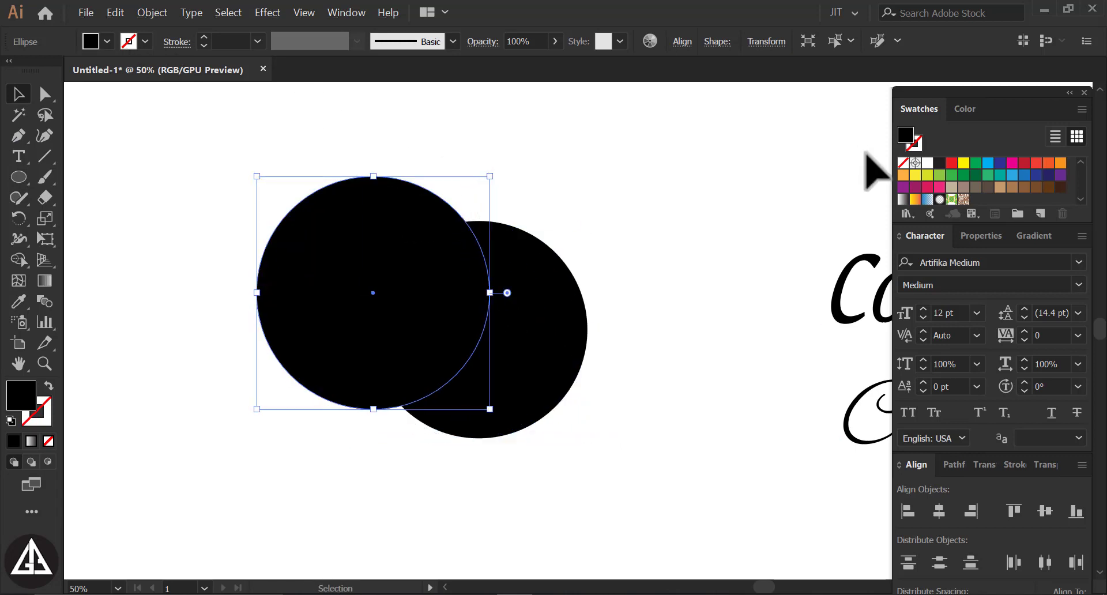
- Remove the larger circle's fill and give it a black 5 pt stroke
click(903, 163)
click(915, 145)
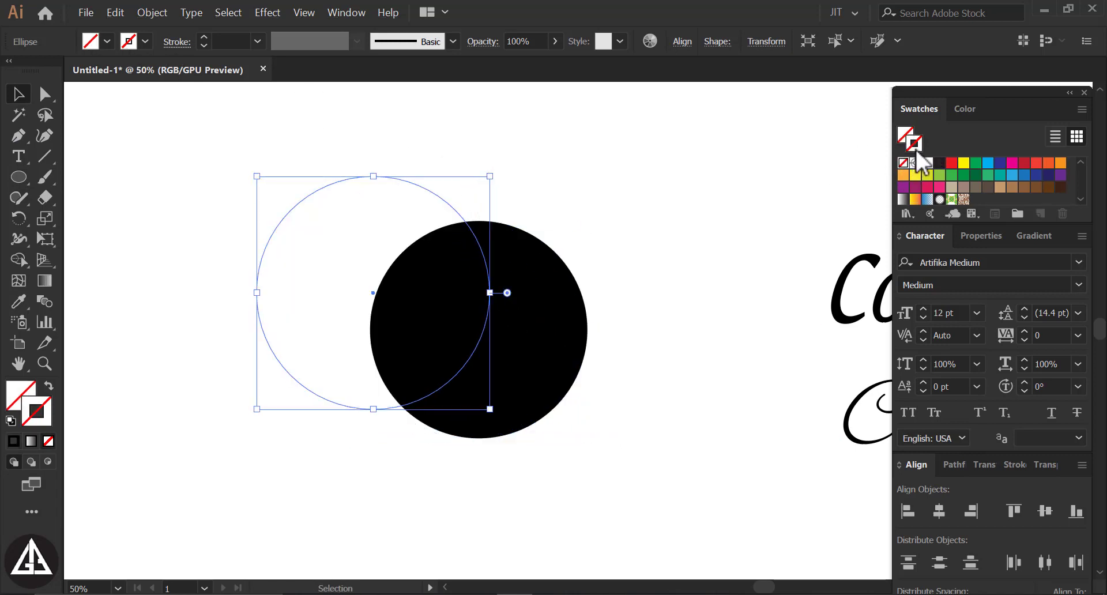
click(940, 164)
click(257, 41)
click(283, 185)
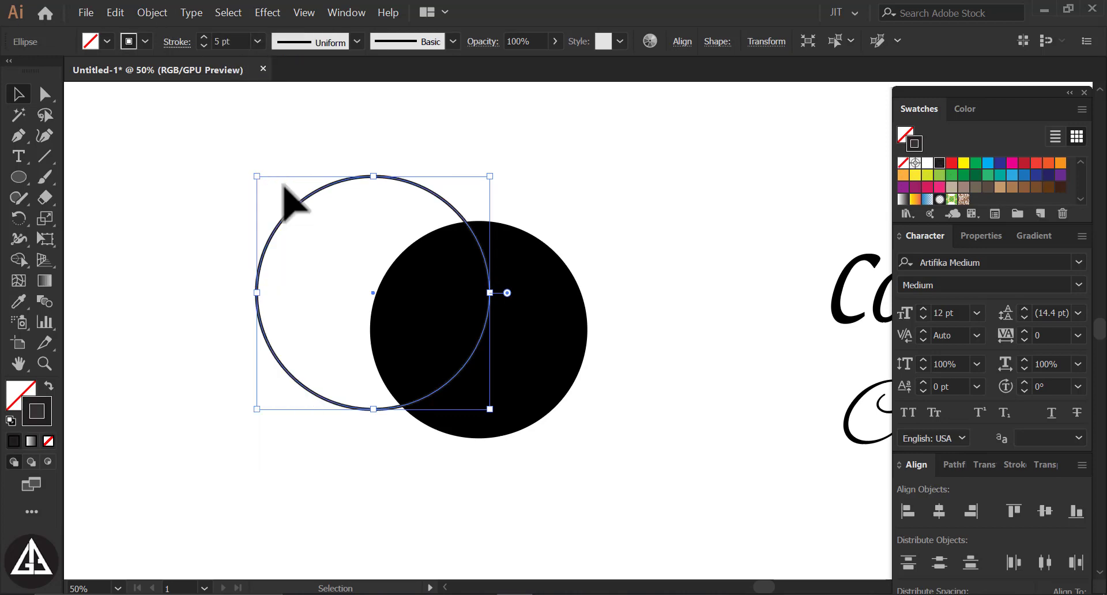
- Align the outlined ring and the black circle to a common horizontal and vertical centre
drag(267, 159, 677, 447)
click(941, 511)
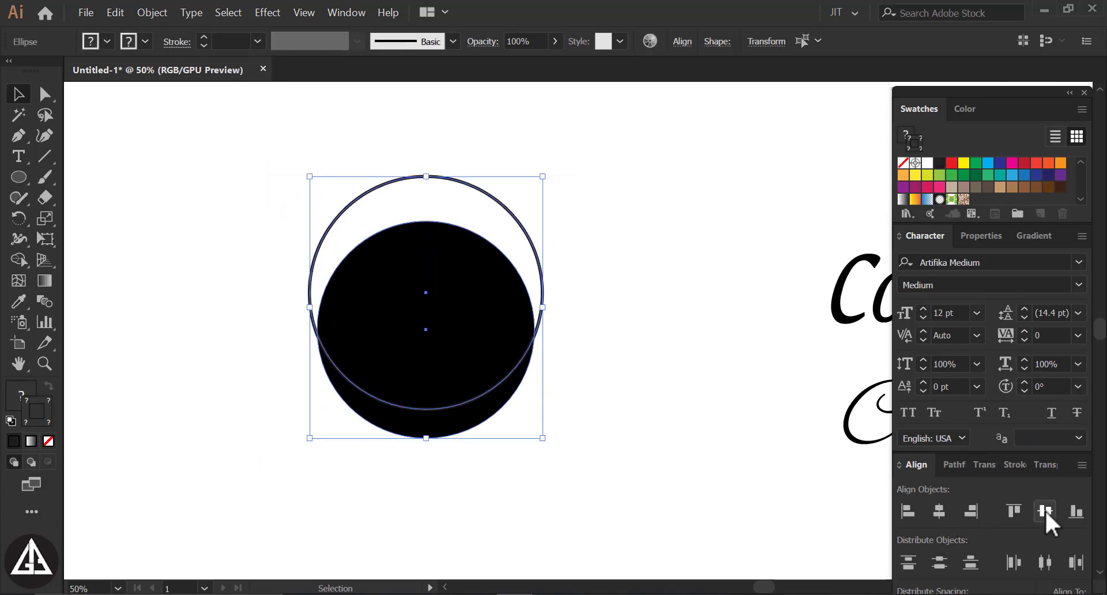
click(1045, 510)
click(830, 287)
- Place a duplicate of the outlined ring up and to the right of the black circle
scroll(515, 267, up, 2)
click(549, 264)
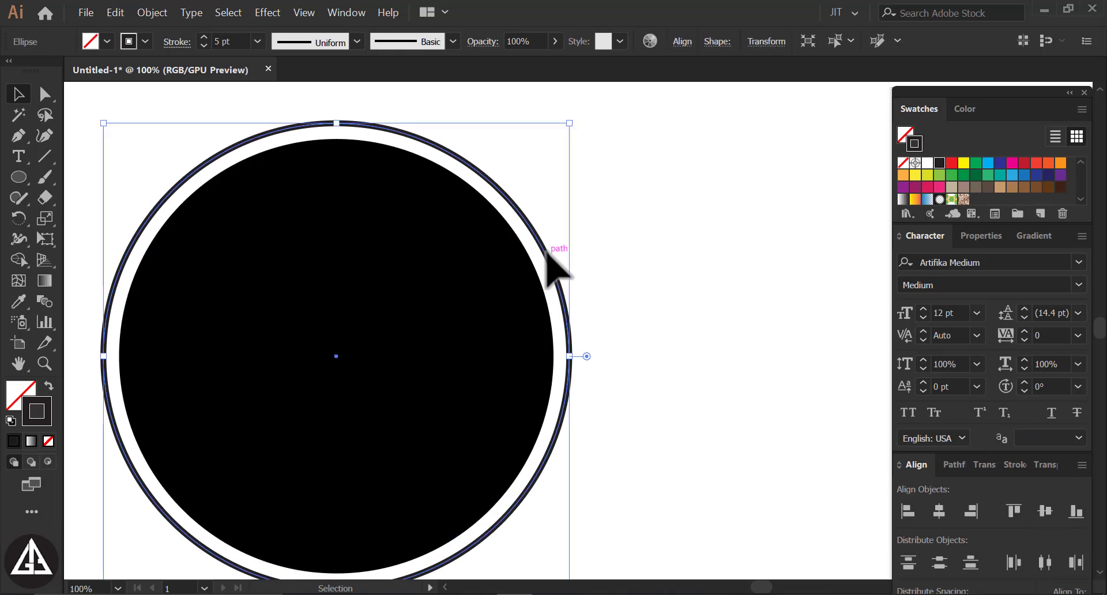
drag(612, 239, 767, 230)
scroll(529, 388, down, 2)
drag(600, 252, 755, 158)
- Shrink the ring around the black circle slightly and centre the two horizontally and vertically
scroll(539, 280, up, 2)
click(522, 338)
drag(562, 232, 550, 239)
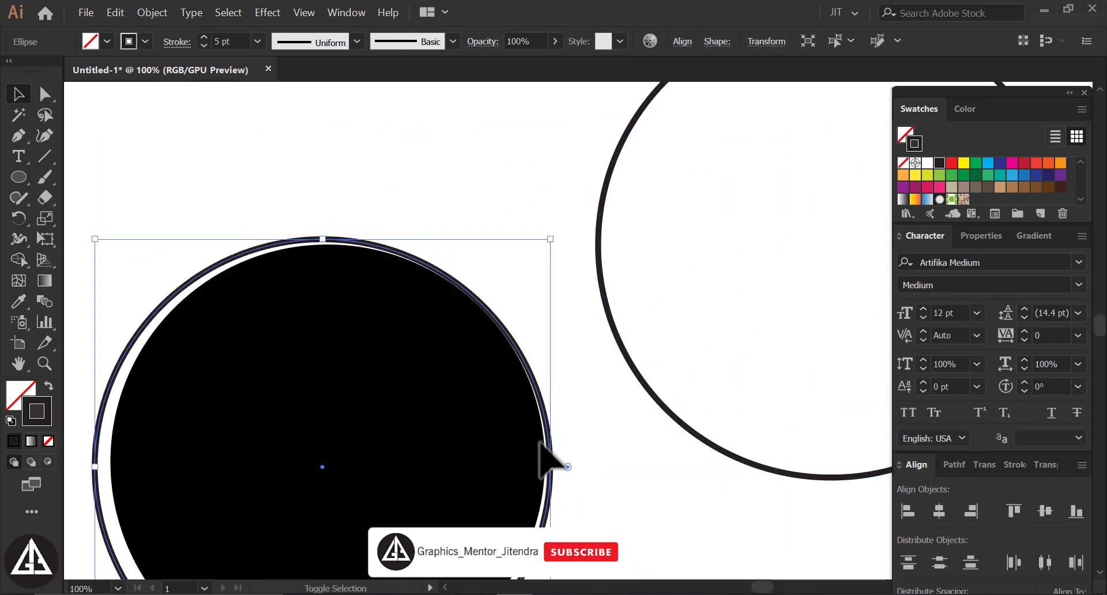
drag(289, 171, 324, 340)
click(939, 511)
click(1044, 511)
click(470, 166)
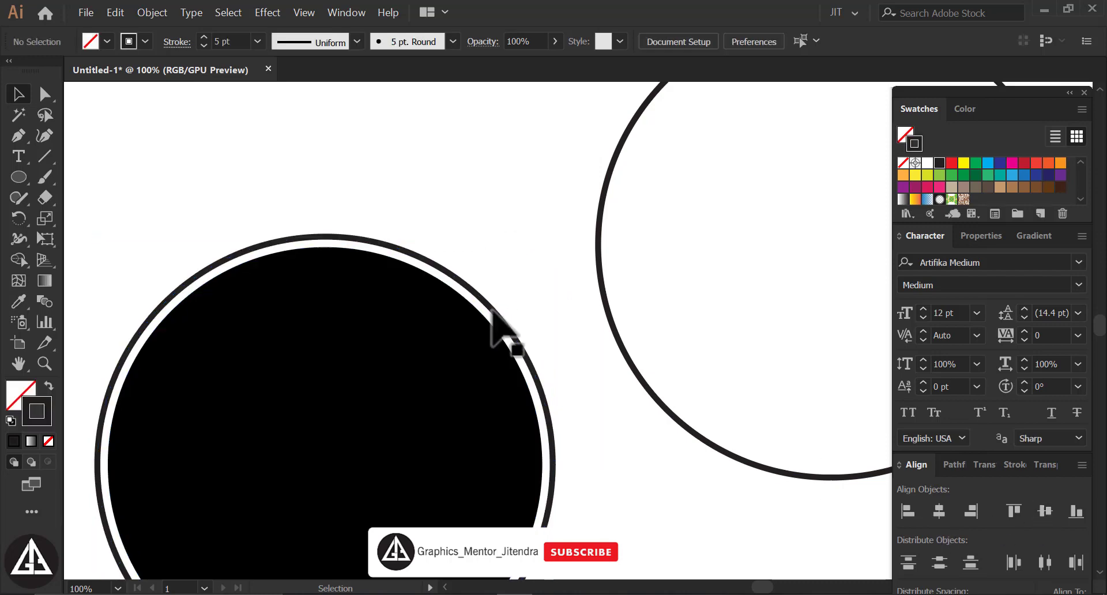
- Reduce the ring further so only a thin gap surrounds the black circle, and centre both again
click(491, 307)
drag(552, 237, 544, 247)
shift+click(491, 323)
click(939, 511)
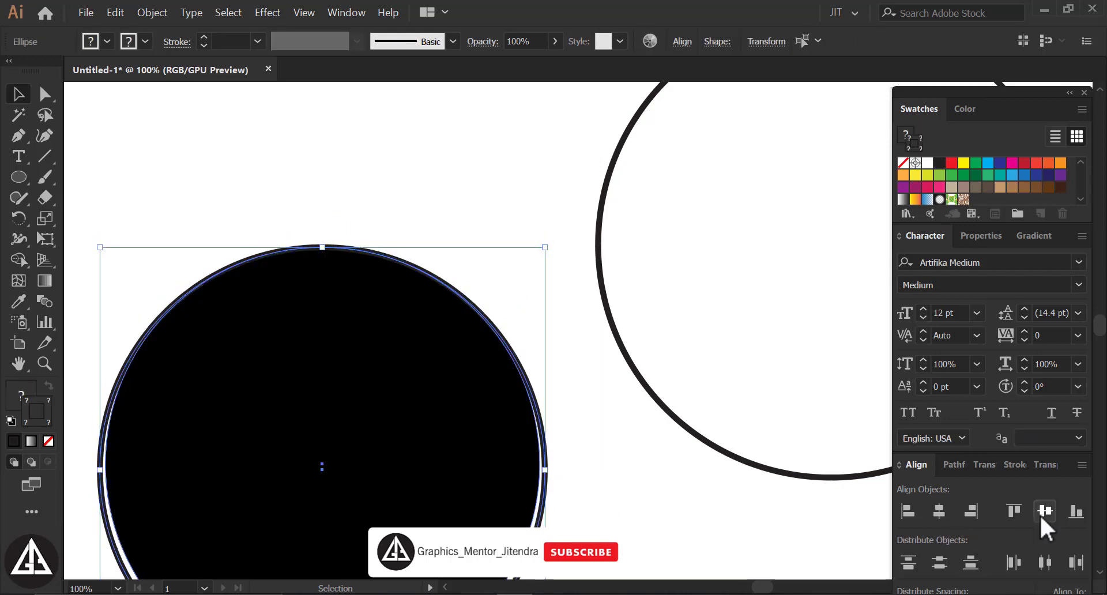
click(1044, 511)
click(583, 436)
- Set the stroke weight of both the inner ring and the larger separate ring to 4 pt
scroll(478, 424, down, 1)
click(503, 423)
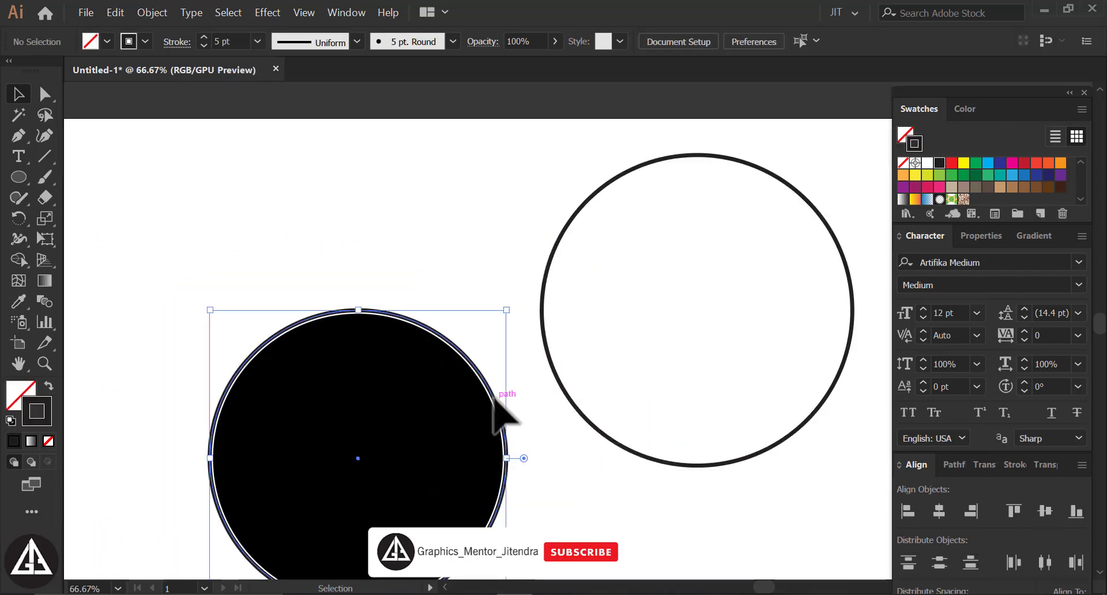
key(Return)
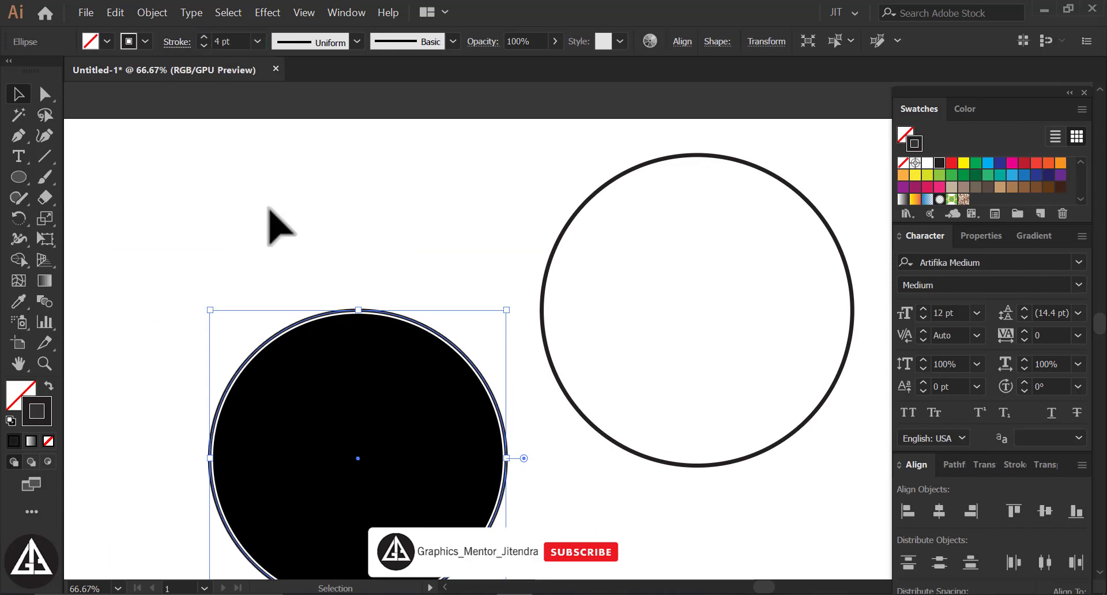
click(562, 240)
key(Return)
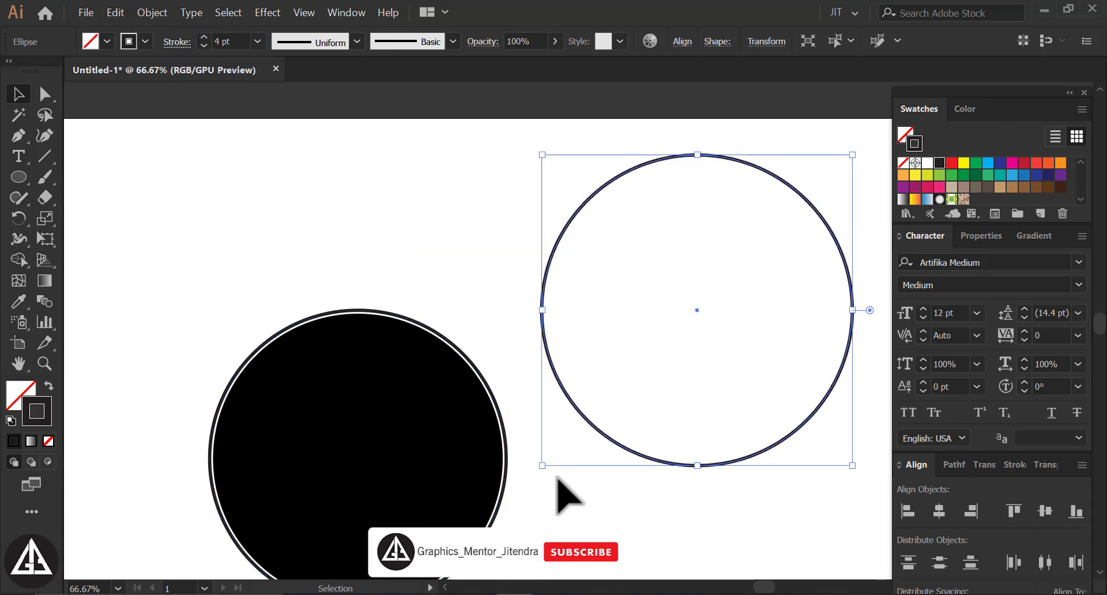
- Centre the larger ring, the inner ring and the black circle on one another horizontally and vertically
drag(369, 233, 710, 504)
click(937, 511)
click(1045, 511)
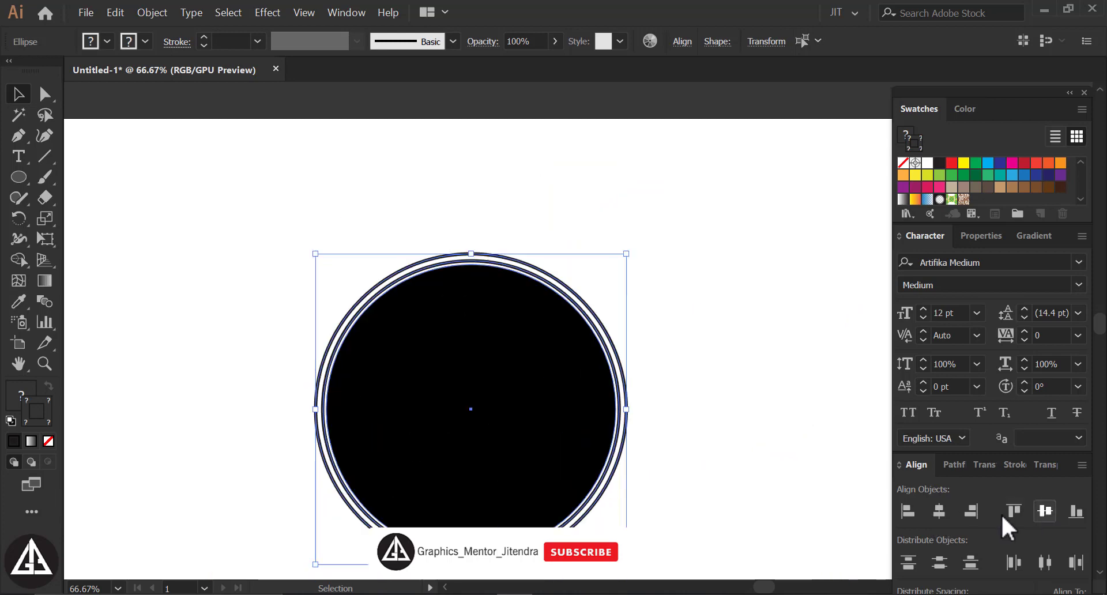
click(717, 394)
drag(506, 402, 440, 383)
click(535, 299)
- Draw a 20-sided polygon outline about as wide as the outer ring, overlapping the upper part of the circles
drag(10, 179, 71, 237)
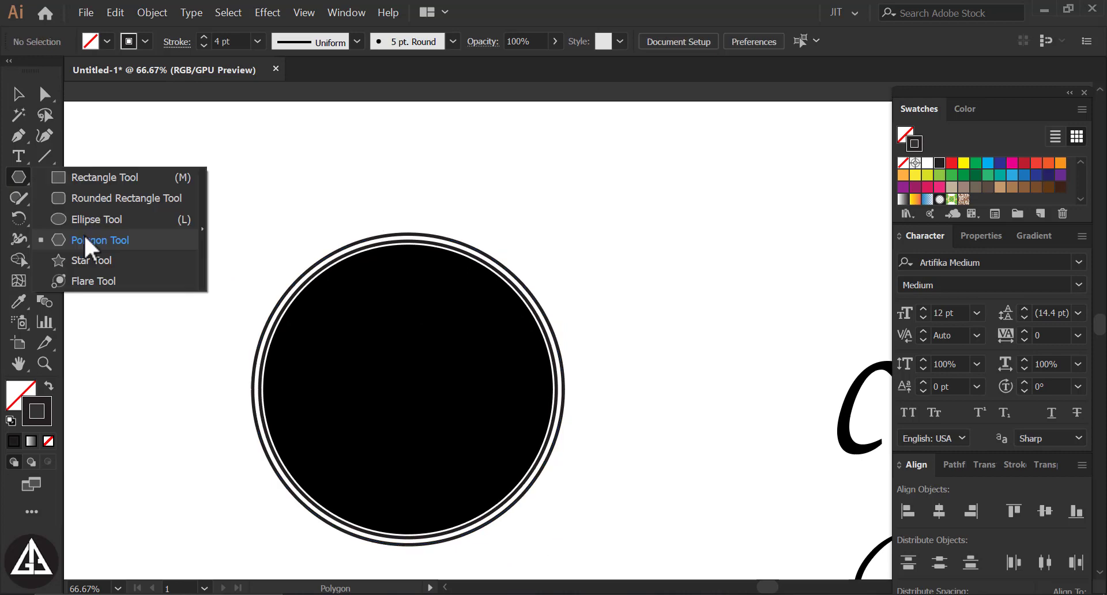
click(581, 322)
drag(84, 234, 360, 137)
click(508, 340)
click(18, 93)
drag(358, 196, 416, 333)
drag(416, 273, 666, 149)
- Centre the polygon and all the circles on one another horizontally and vertically
drag(169, 161, 537, 497)
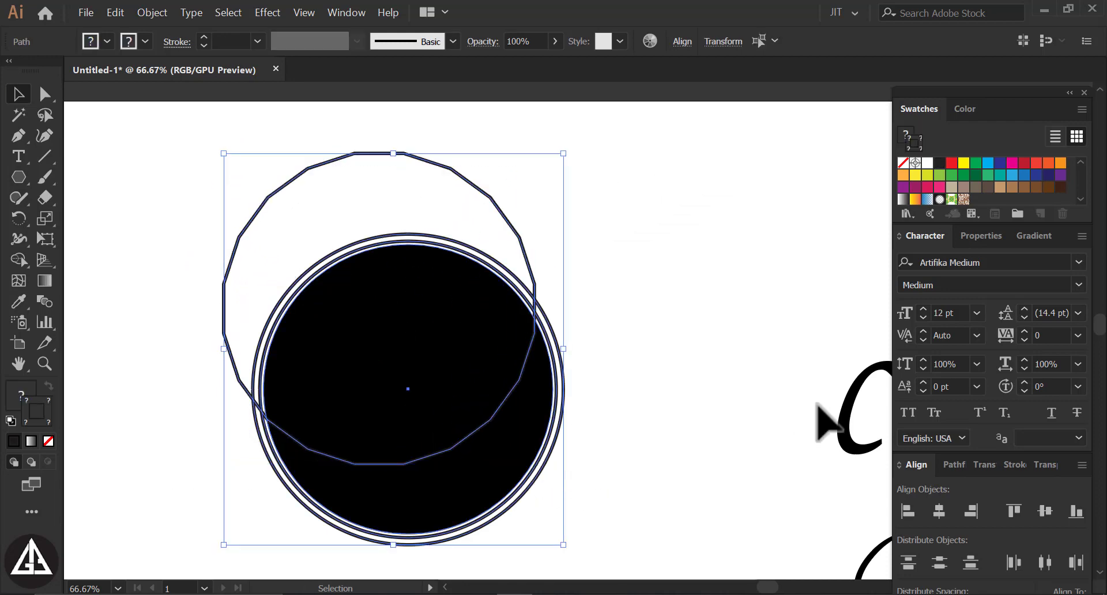
click(938, 511)
click(1045, 511)
click(756, 374)
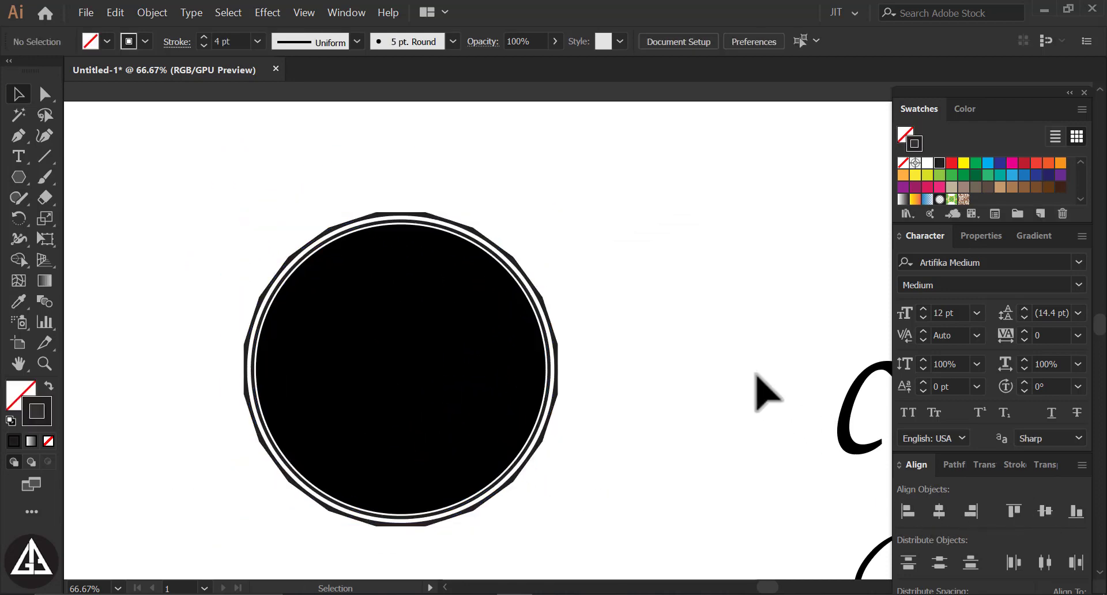
- Try enlarging the outer ring beyond the polygon and centring all the shapes again
click(557, 343)
drag(560, 221, 587, 188)
drag(222, 184, 538, 469)
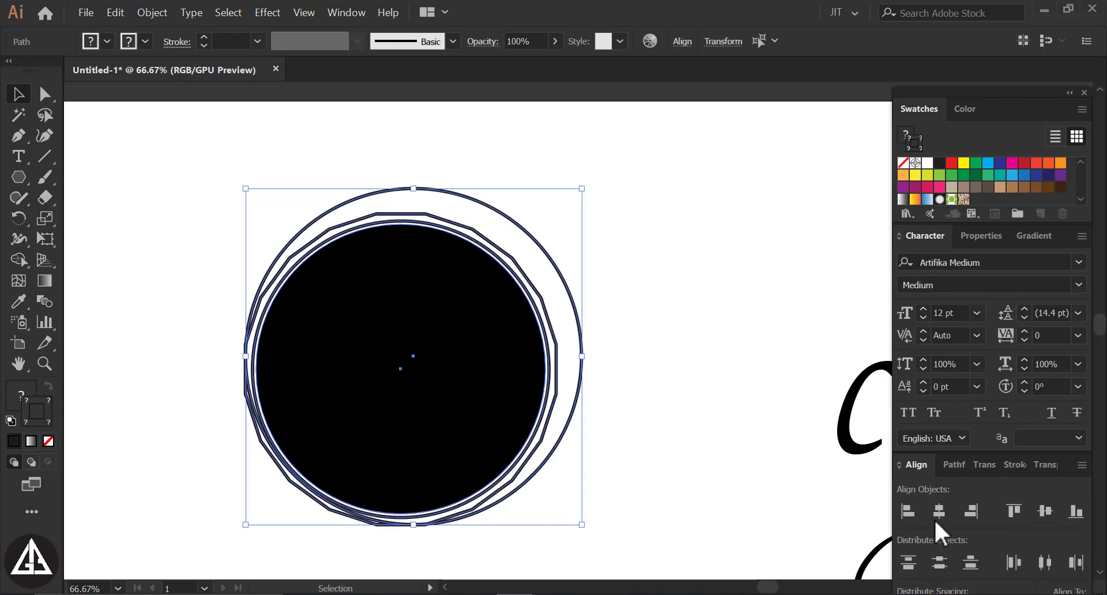
click(939, 511)
click(1045, 511)
click(710, 381)
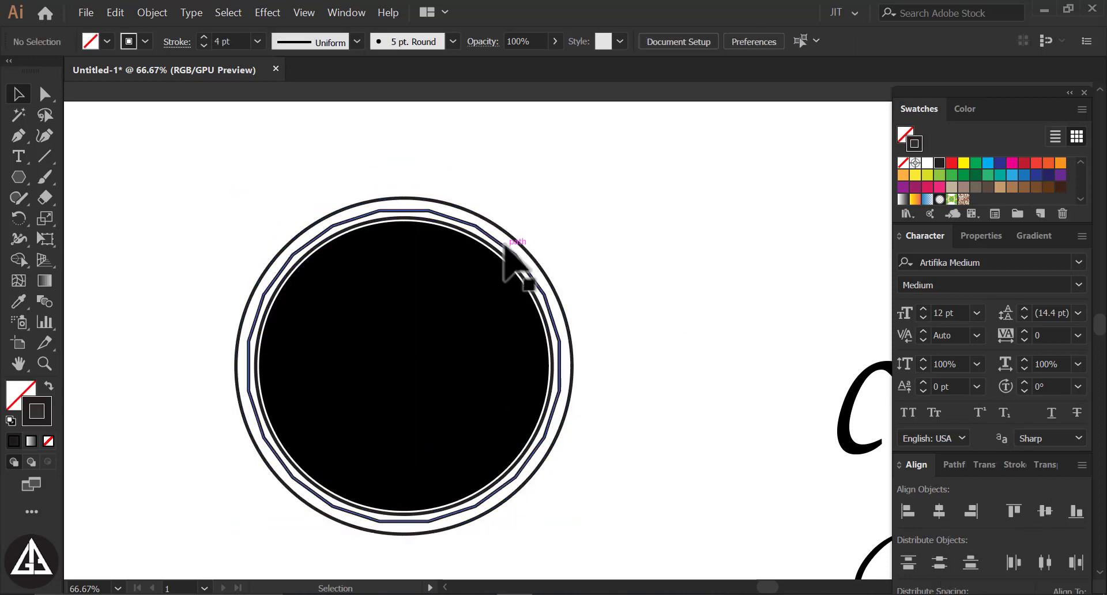
- Undo the outer ring's enlargement and recentring, leaving the polygon offset from the circles
key(ctrl+z)
key(ctrl+z)
key(ctrl+z)
click(630, 260)
key(ctrl+z)
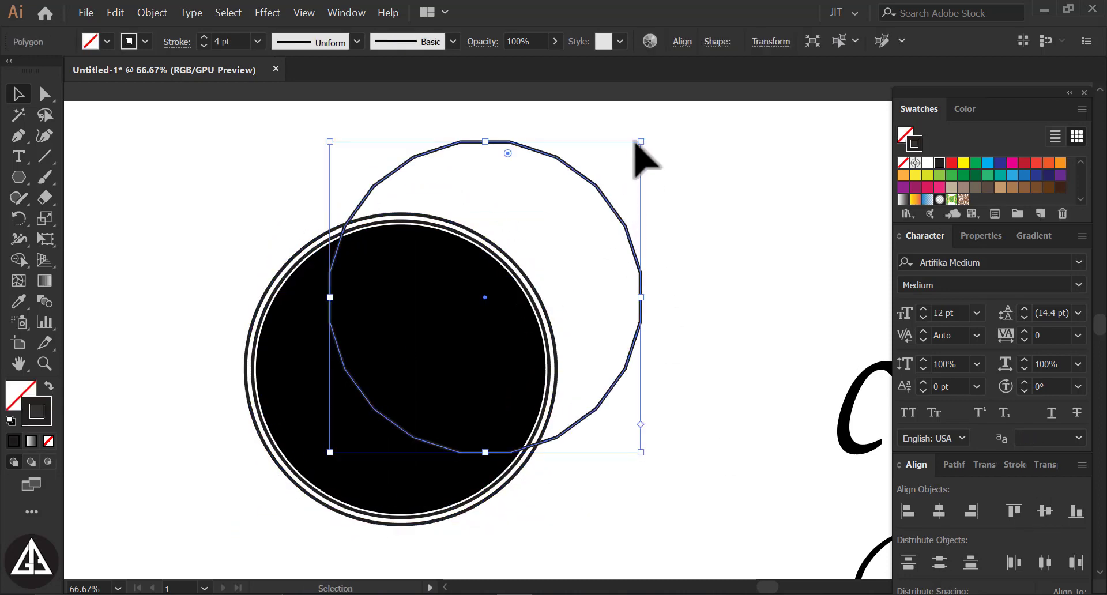
- Enlarge the polygon well beyond the outer ring and centre it with all the circles
drag(639, 140, 699, 87)
drag(179, 165, 520, 438)
click(939, 511)
click(1044, 511)
click(773, 353)
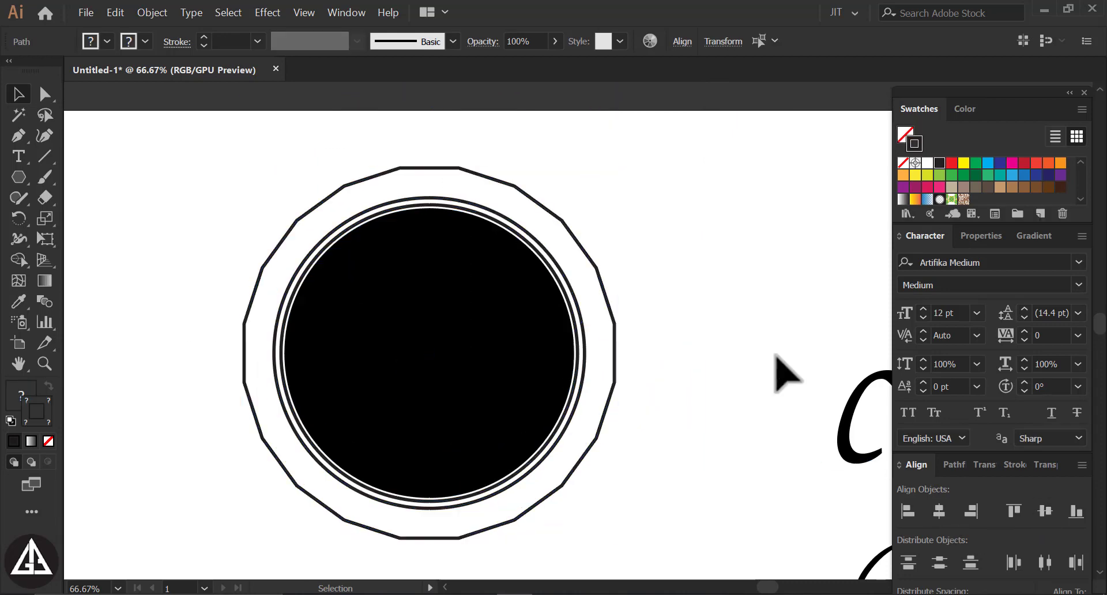
key(space)
drag(589, 340, 581, 346)
- Give the polygon a brown stroke and a dark brown fill
click(597, 285)
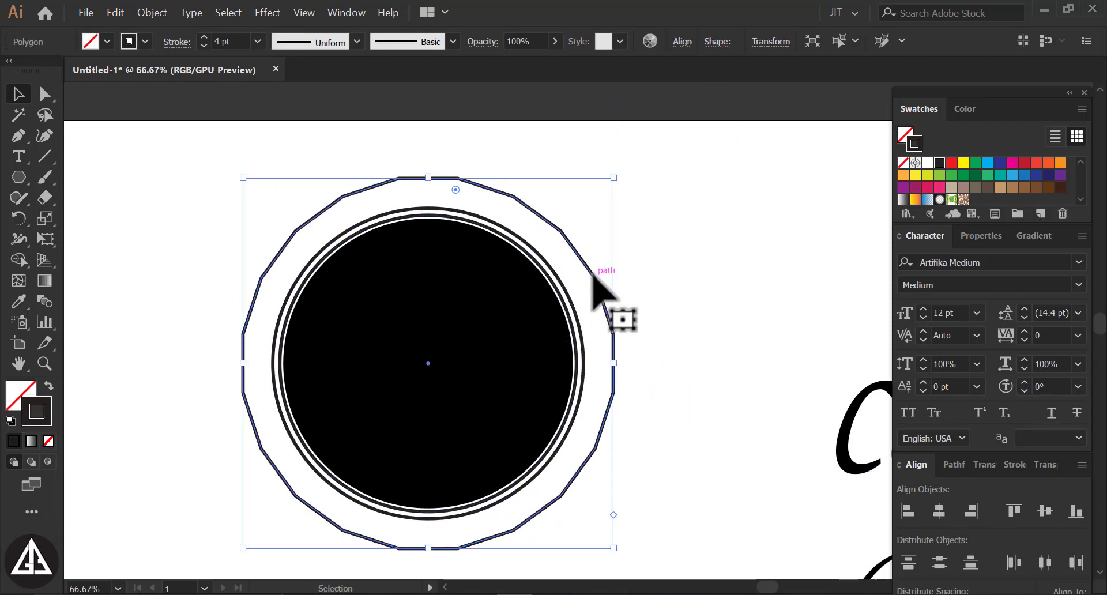
click(1049, 187)
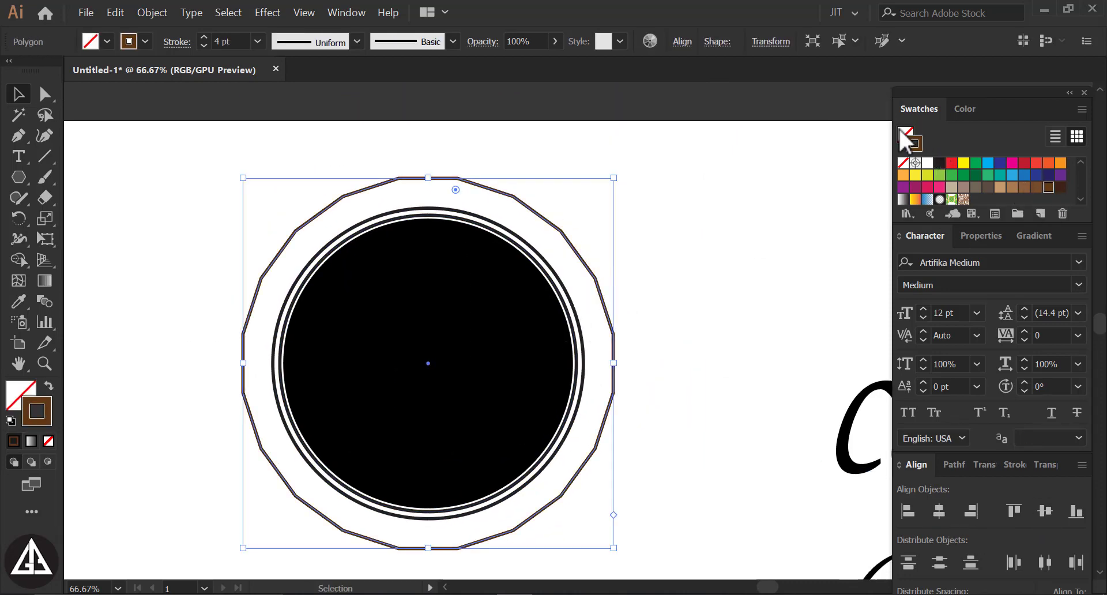
click(1048, 186)
click(1061, 187)
- Send the polygon behind the circles and remove its stroke
right_click(487, 331)
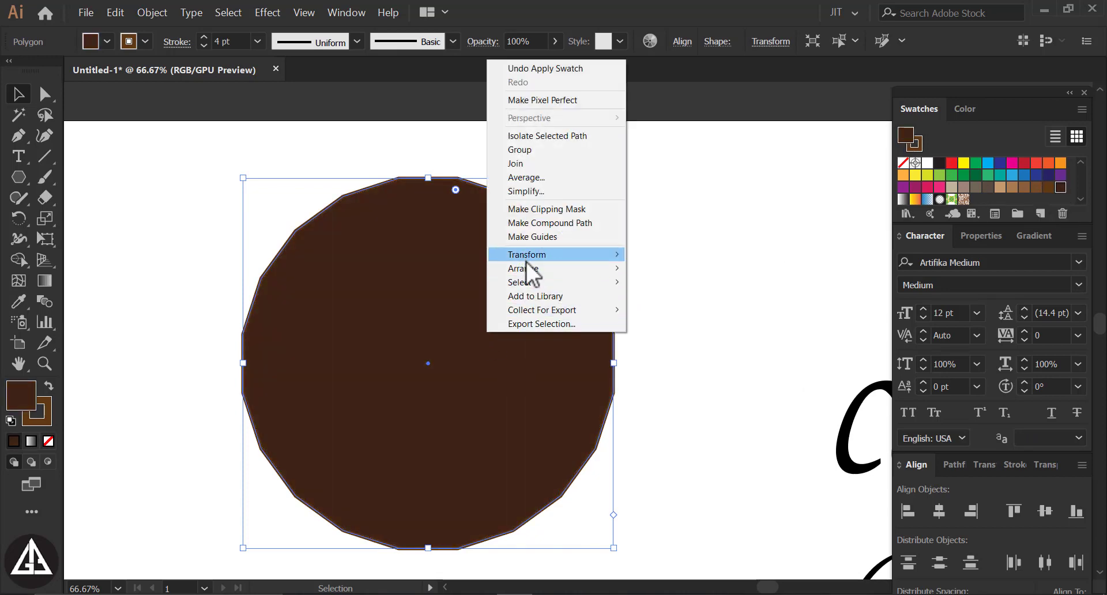
mouse_move(527, 268)
click(681, 310)
click(919, 142)
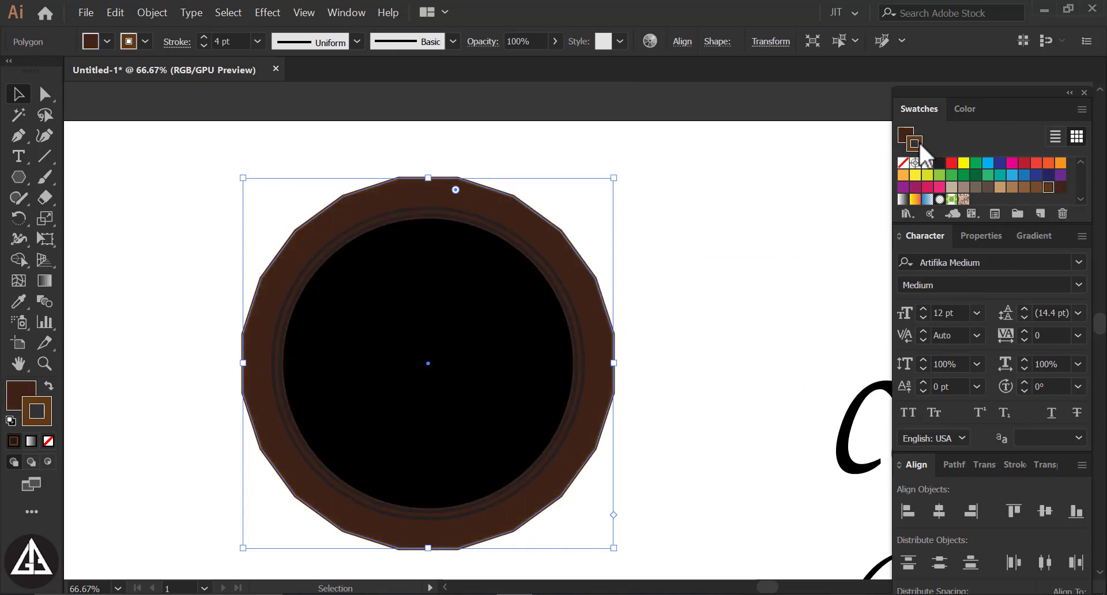
click(903, 163)
click(681, 272)
- Fill the outer ring with white and remove its stroke
click(557, 275)
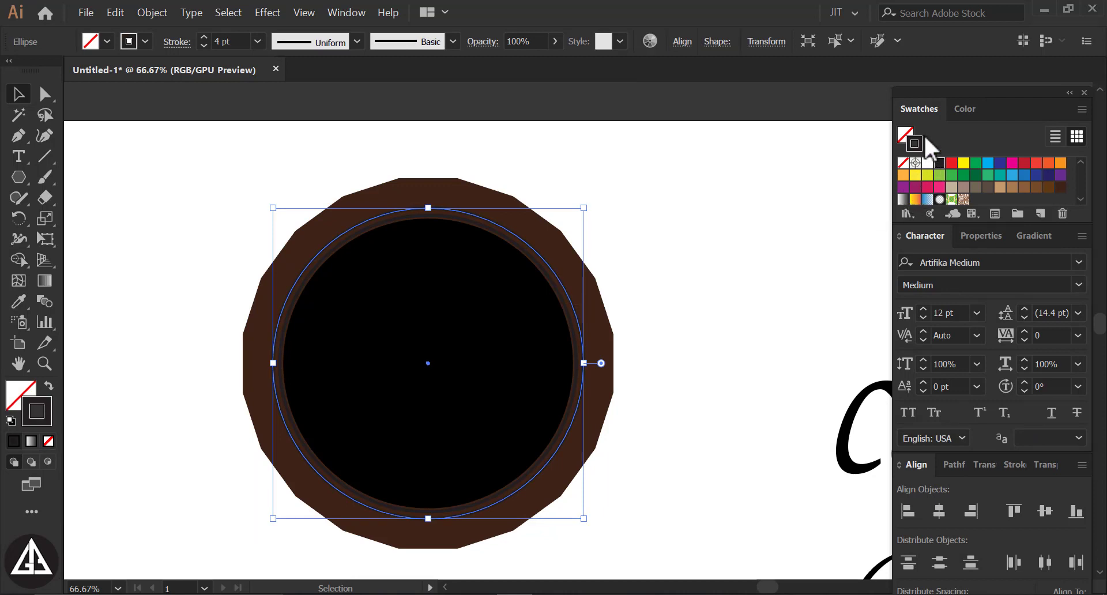
click(927, 163)
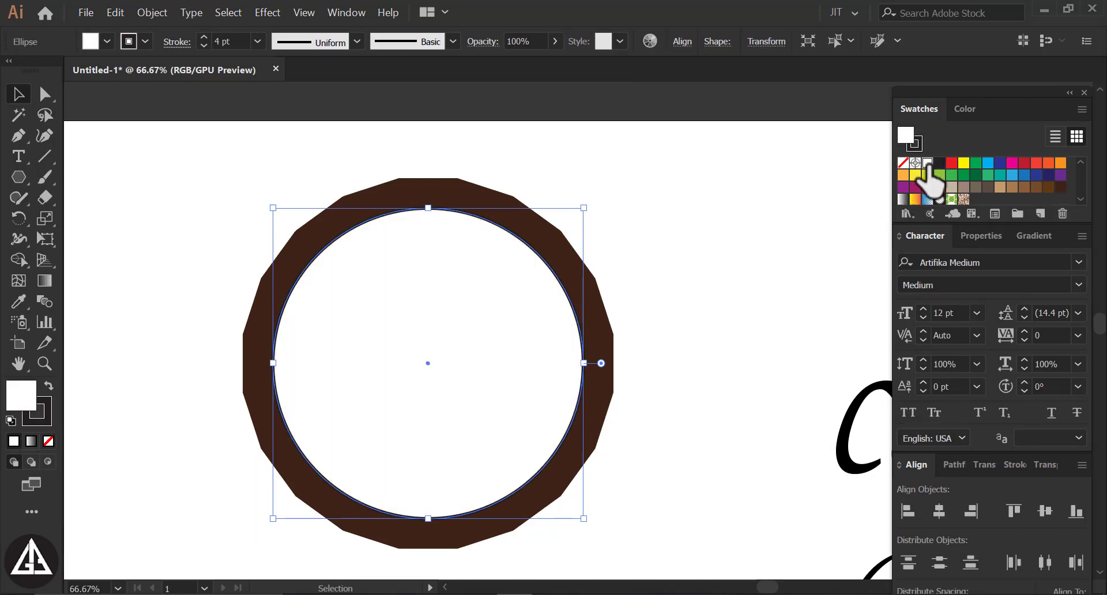
click(903, 163)
click(796, 259)
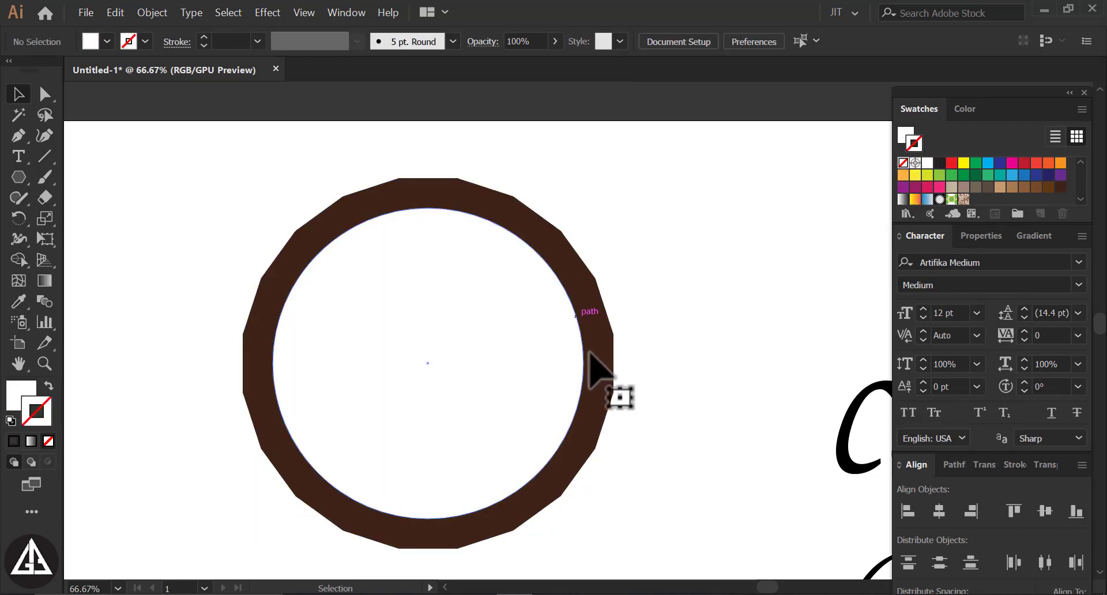
- Send the white circle together with the brown polygon to the back of the stack
click(585, 346)
right_click(600, 342)
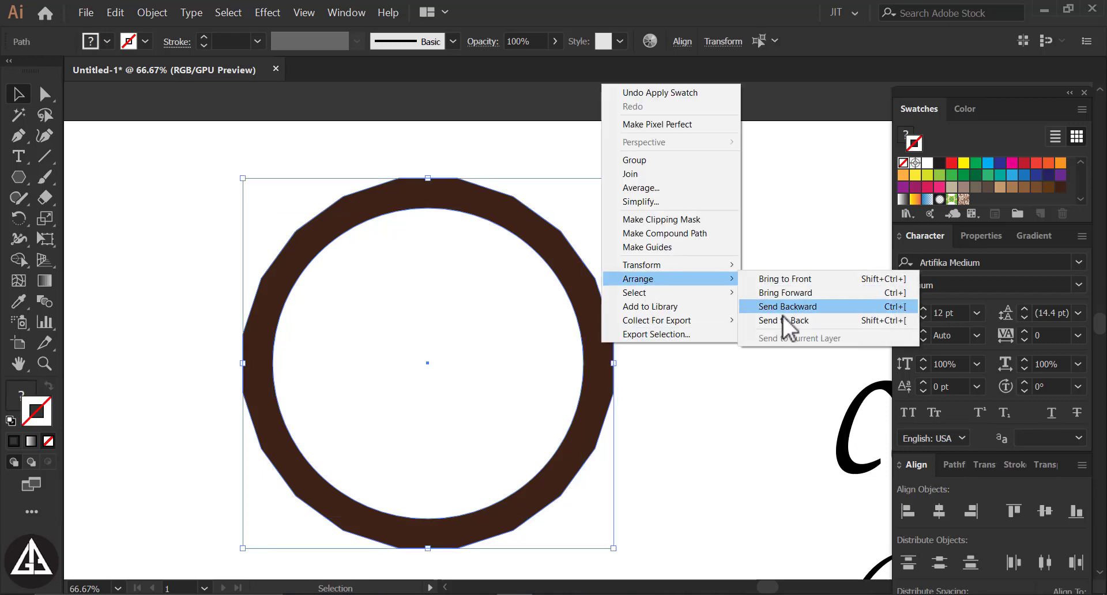
click(783, 316)
- Recolour the central black circle by sampling the polygon's dark brown with the Eyedropper
click(542, 340)
scroll(543, 340, up, 2)
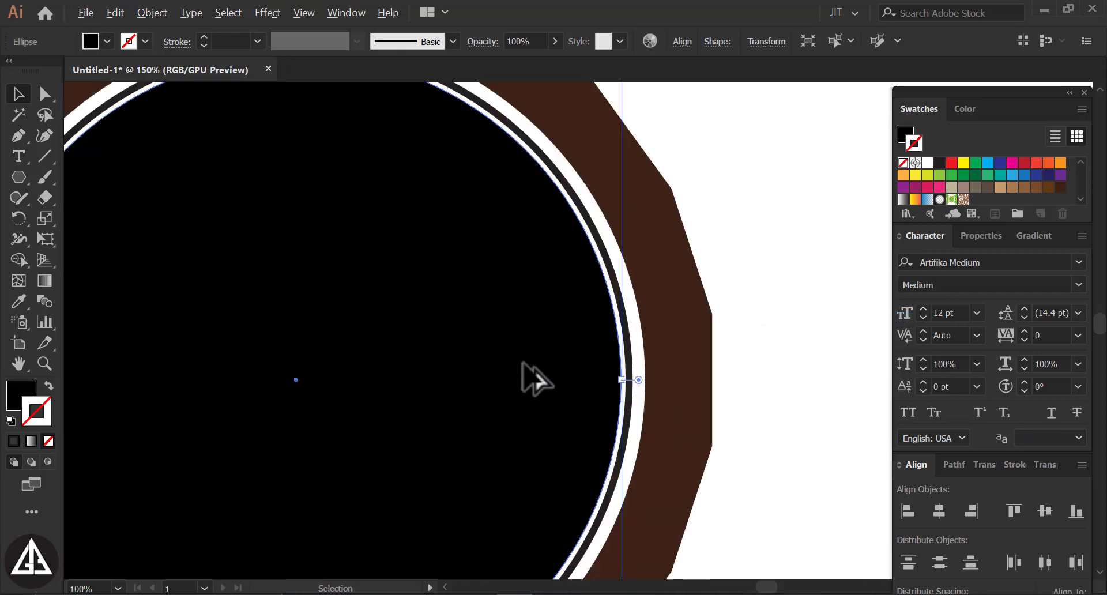
key(i)
click(665, 277)
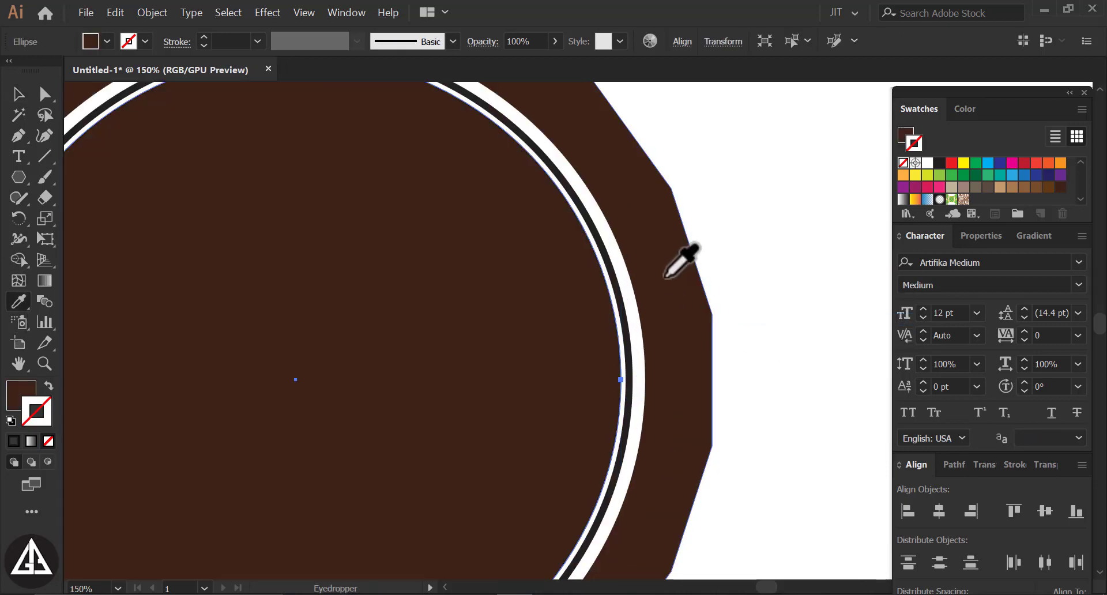
click(22, 92)
click(798, 291)
scroll(792, 338, down, 1)
scroll(749, 341, left, 1)
click(675, 317)
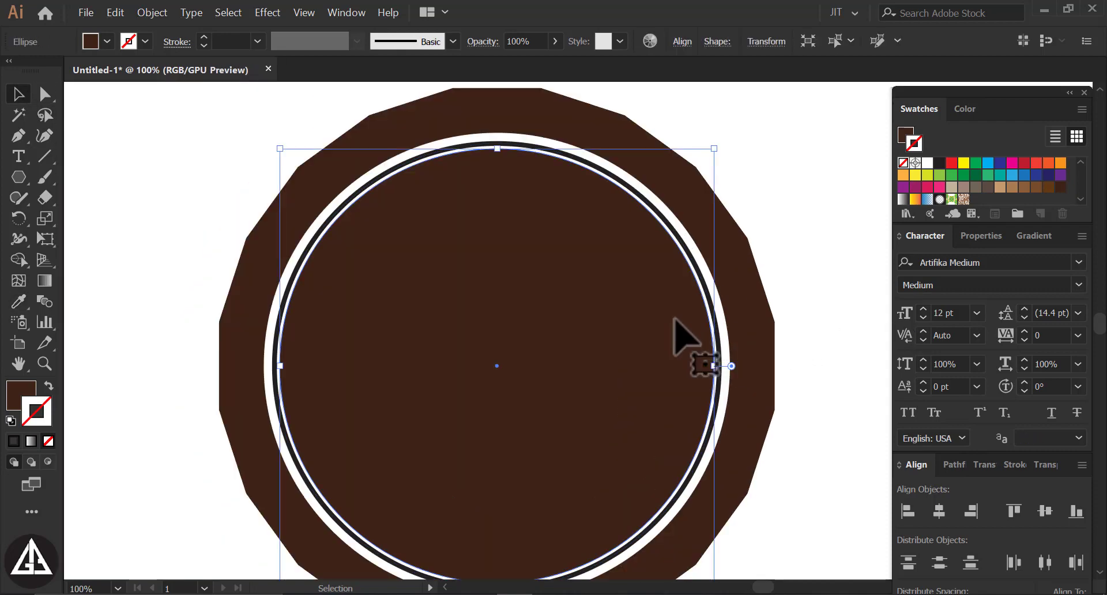
click(743, 231)
- Change the thin inner ring's black stroke to the same dark brown as the polygon
scroll(541, 310, down, 1)
scroll(383, 403, up, 3)
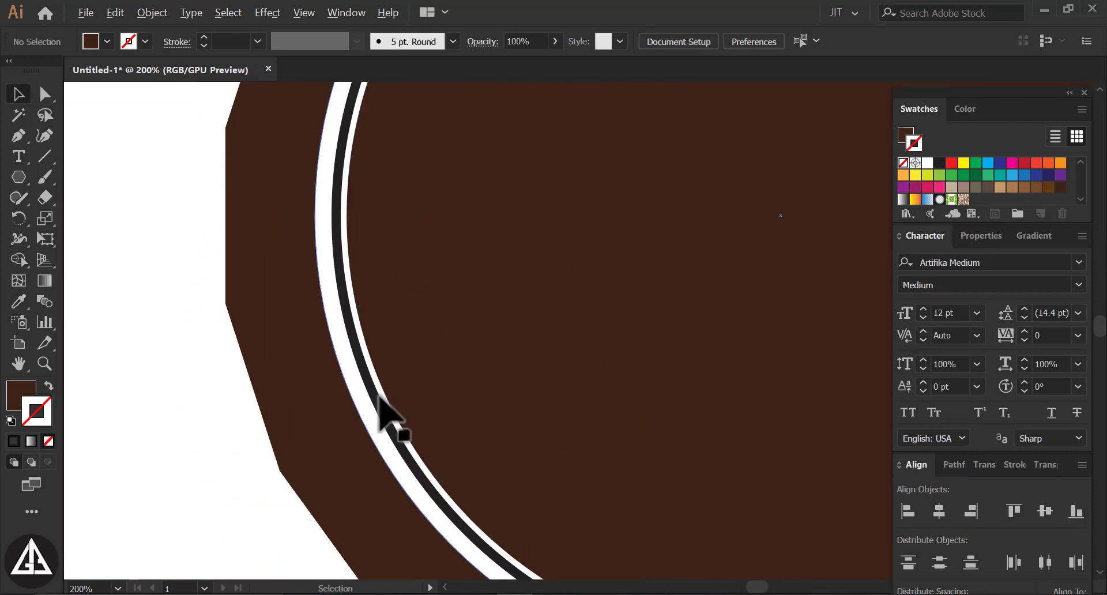
click(500, 336)
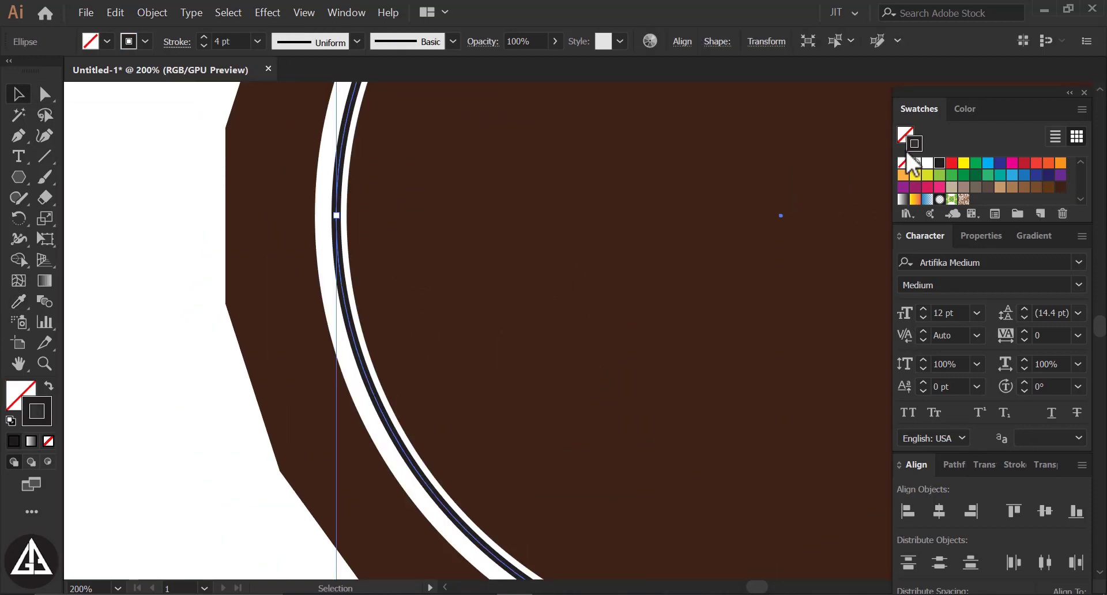
click(1049, 189)
click(1060, 189)
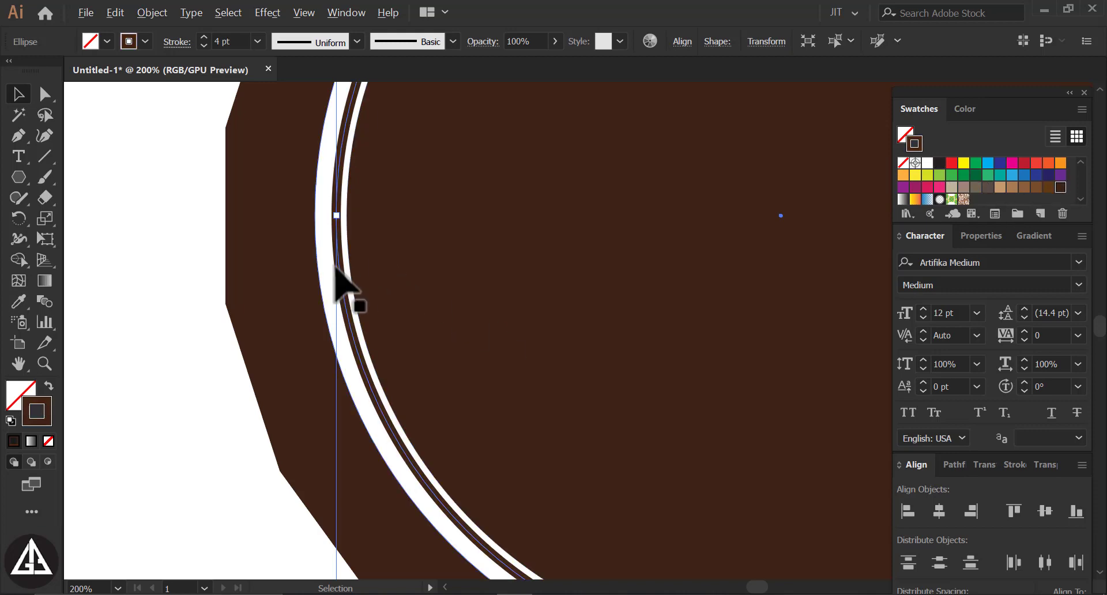
- Select the brown polygon and all the circles of the badge and align their centres horizontally
scroll(255, 442, down, 3)
scroll(297, 500, up, 2)
drag(264, 532, 260, 542)
scroll(295, 441, down, 3)
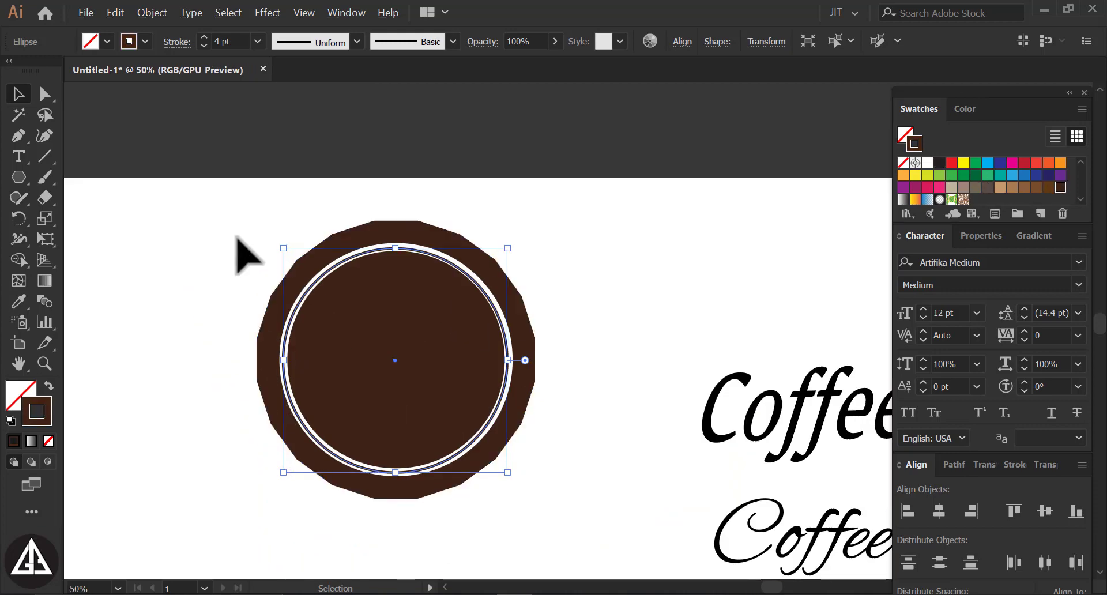
drag(236, 233, 439, 380)
click(938, 512)
click(612, 219)
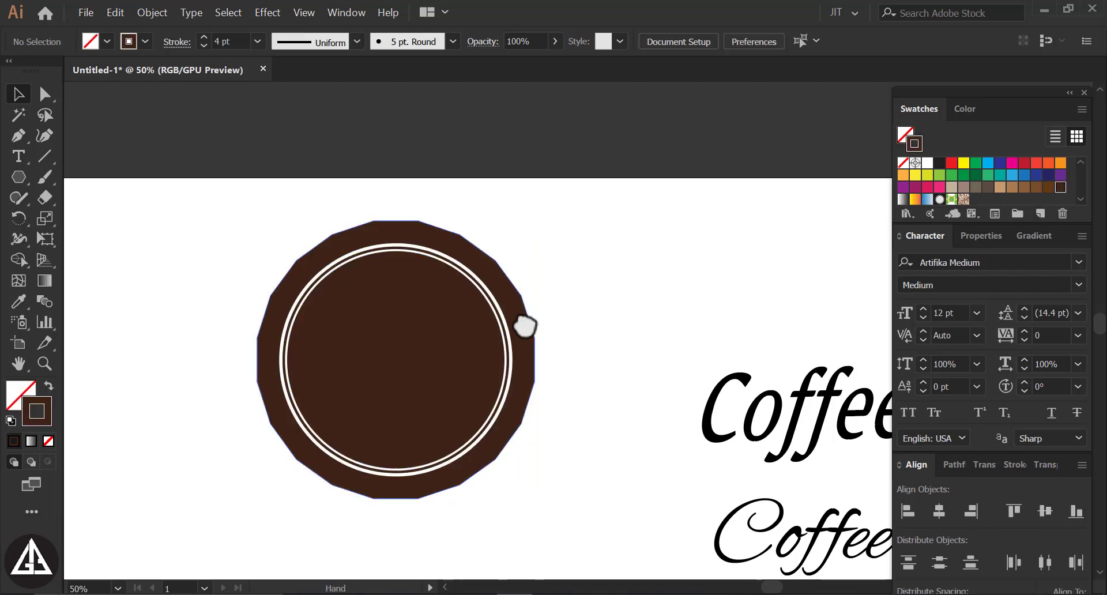
- Move the Alex Brush Coffee lettering onto the badge and bring it to the front
drag(525, 327, 541, 264)
drag(755, 462, 464, 325)
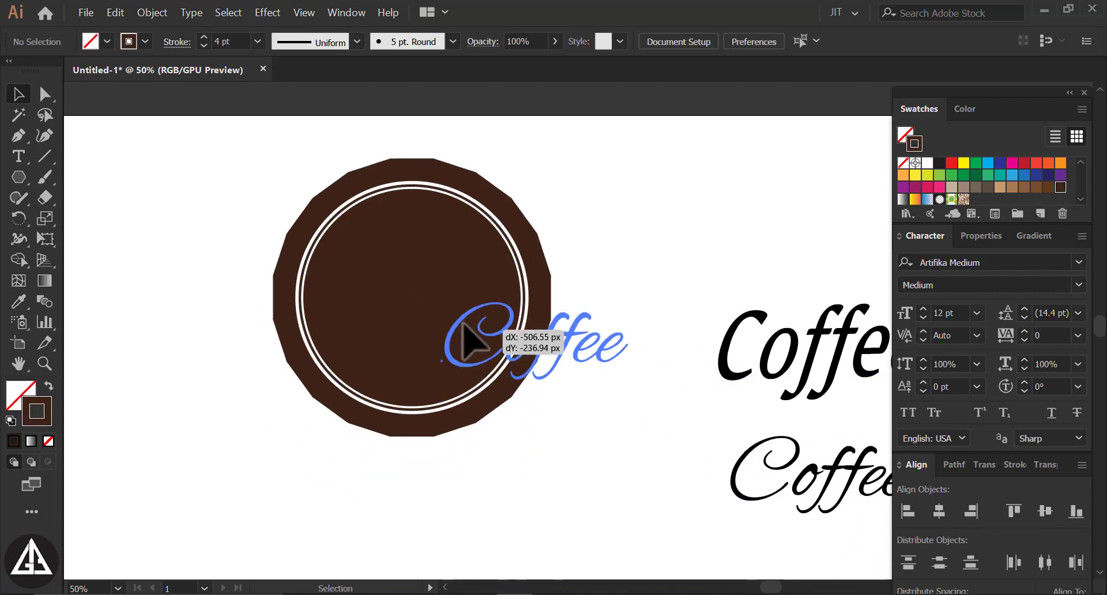
right_click(598, 362)
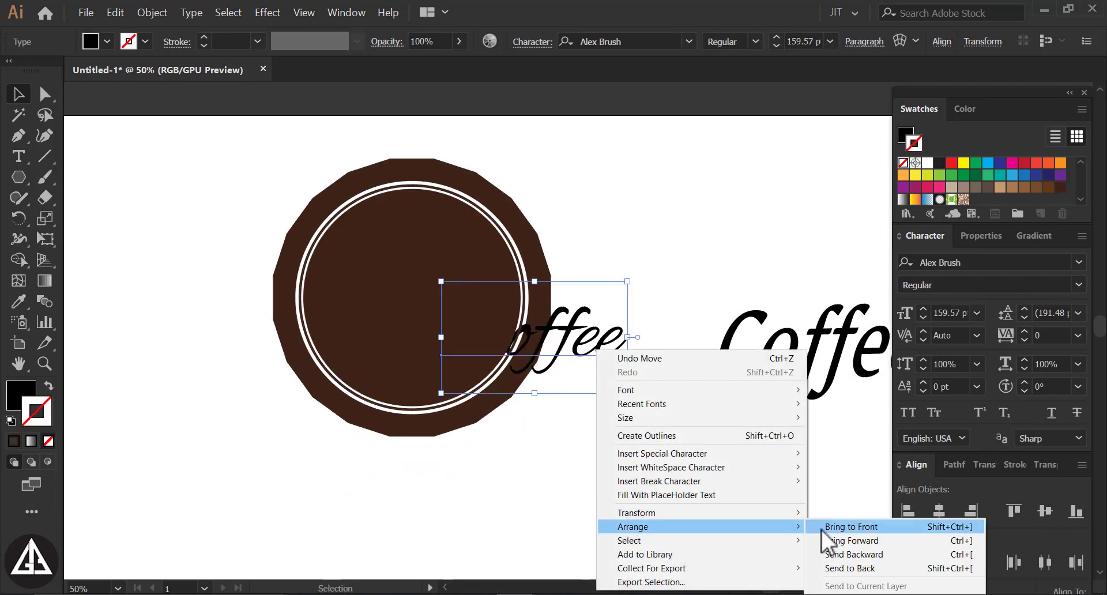
click(823, 527)
- Fill the Coffee lettering on the badge with white and leave it without a stroke
click(927, 164)
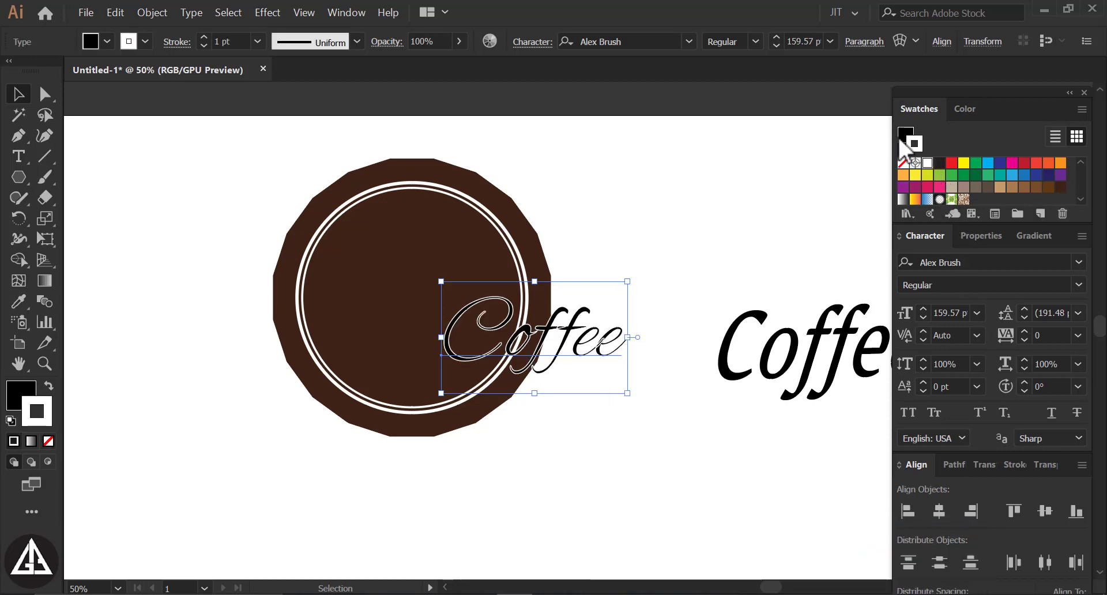
click(928, 164)
click(919, 144)
click(904, 163)
click(730, 255)
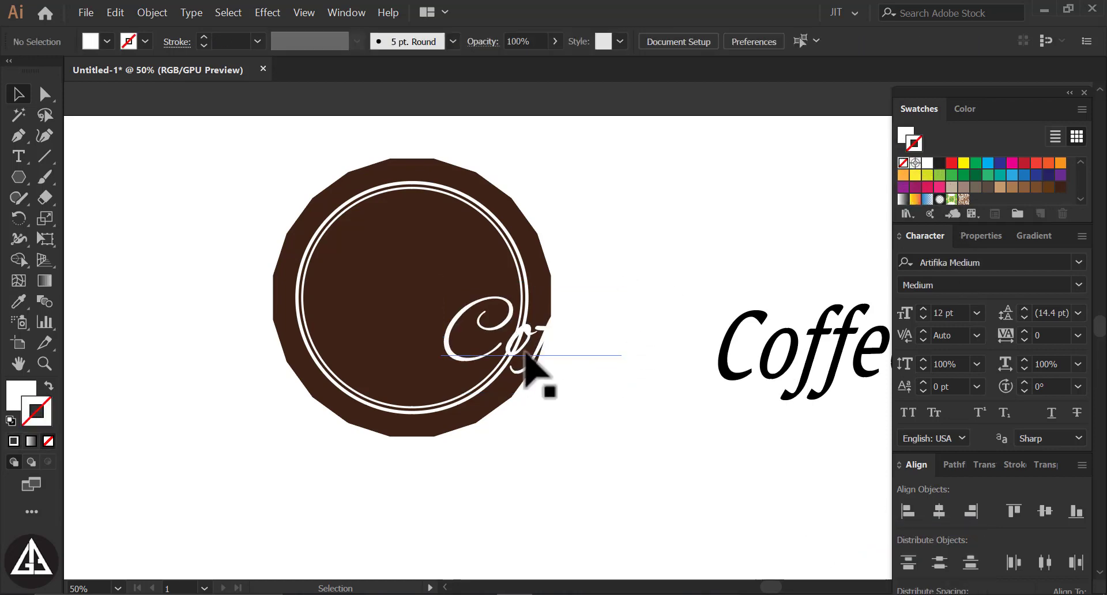
- Move the white Coffee lettering to the middle of the badge's inner circle
mouse_move(519, 326)
mouse_down()
mouse_move(464, 290)
mouse_move(403, 297)
mouse_move(393, 311)
mouse_move(404, 312)
mouse_move(398, 298)
mouse_up()
click(623, 287)
scroll(440, 335, up, 1)
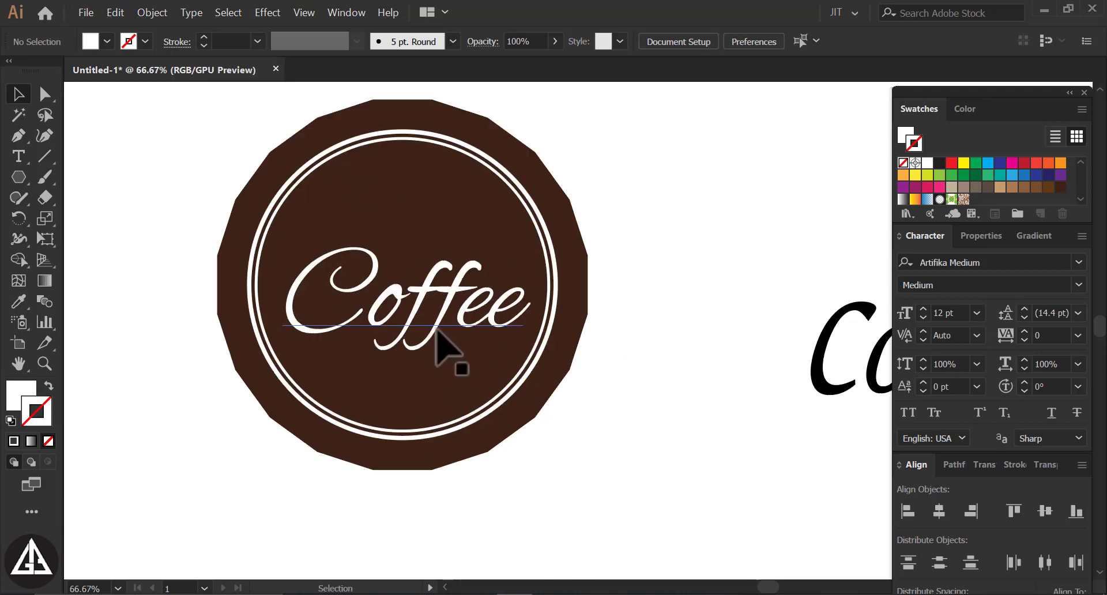
- Scale the Coffee lettering down slightly and recentre it inside the inner circle with even side margins
click(436, 329)
drag(531, 227, 502, 244)
mouse_move(495, 332)
mouse_down()
mouse_move(502, 341)
mouse_move(504, 321)
mouse_up()
click(685, 376)
drag(436, 308, 444, 313)
click(487, 301)
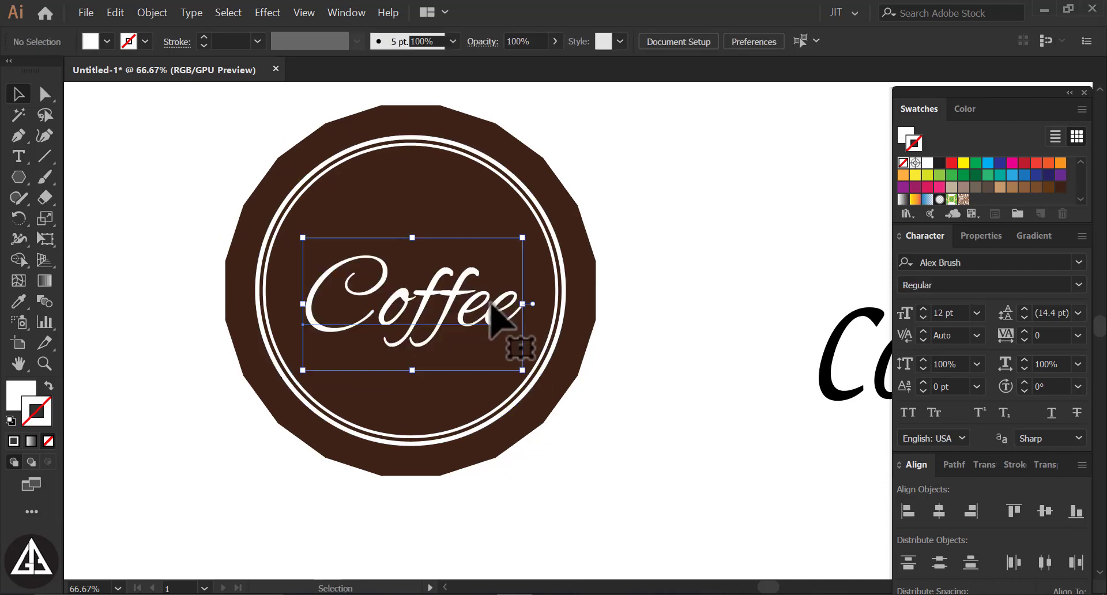
click(637, 310)
scroll(637, 310, down, 2)
scroll(505, 299, up, 2)
drag(644, 266, 606, 277)
drag(533, 320, 495, 325)
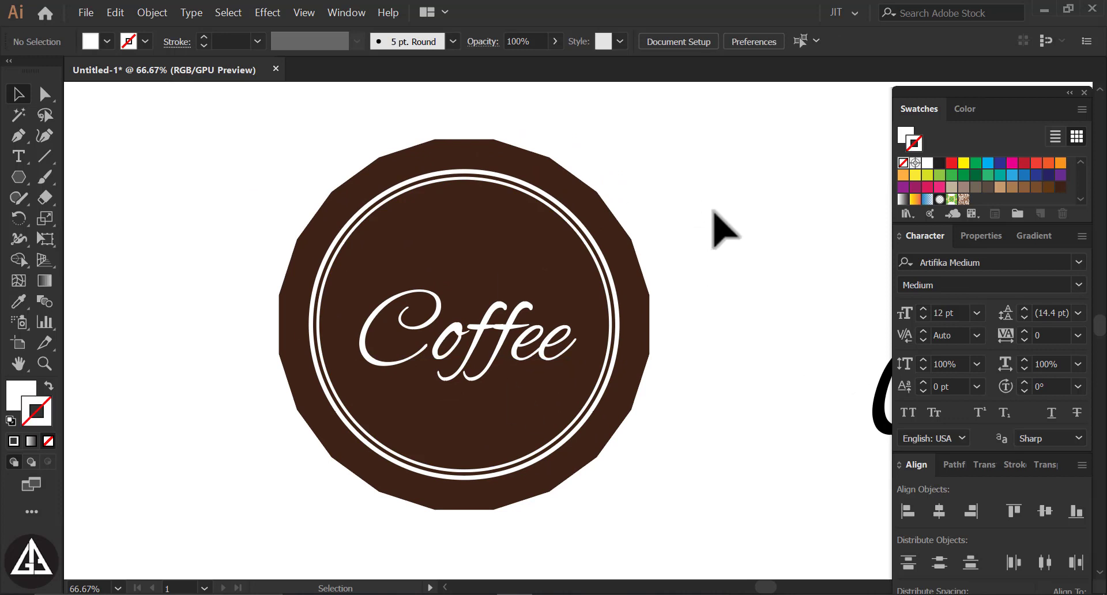
- Add the text FRESHLY ROASTED at the badge's lower left and enlarge it to about 47.57 pt
drag(18, 156, 75, 153)
click(208, 467)
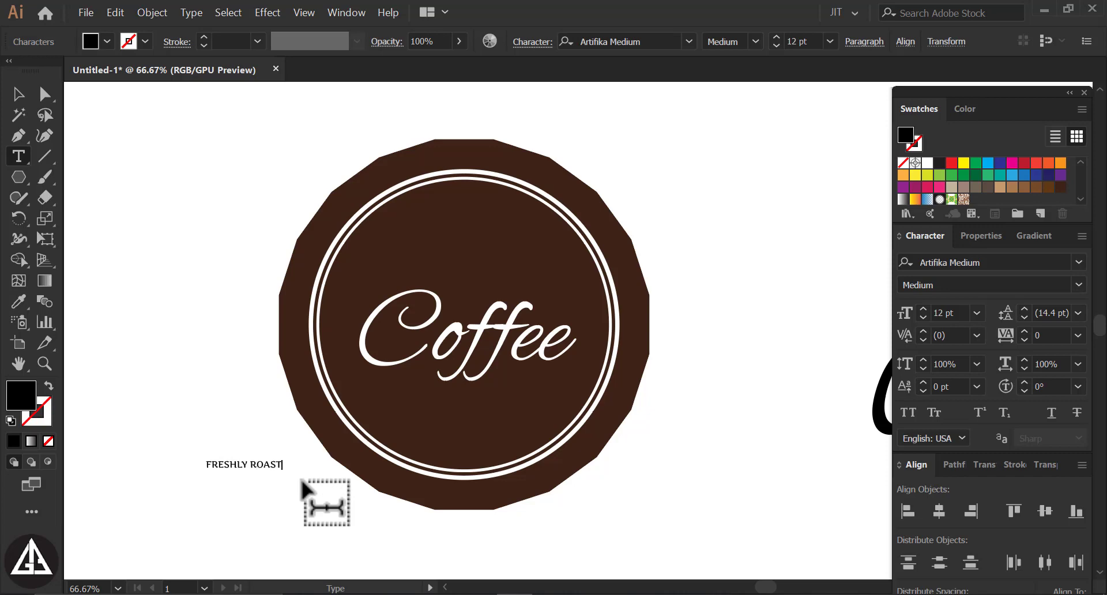
text(ED)
click(19, 93)
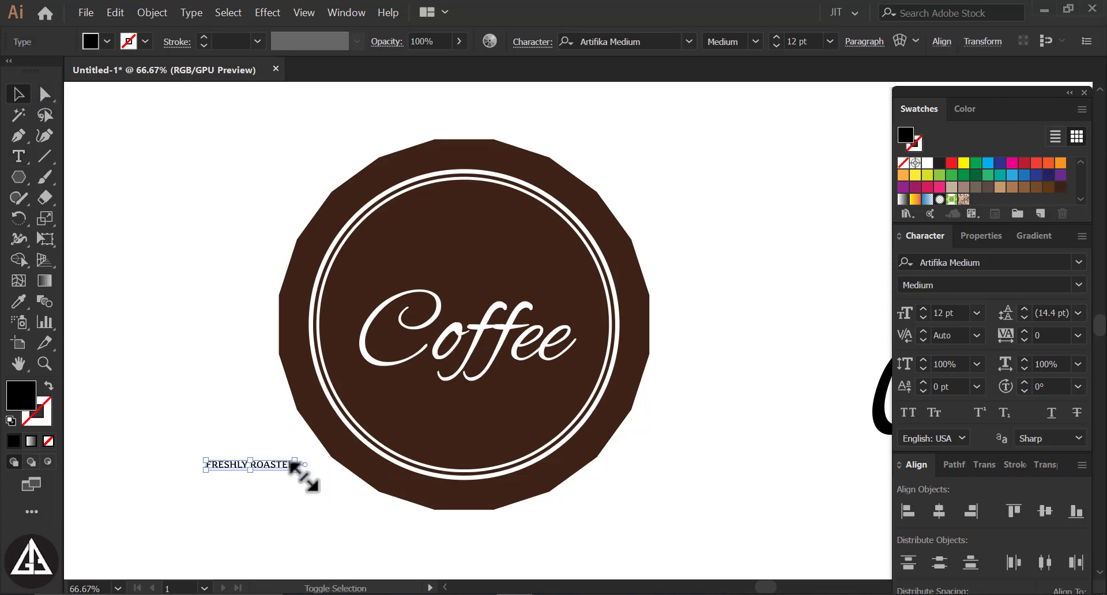
drag(295, 465, 559, 499)
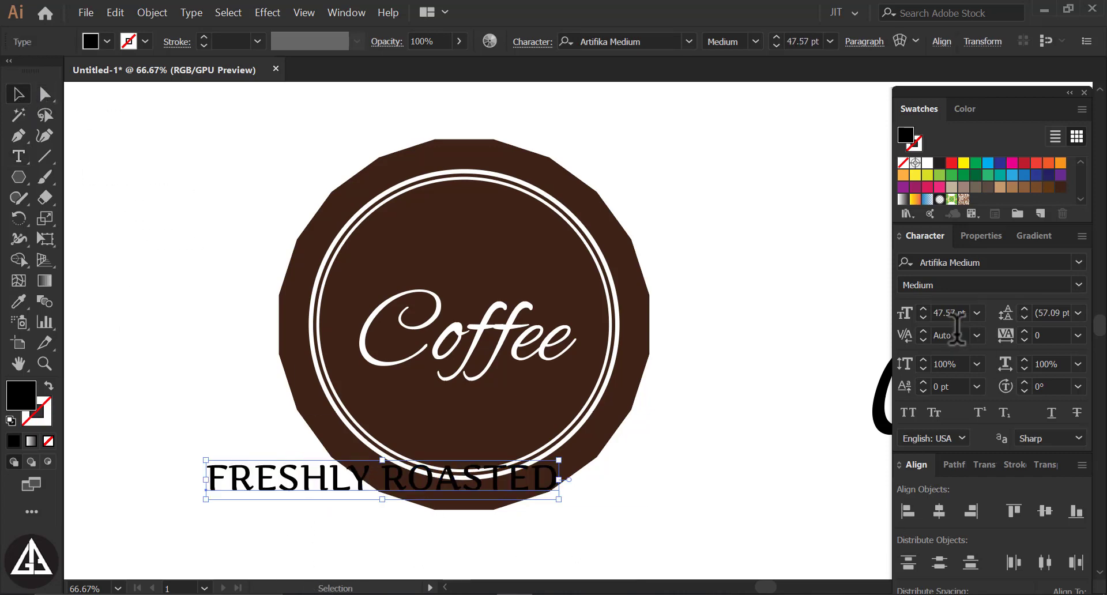
- Set the FRESHLY ROASTED text in Myriad Pro with a tracking of 25
click(1078, 263)
click(934, 429)
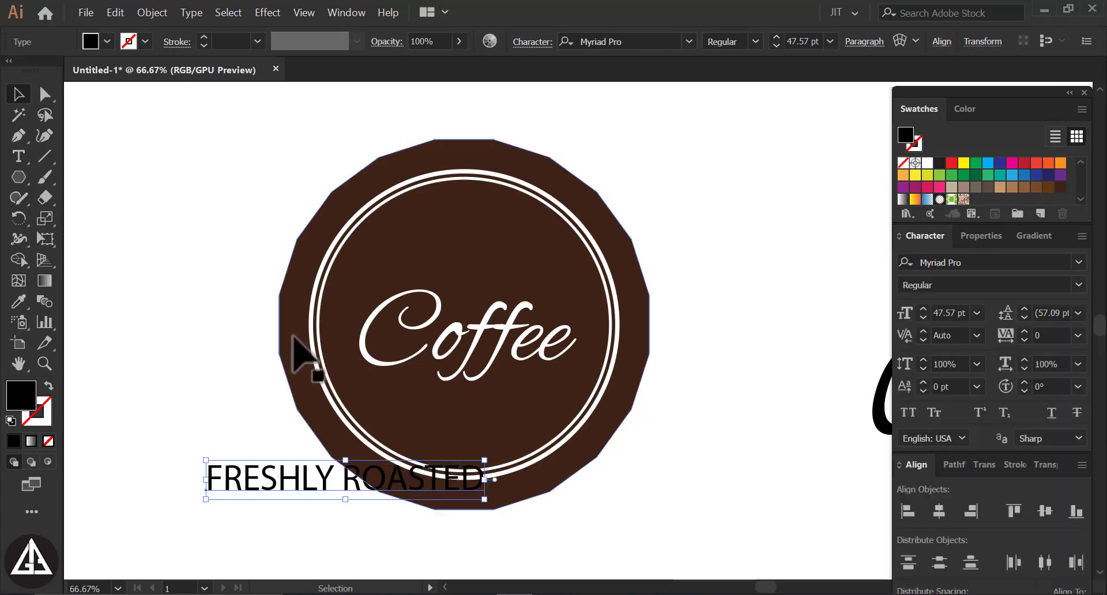
click(1078, 338)
click(1066, 236)
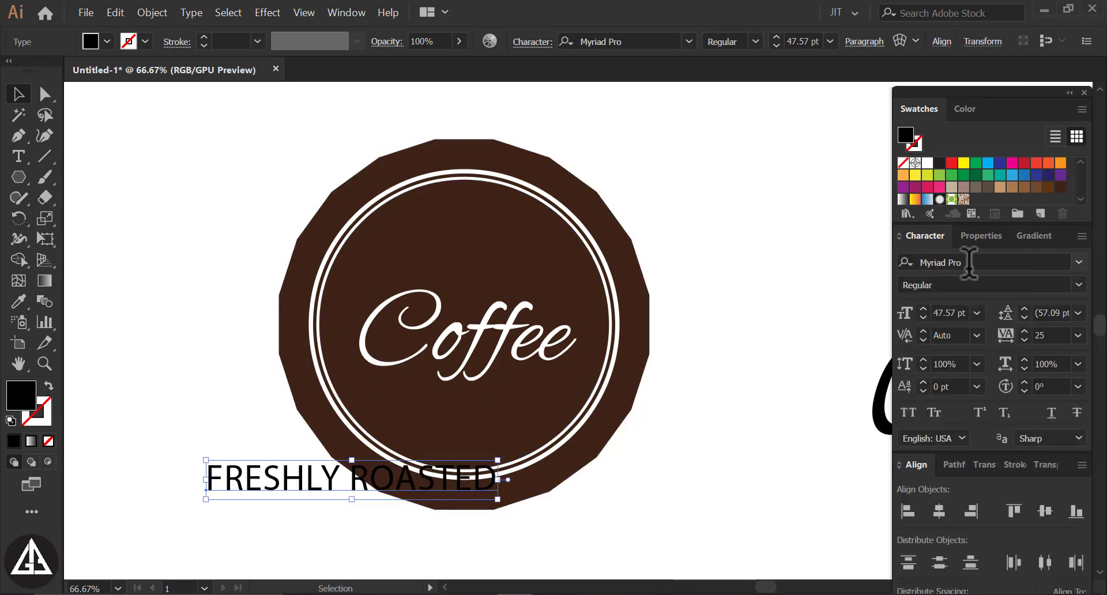
- Apply a horizontal Arc warp with a negative bend so the FRESHLY ROASTED text curves downward
click(281, 16)
mouse_move(357, 227)
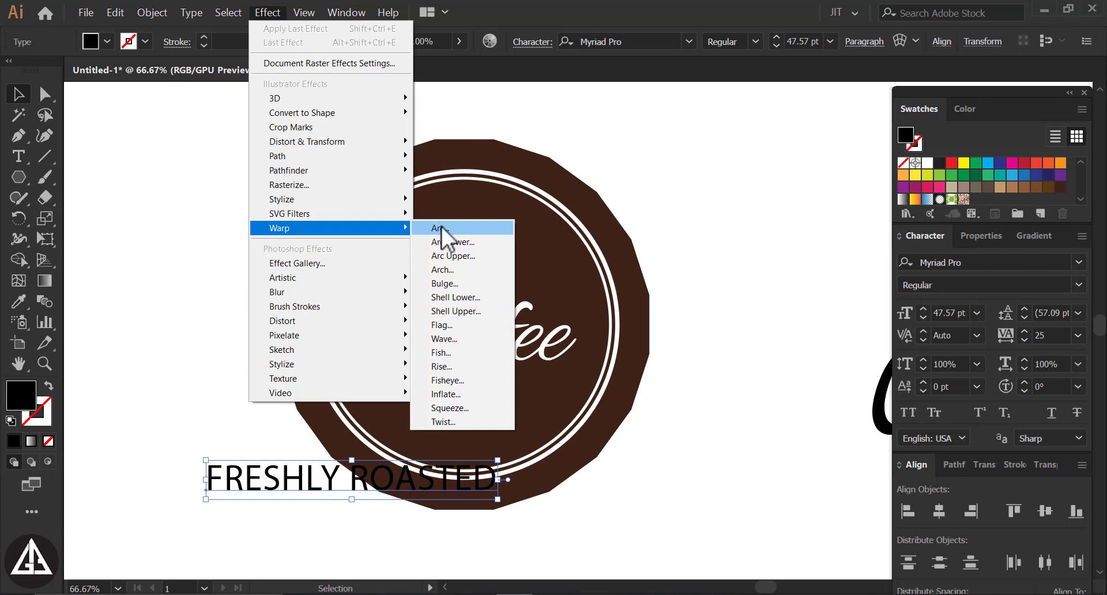
click(472, 228)
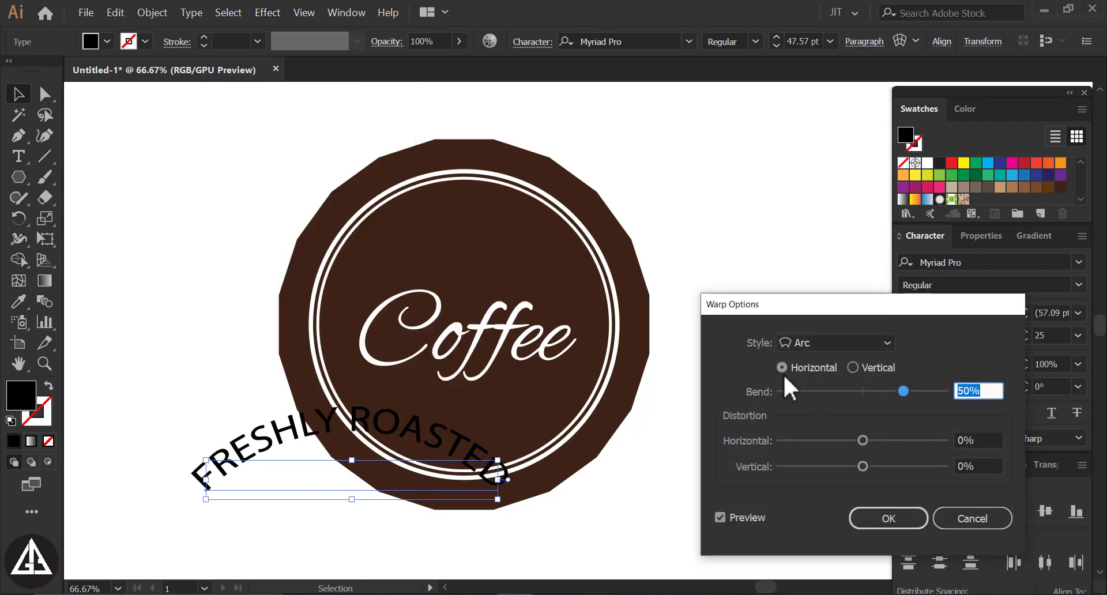
drag(843, 391, 821, 392)
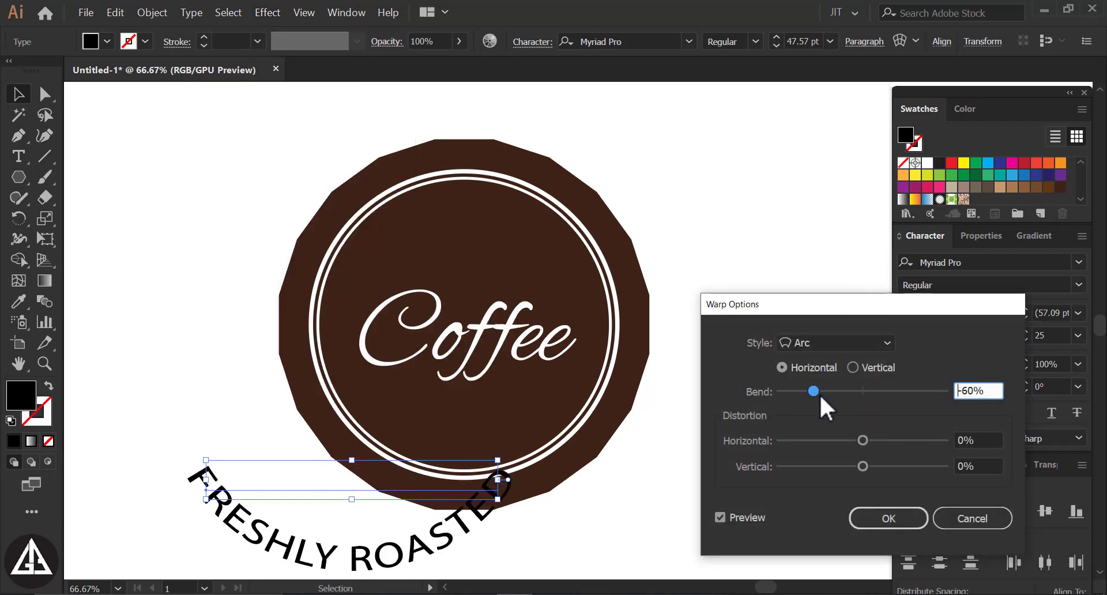
click(889, 519)
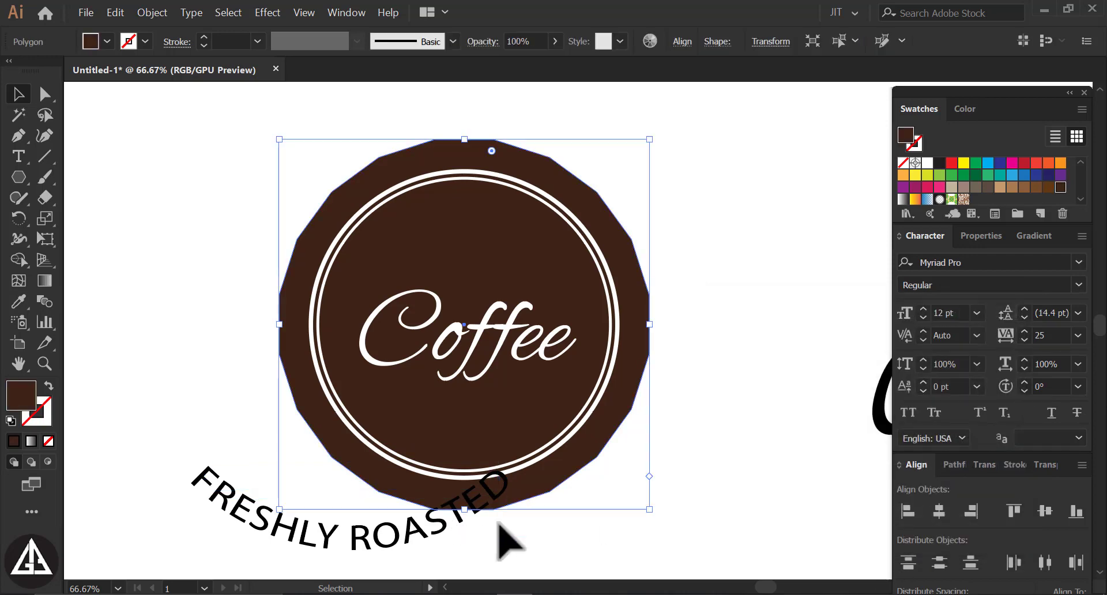
- Reduce the curved FRESHLY ROASTED text to 24 pt and place it beneath the Coffee lettering inside the inner circle
drag(412, 539, 536, 451)
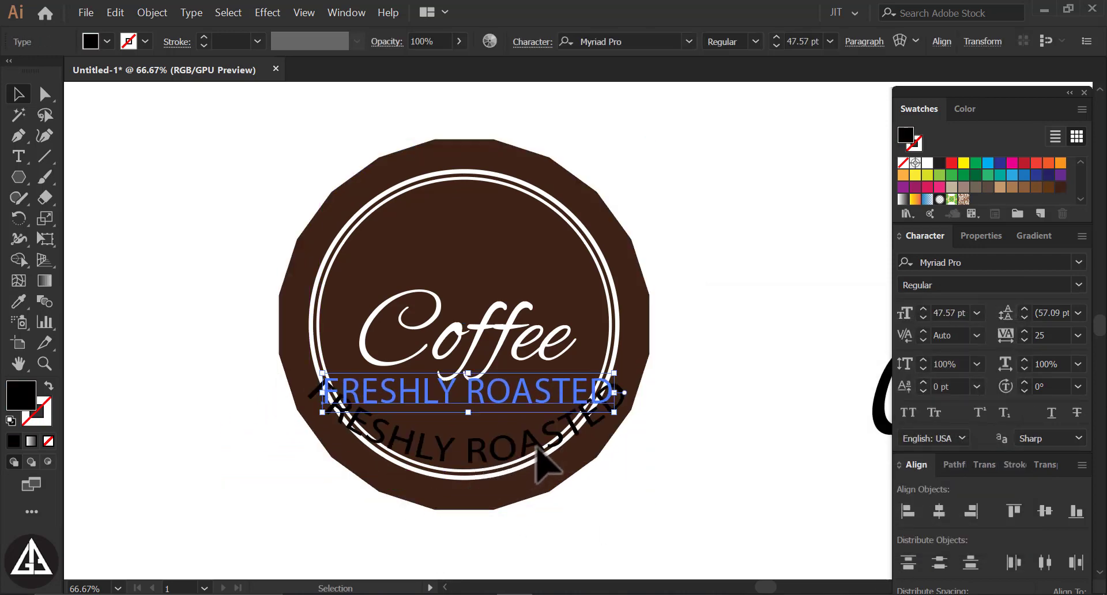
click(977, 314)
click(994, 224)
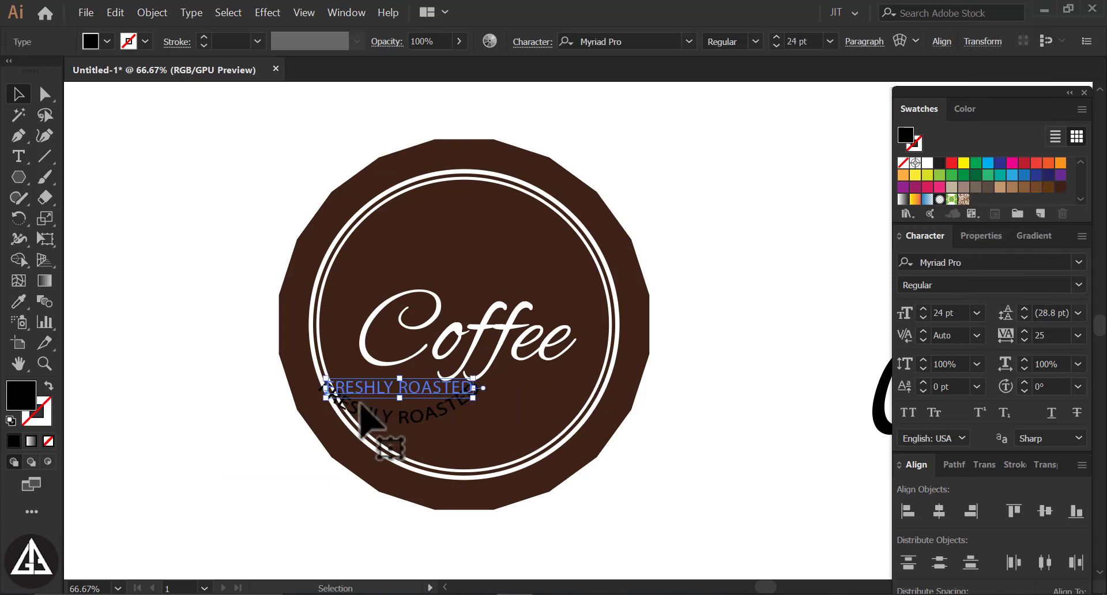
drag(425, 395, 525, 414)
- Recolour the curved FRESHLY ROASTED text light orange
click(964, 164)
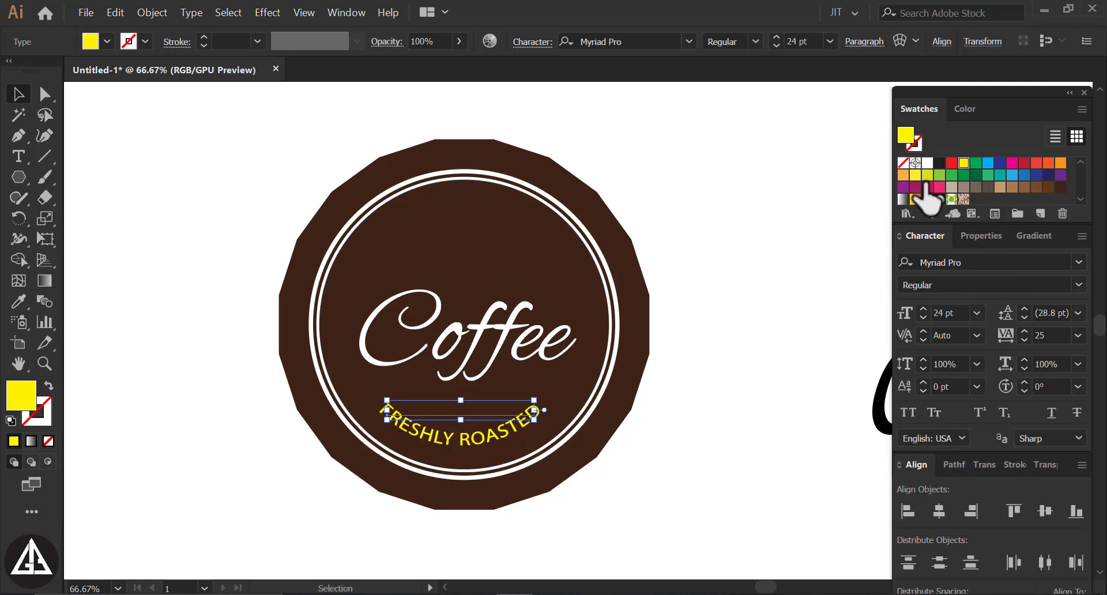
click(903, 175)
click(784, 375)
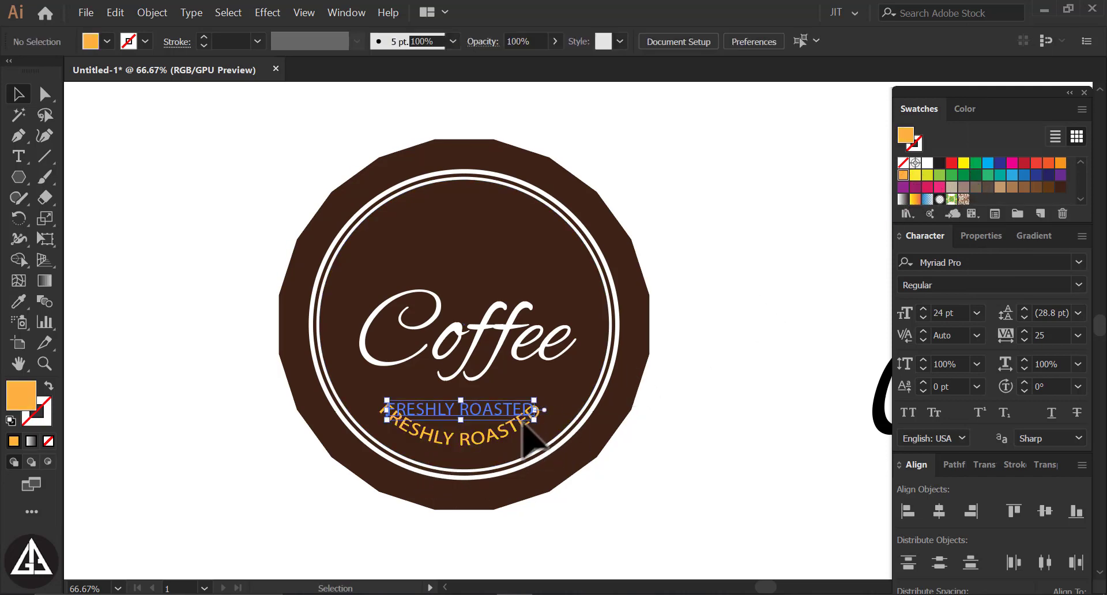
click(524, 435)
- Draw a tall upright ellipse on the empty canvas beside the badge and fill it with the badge's dark brown
drag(19, 177, 87, 213)
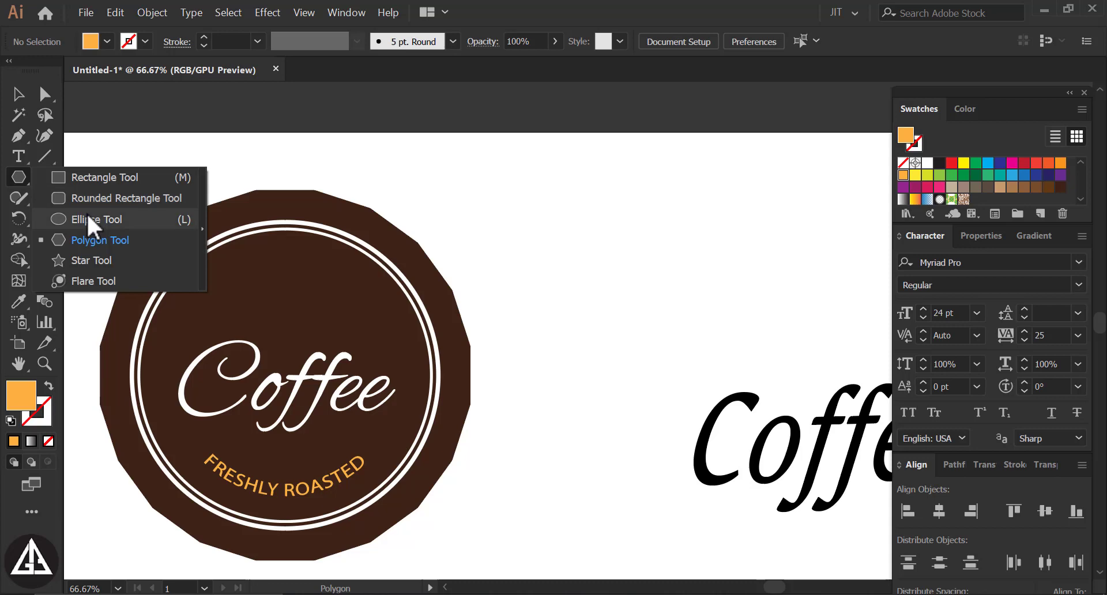
drag(587, 209, 633, 286)
scroll(655, 230, up, 2)
click(1060, 187)
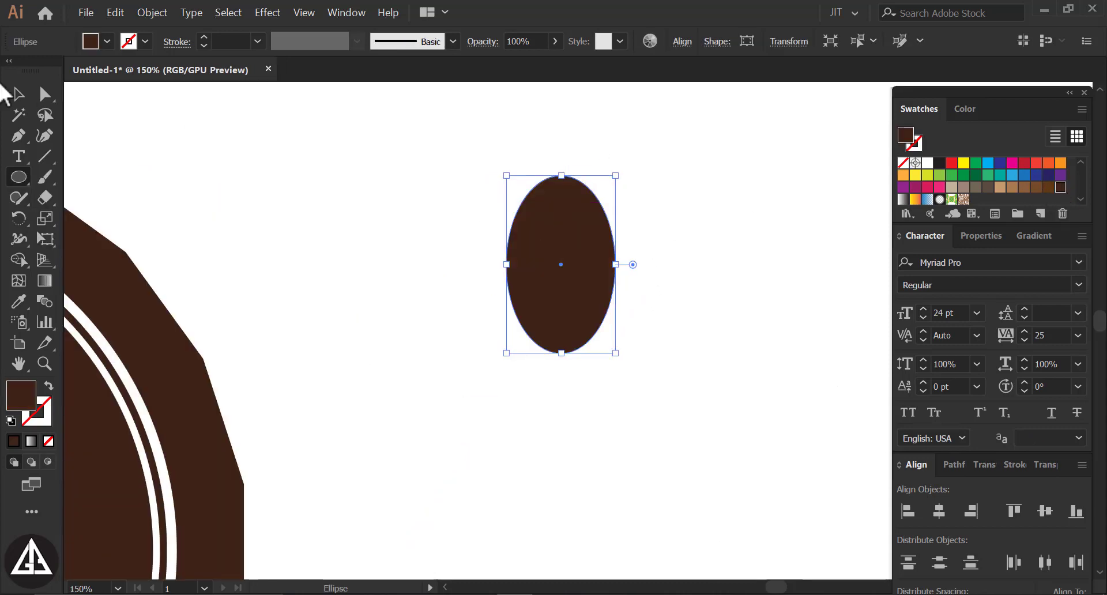
- Draw an open S-shaped curve with the Pen tool just outside the left edge of the brown ellipse
click(22, 142)
scroll(519, 231, up, 1)
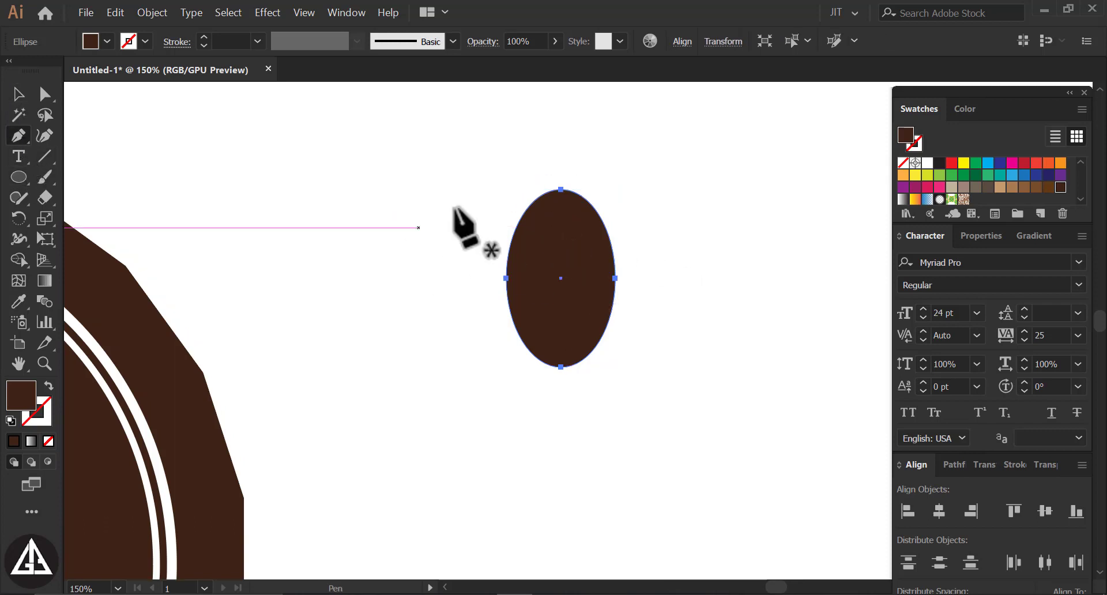
click(499, 189)
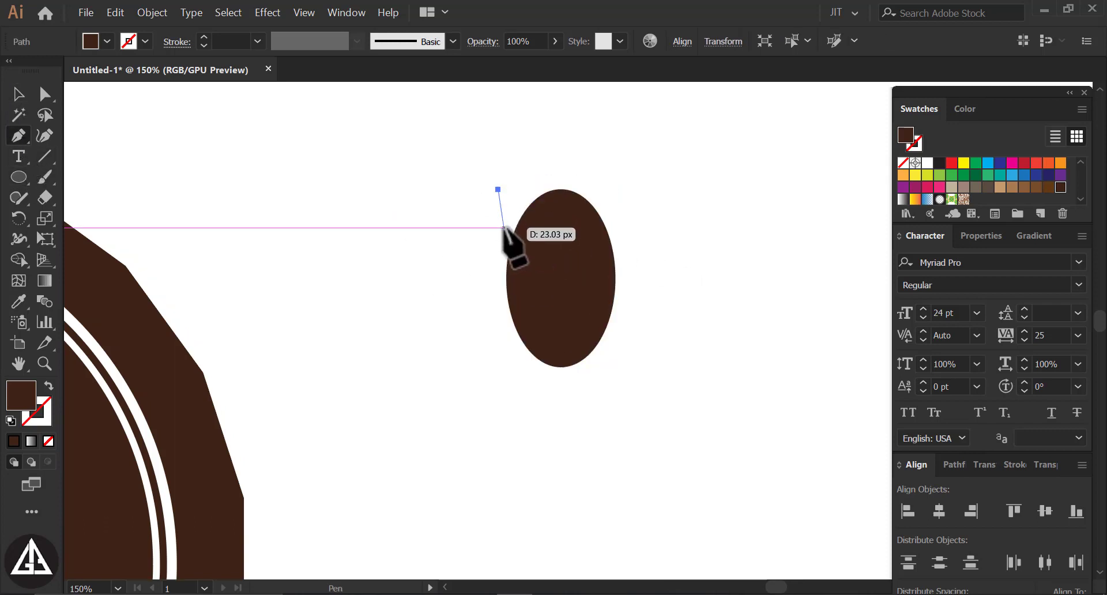
drag(504, 228, 497, 251)
click(504, 228)
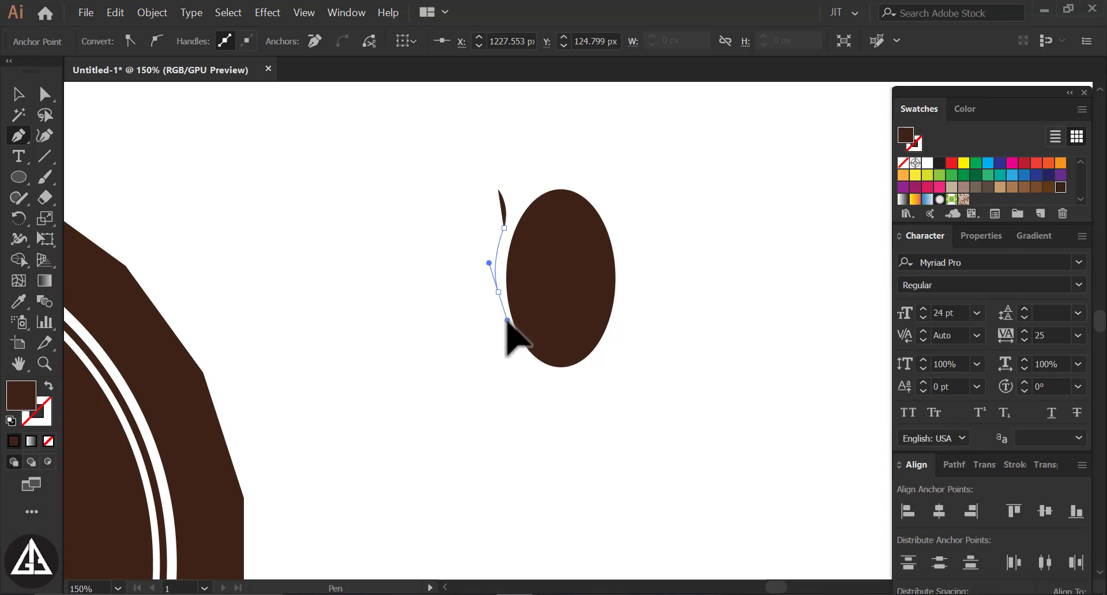
click(498, 292)
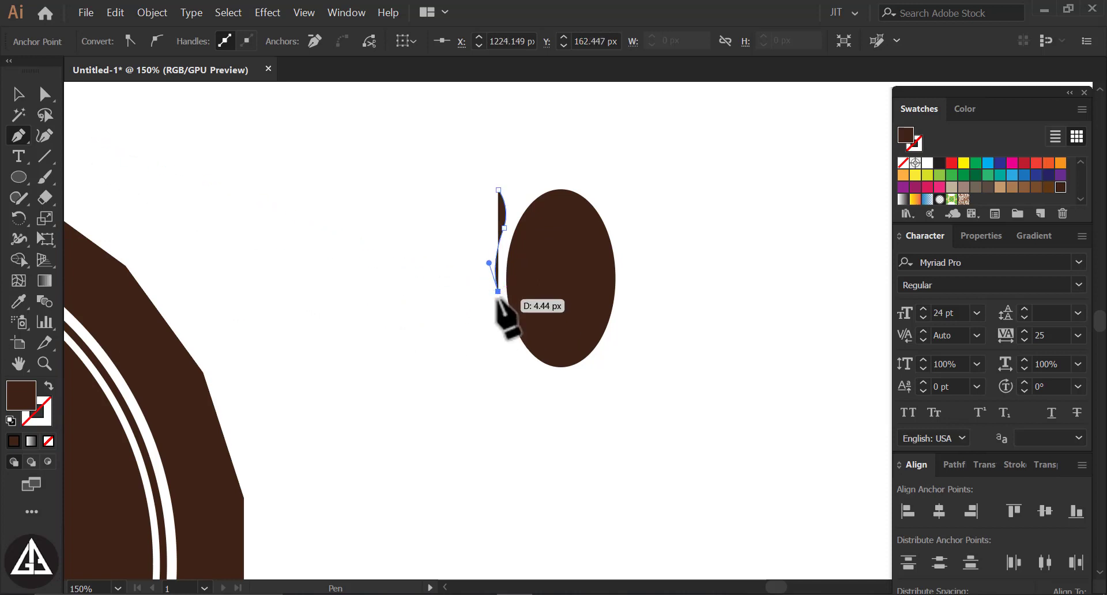
click(500, 254)
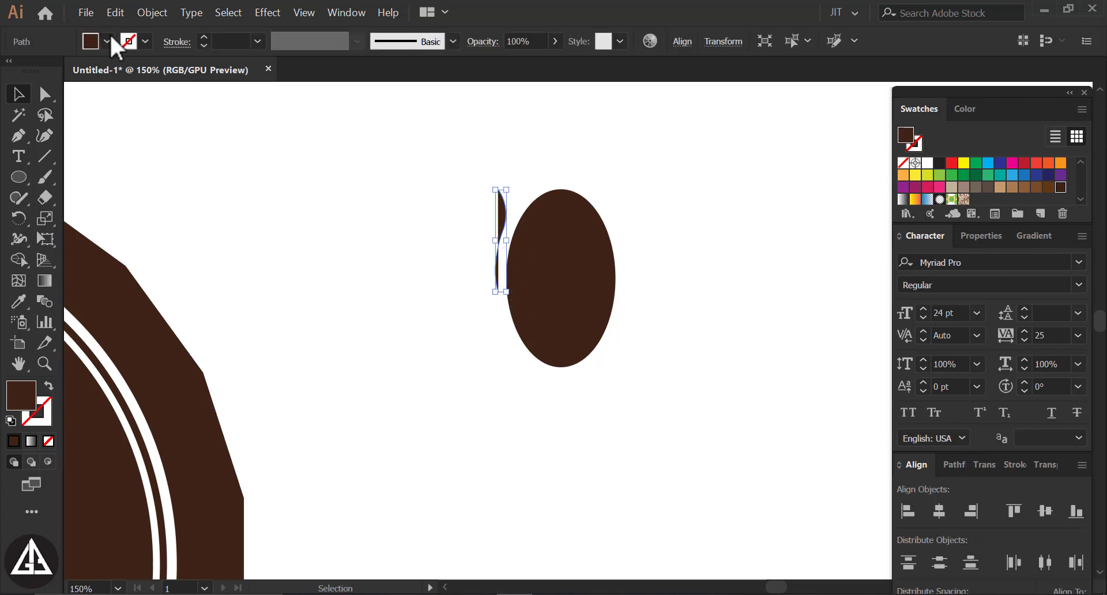
- Give the S-shaped curve a white stroke and remove its fill
click(107, 41)
click(35, 70)
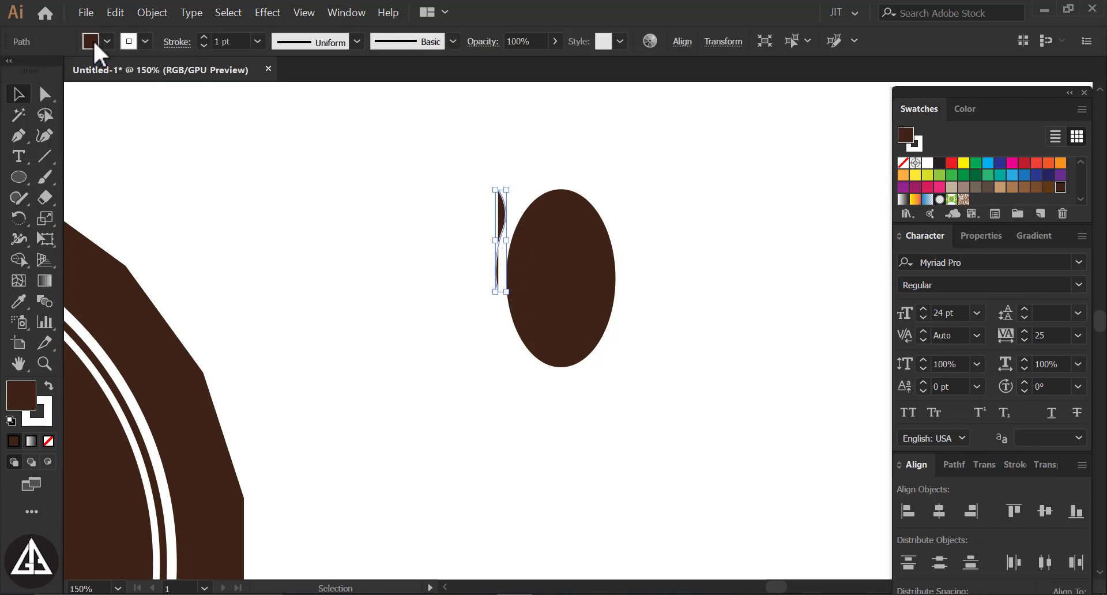
click(92, 40)
click(11, 71)
- Move the white curve onto the middle of the brown ellipse and stretch it to the ellipse's full height
mouse_move(505, 215)
mouse_down()
mouse_move(581, 249)
mouse_move(574, 282)
mouse_move(571, 198)
mouse_up()
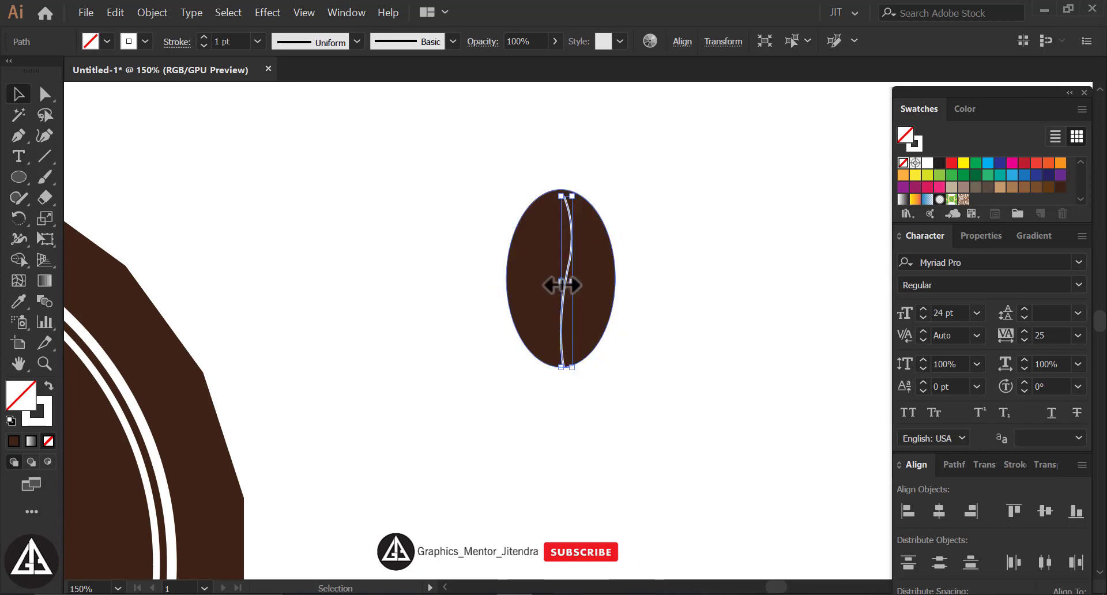
mouse_move(561, 282)
mouse_down()
mouse_move(551, 282)
mouse_move(568, 267)
mouse_up()
drag(567, 359, 566, 367)
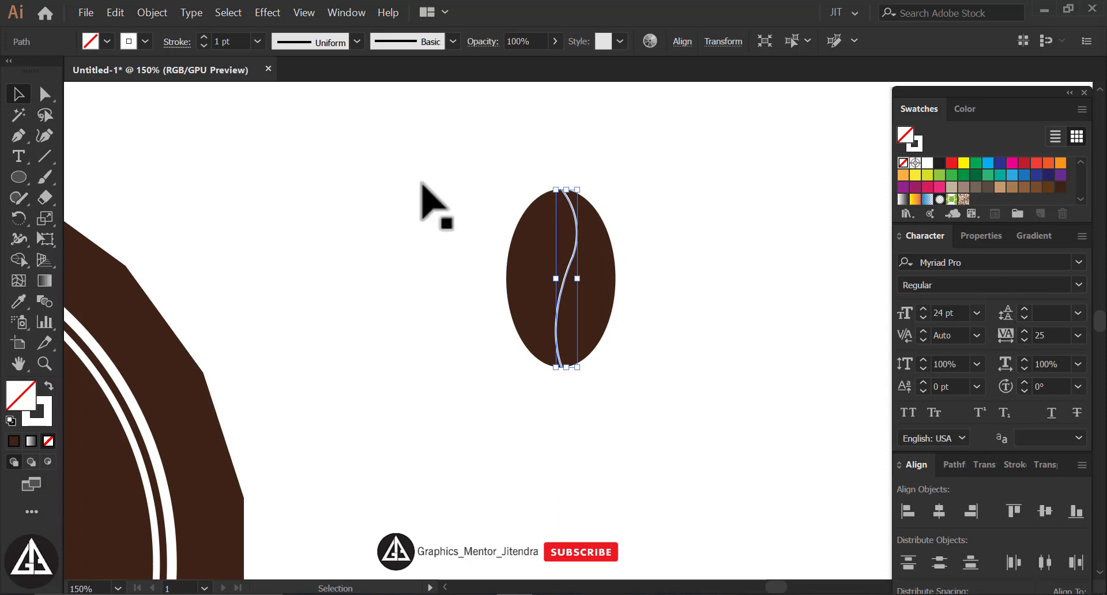
- Set the stroke weight of the white curve on the ellipse to 7 pt
click(257, 42)
click(286, 306)
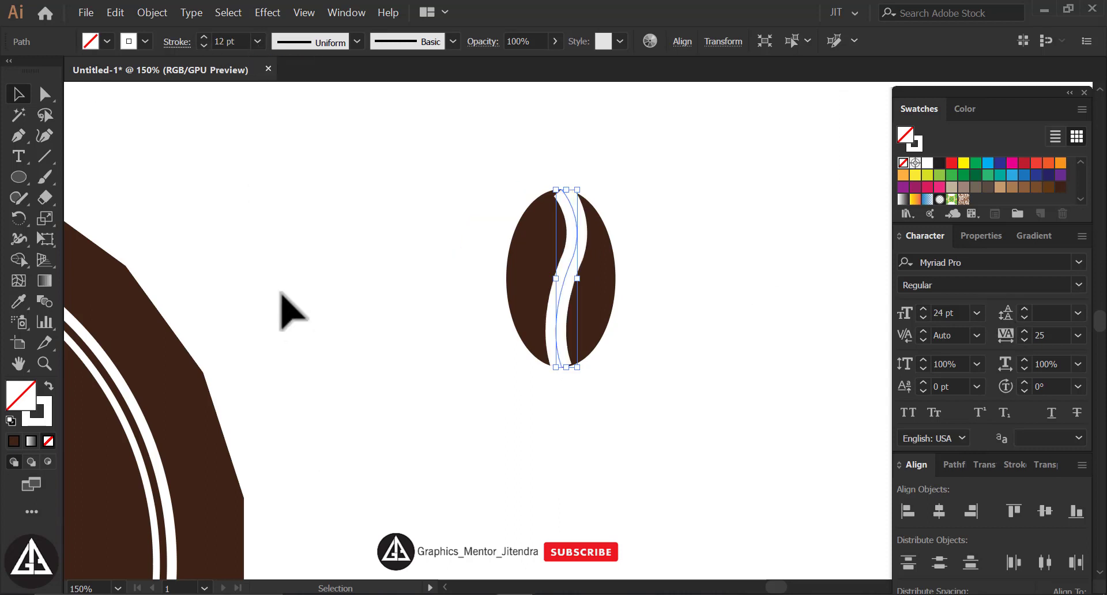
click(258, 42)
click(280, 239)
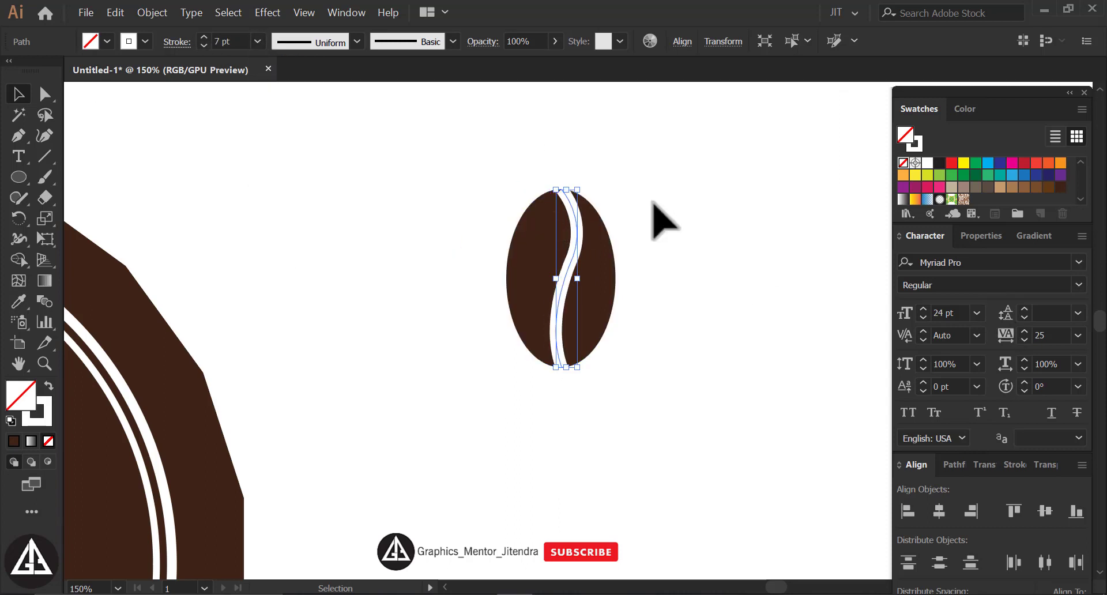
- Give the white curve on the ellipse round caps and a width profile that tapers at both ends
click(1015, 464)
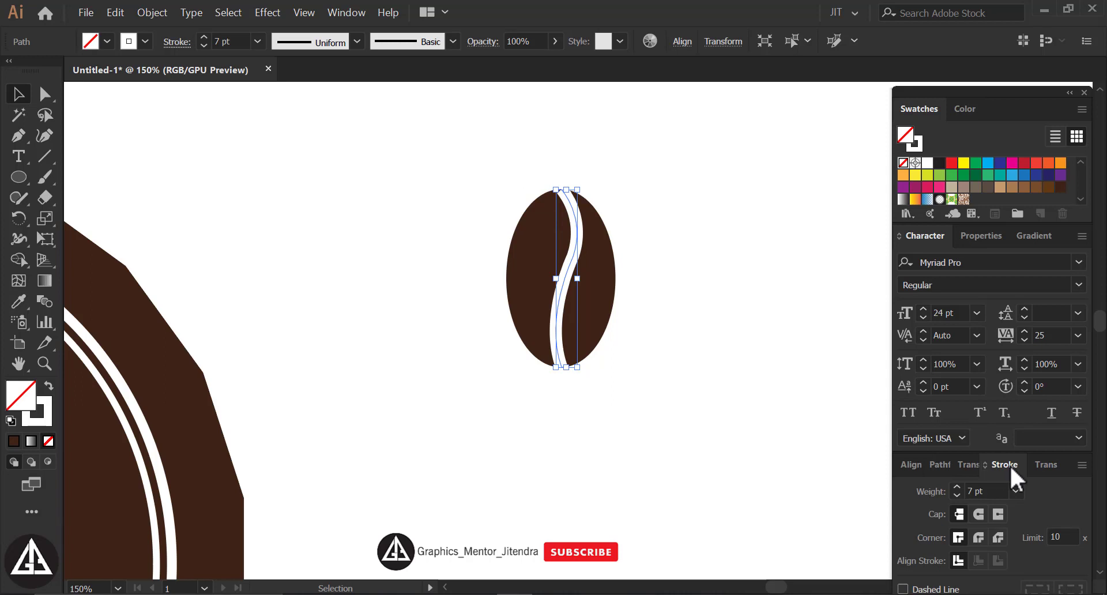
click(977, 515)
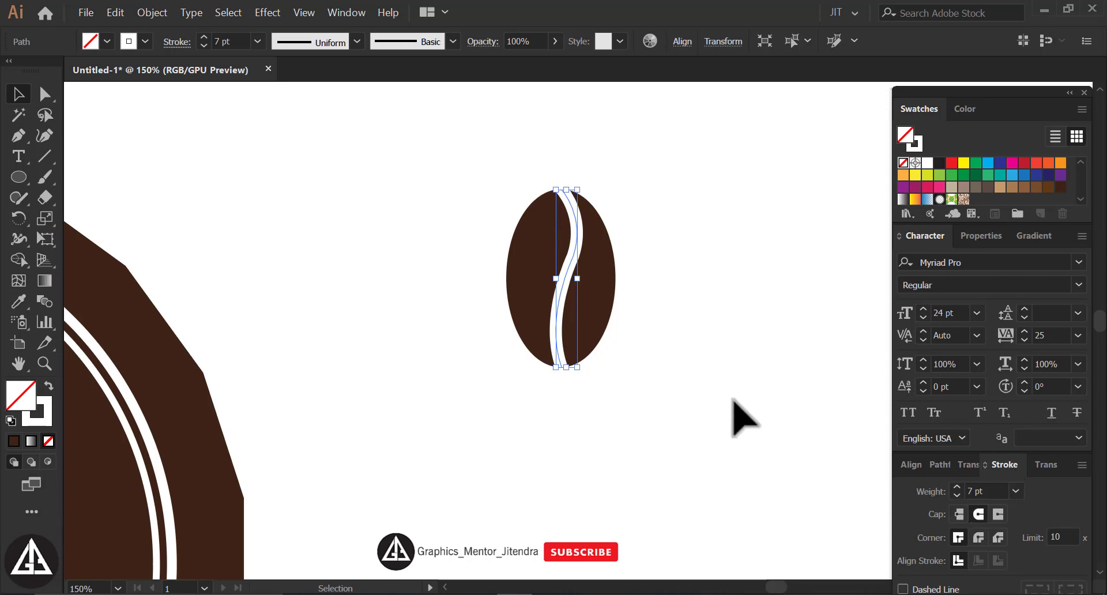
click(357, 41)
click(315, 110)
click(450, 316)
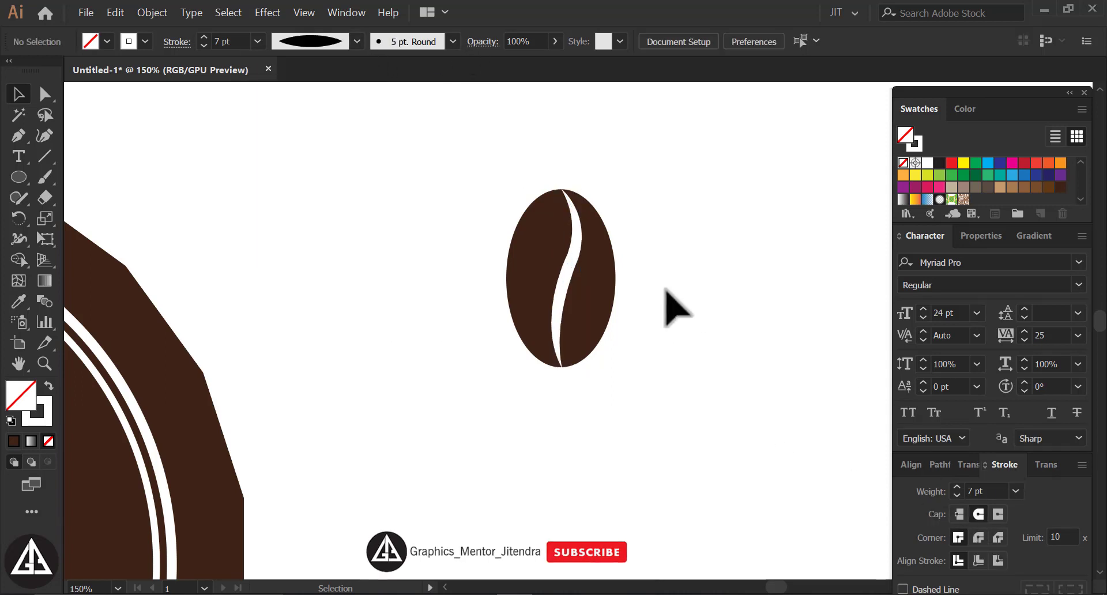
- Fill the bean's ellipse with white and give its centre curve a dark brown stroke
drag(349, 235, 594, 302)
right_click(594, 303)
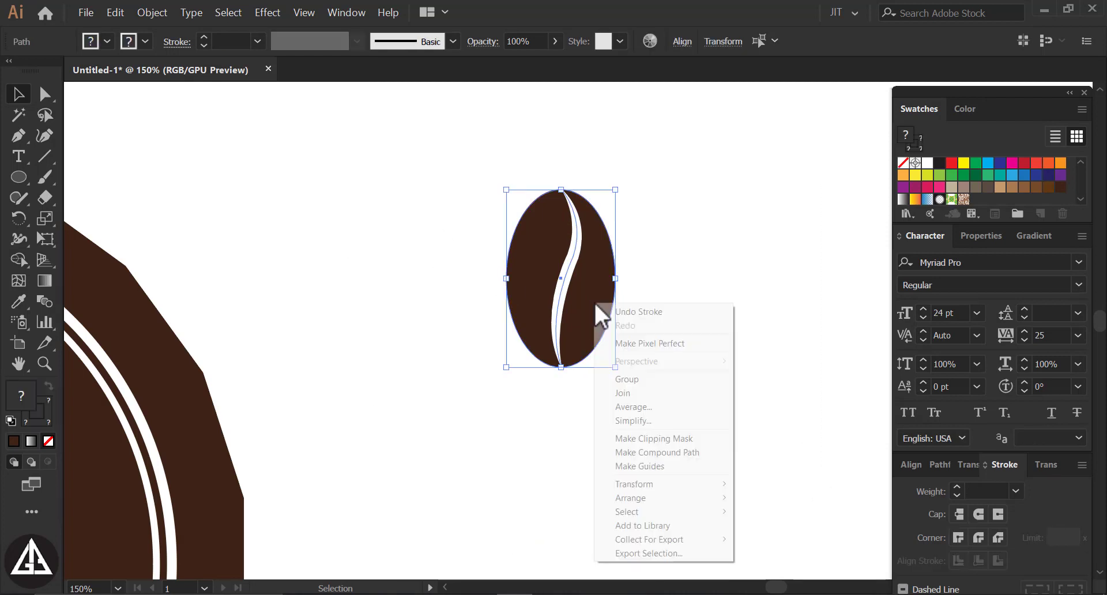
click(625, 378)
click(927, 163)
key(ctrl+shift+a)
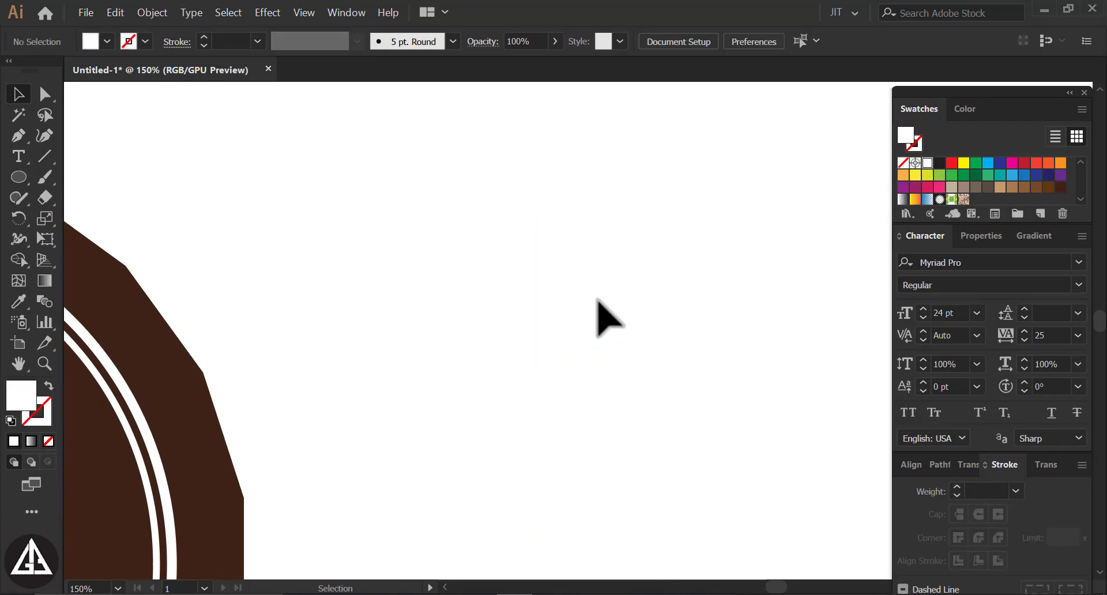
click(570, 295)
click(1060, 186)
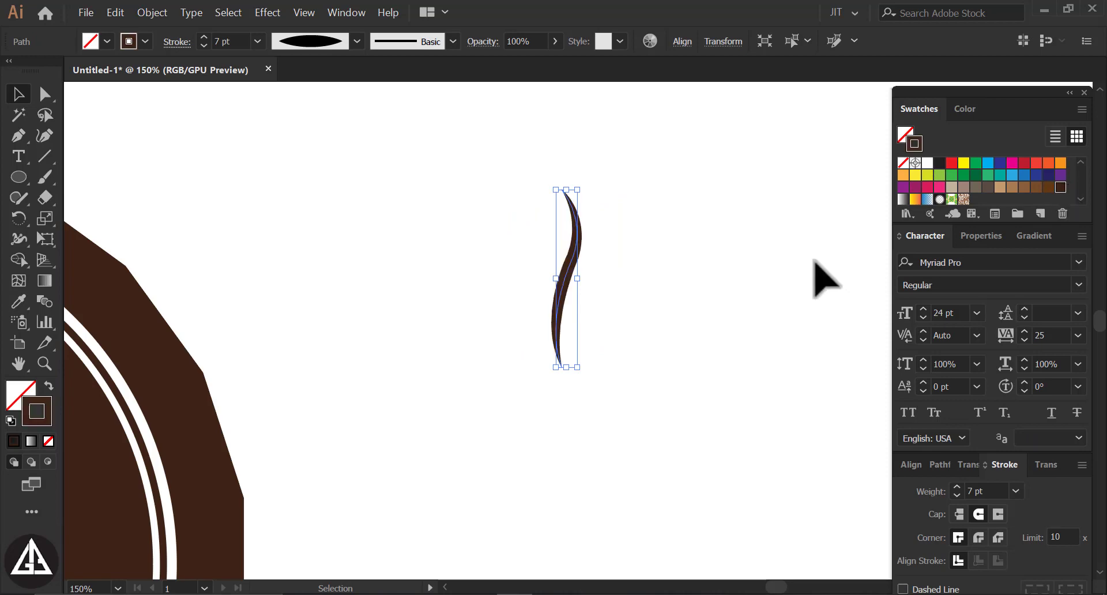
- Group the white ellipse and the brown curve into one coffee bean object
click(413, 185)
right_click(542, 319)
key(Escape)
click(521, 288)
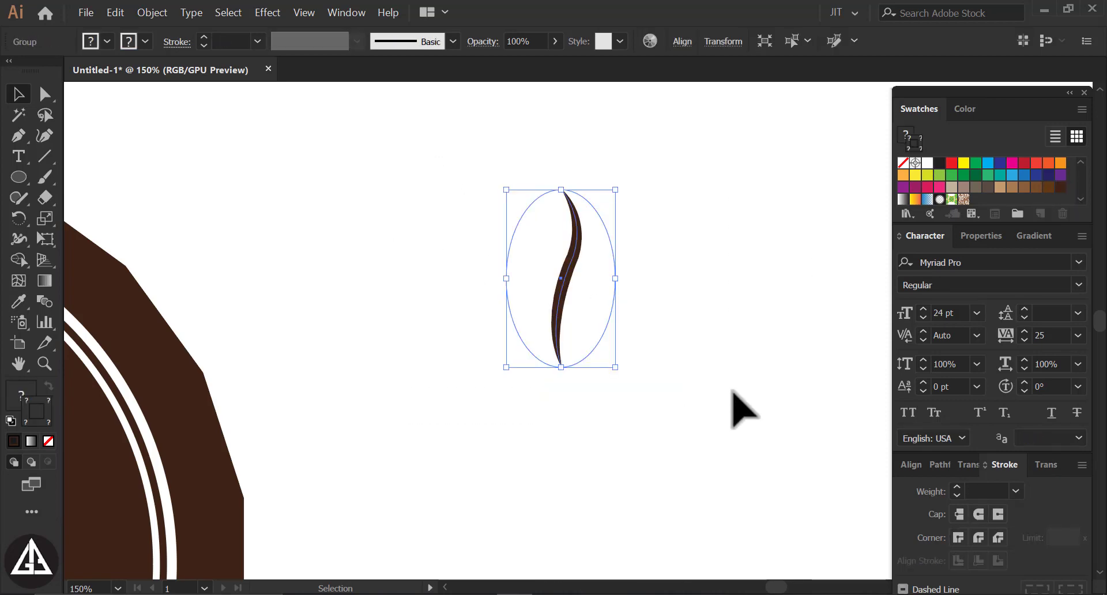
- Move the coffee bean group into the badge, above the Coffee lettering
key(ctrl+minus)
drag(672, 370, 223, 417)
drag(499, 374, 662, 292)
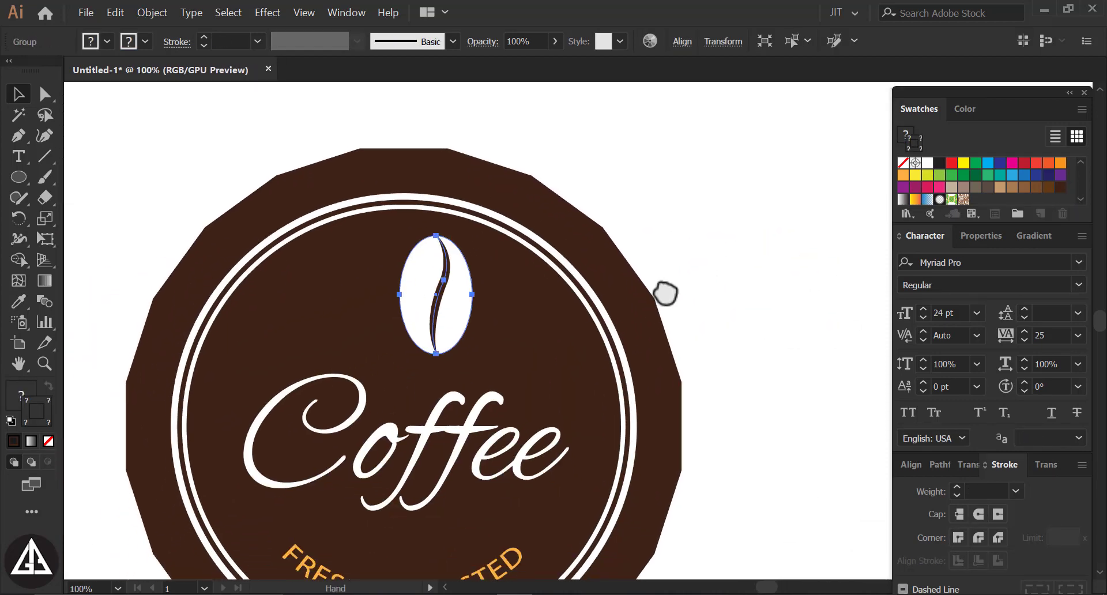
- Scale the coffee bean down slightly, tilt it clockwise and centre it above the Coffee lettering
drag(482, 376, 467, 400)
drag(496, 260, 469, 276)
drag(422, 306, 414, 322)
drag(455, 275, 507, 281)
click(684, 247)
key(ctrl+minus)
click(630, 254)
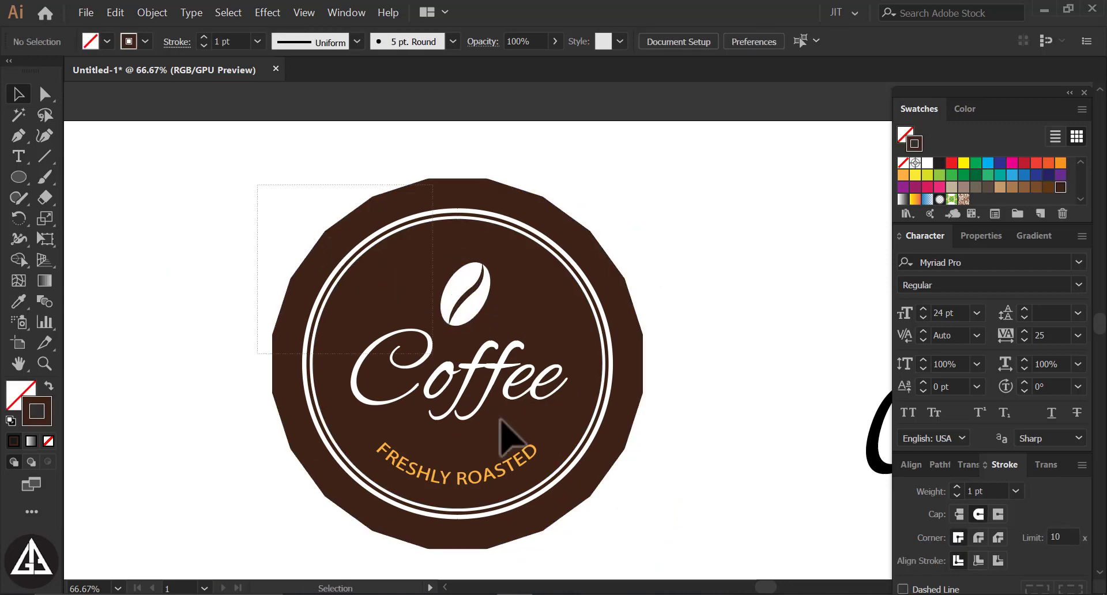
- Group all elements of the badge, including the rings, lettering, tagline and bean
drag(501, 420, 696, 534)
drag(623, 421, 579, 381)
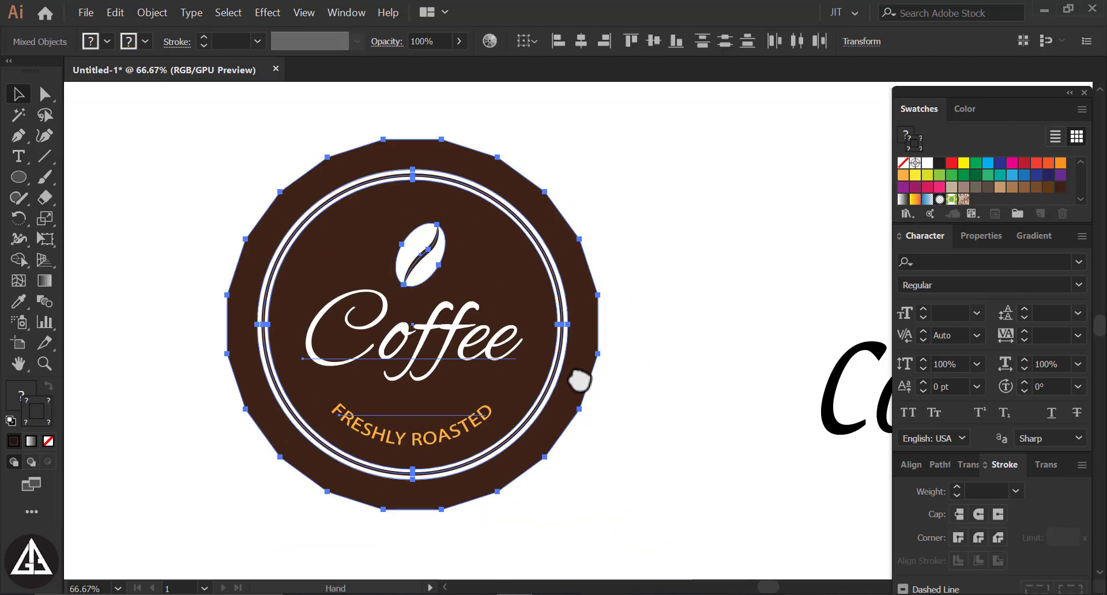
right_click(432, 321)
click(477, 417)
- Delete the spare black Coffee text beside the badge
scroll(567, 338, down, 2)
click(583, 340)
scroll(689, 370, up, 1)
click(742, 401)
key(Delete)
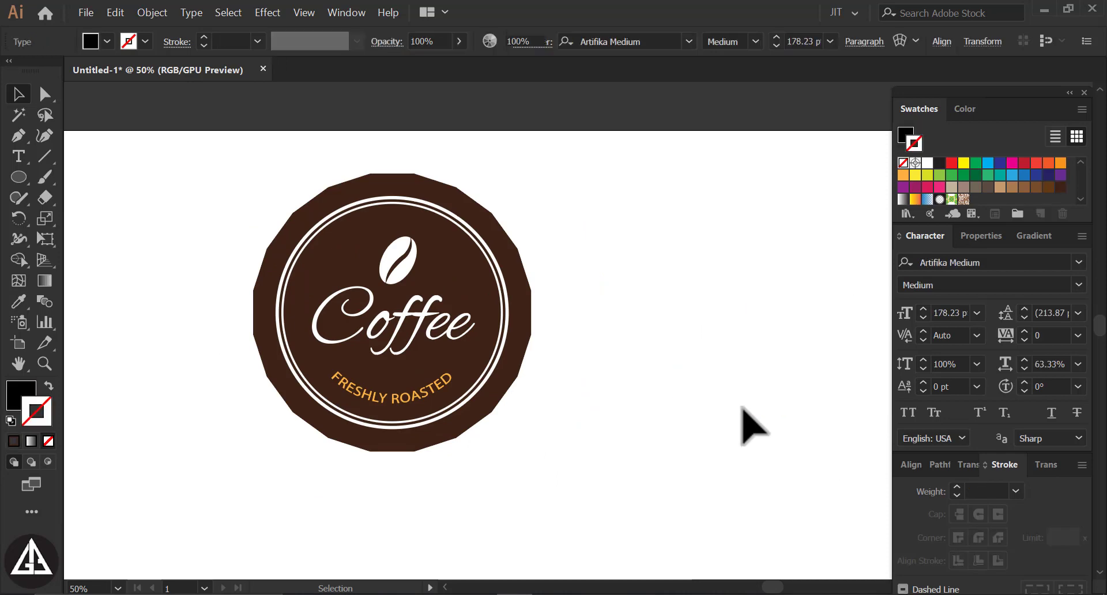
- Draw a rectangle covering the whole artboard and give it a white-to-black linear gradient fill with a black stroke
drag(109, 145, 832, 552)
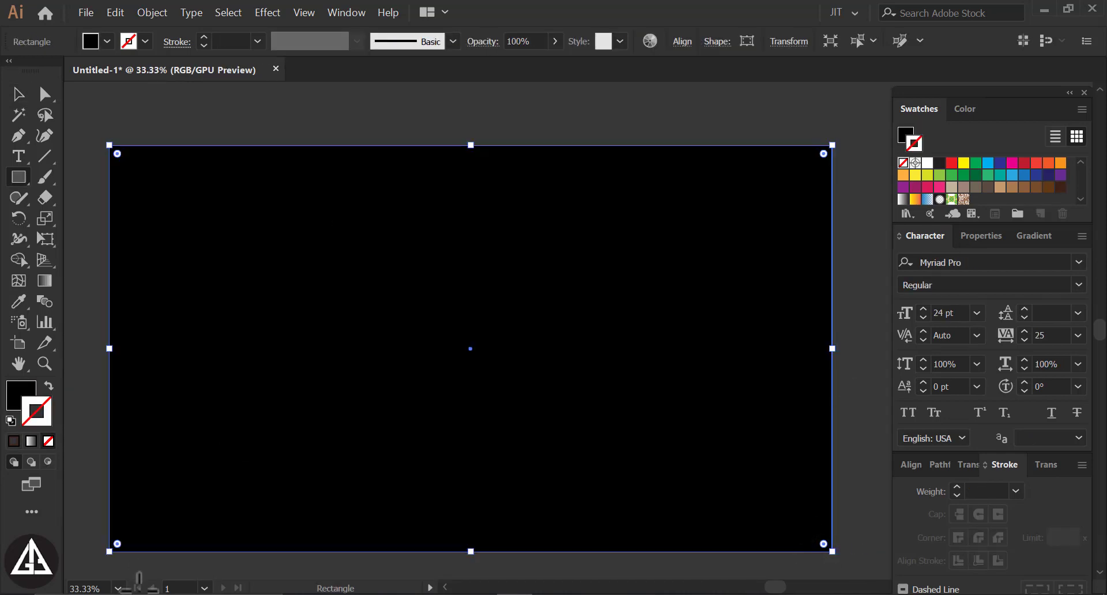
click(31, 445)
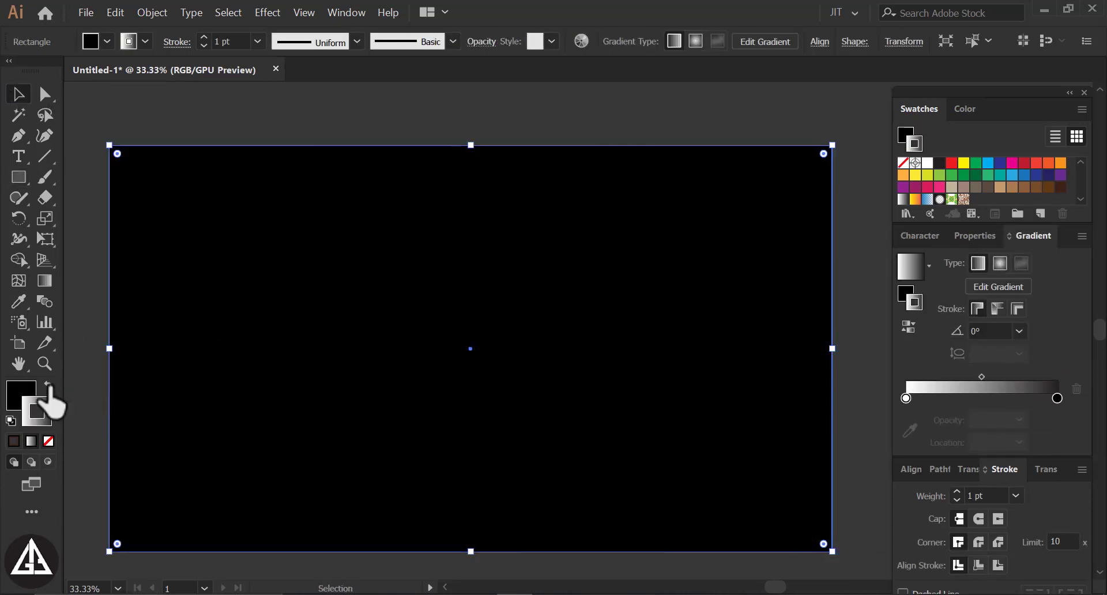
click(49, 385)
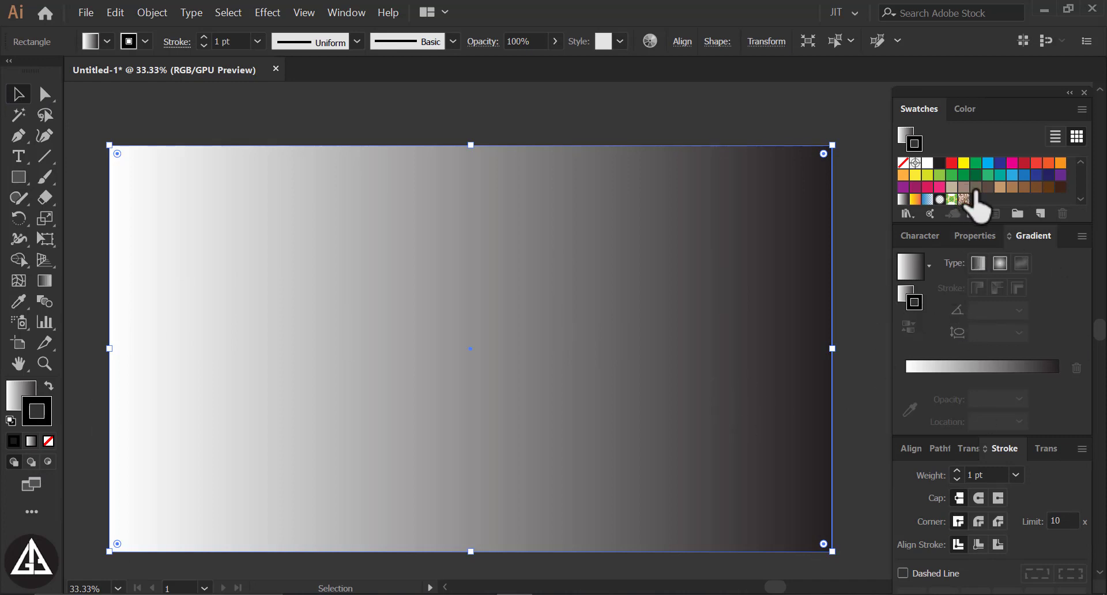
- Apply a linear gradient from beige to dark brown at -90° to the background rectangle's stroke
drag(974, 193, 935, 342)
drag(906, 374, 907, 375)
drag(952, 180, 906, 398)
click(1058, 399)
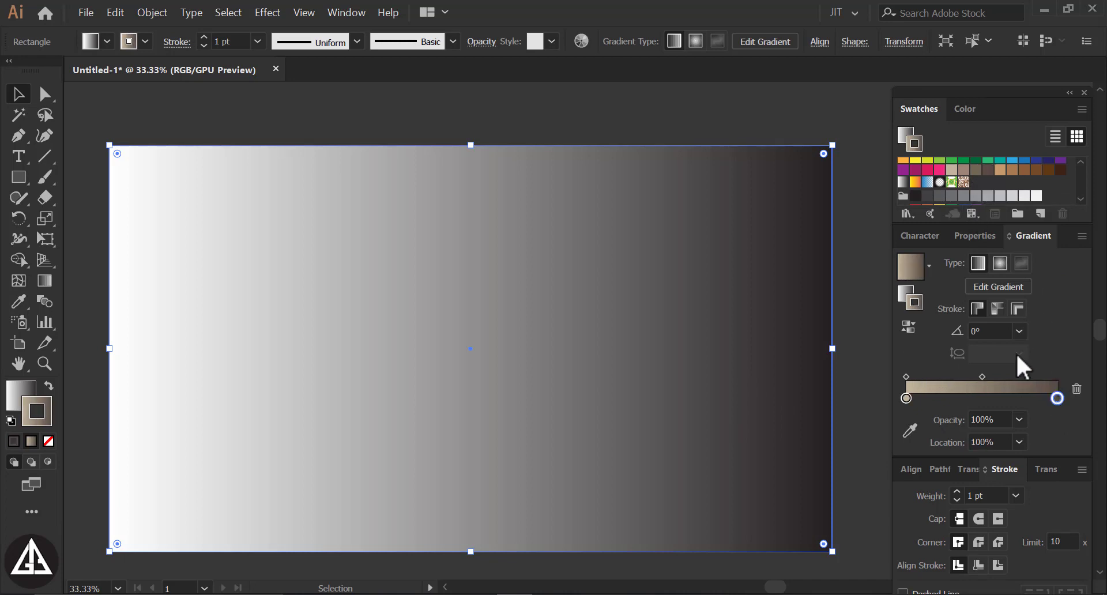
click(1020, 331)
click(1041, 247)
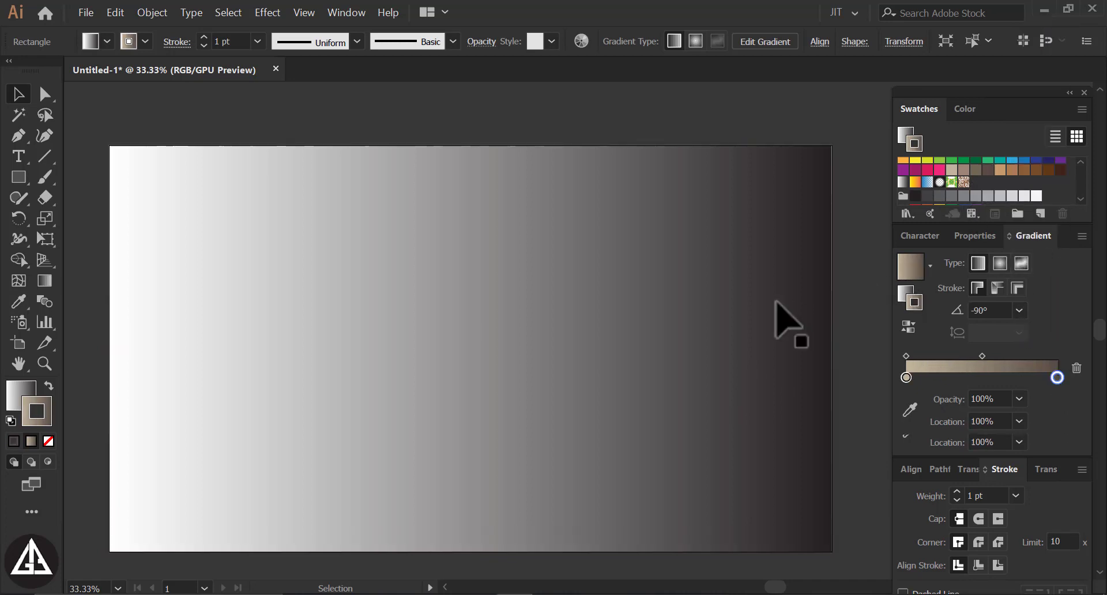
- Recolour the background rectangle's fill gradient to run from beige to dark brown
click(910, 292)
click(915, 307)
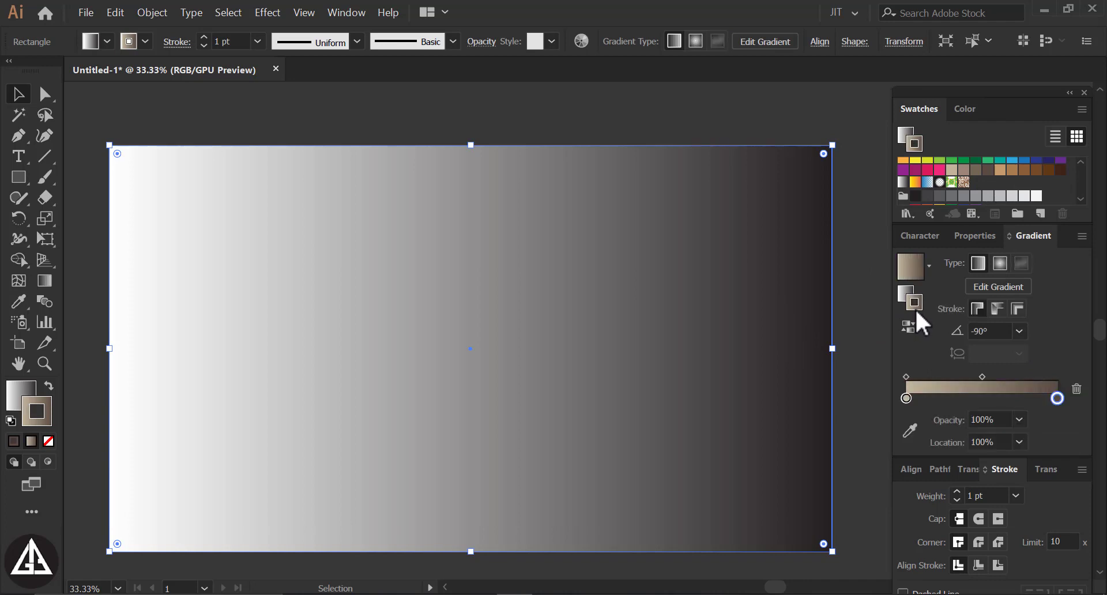
click(911, 297)
drag(953, 184, 910, 401)
drag(1034, 355, 1057, 398)
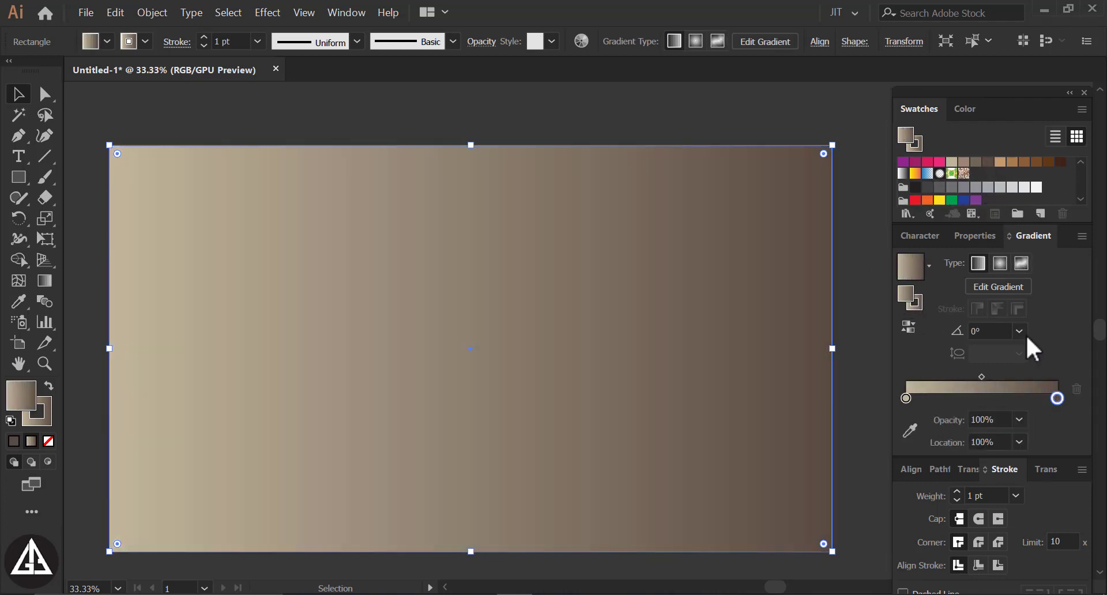
- Set the angle of the background rectangle's fill gradient to 90°, with the dark brown end at the top
click(1020, 330)
click(1047, 244)
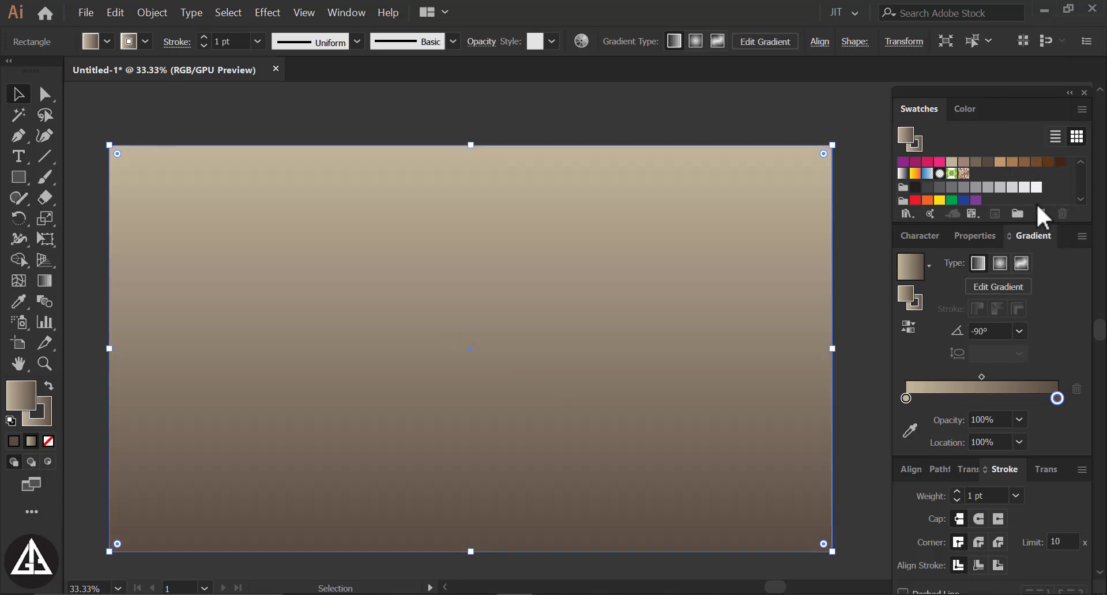
click(1020, 331)
click(1052, 133)
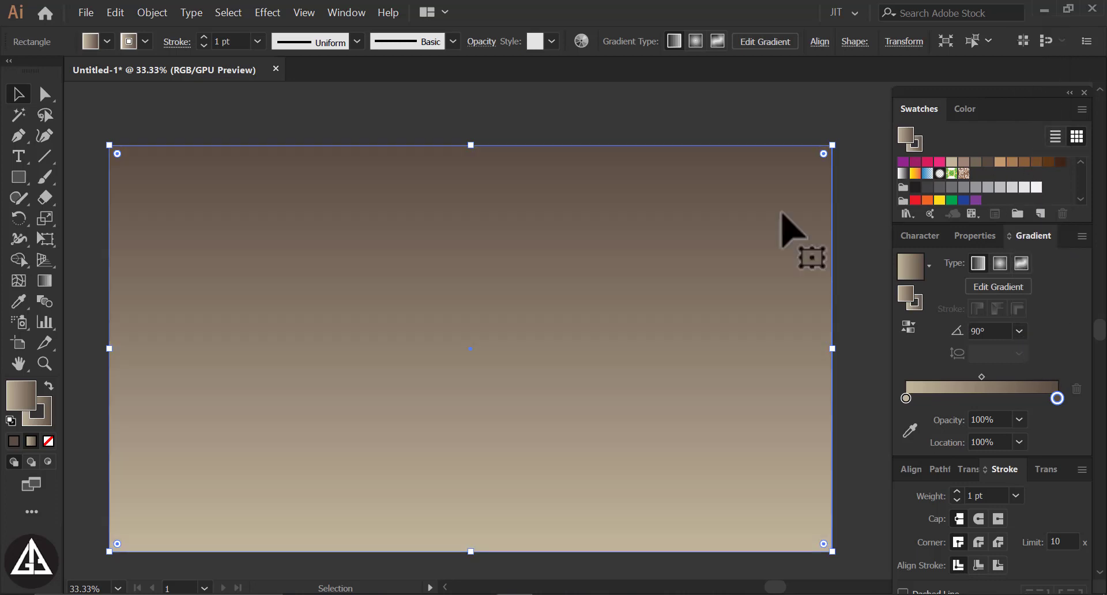
- Send the gradient rectangle to the back, behind the badge, and deselect it
right_click(774, 236)
mouse_move(845, 457)
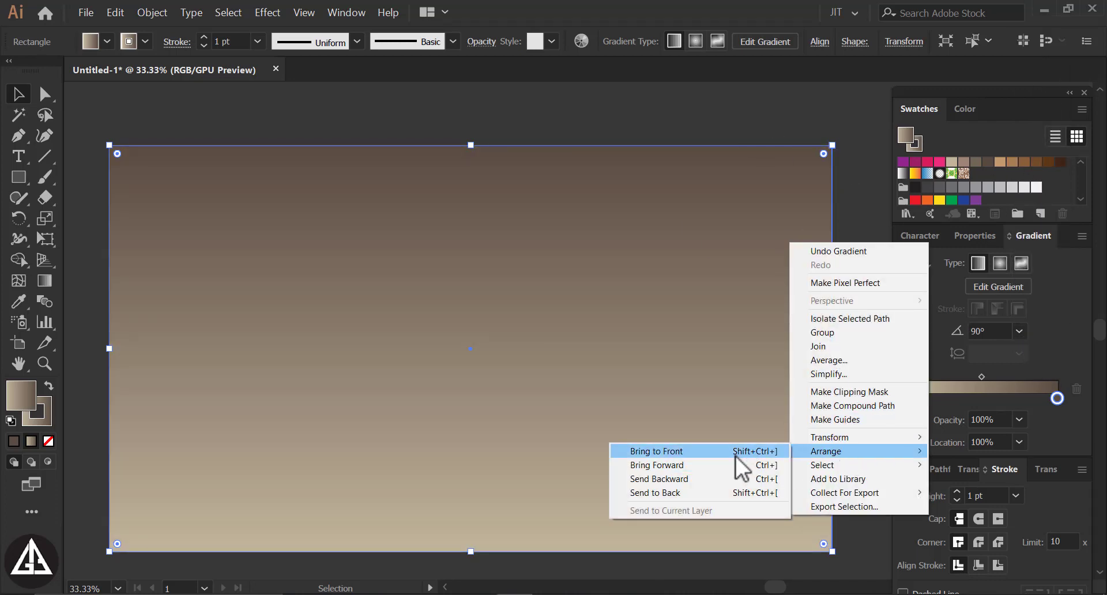
click(735, 452)
right_click(756, 427)
mouse_move(787, 524)
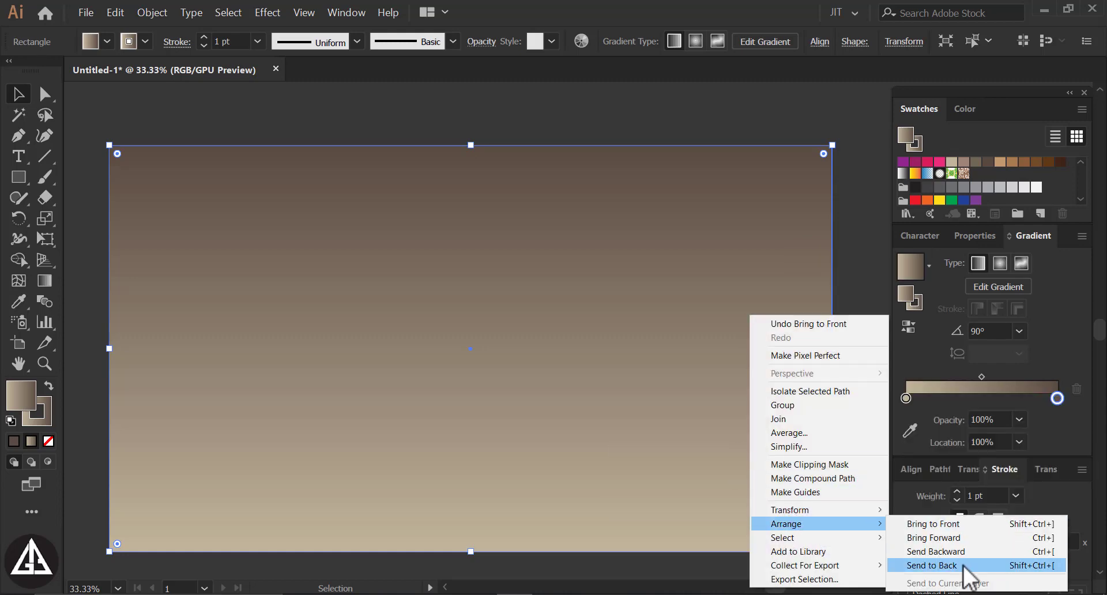
click(969, 568)
click(862, 391)
- Start a Drop Shadow effect on the badge group with the preview on and the mode set to Normal
click(548, 392)
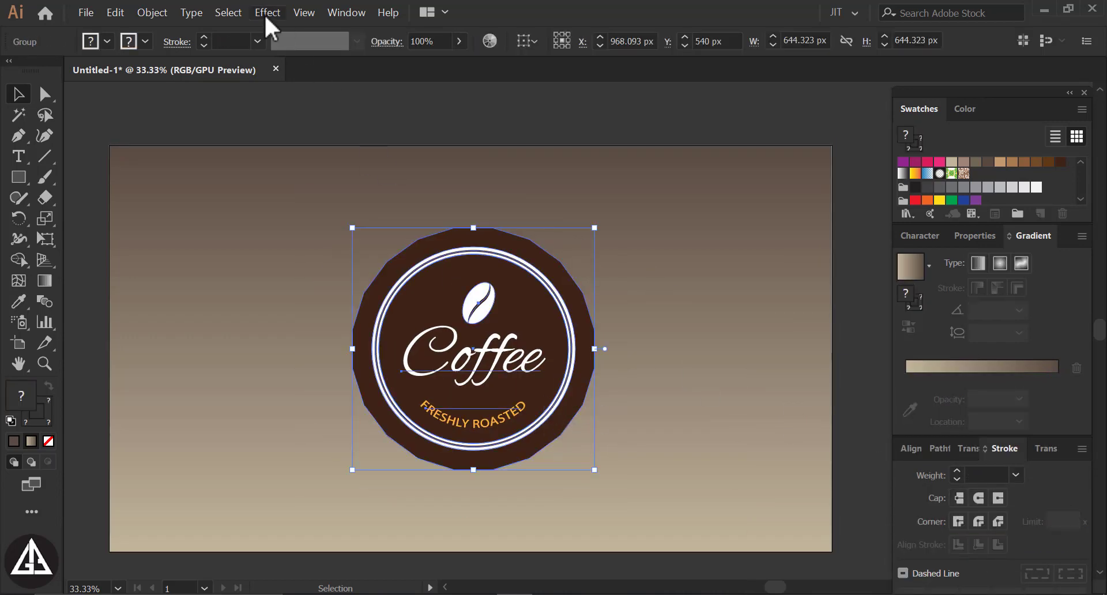
click(265, 14)
mouse_move(335, 199)
click(421, 196)
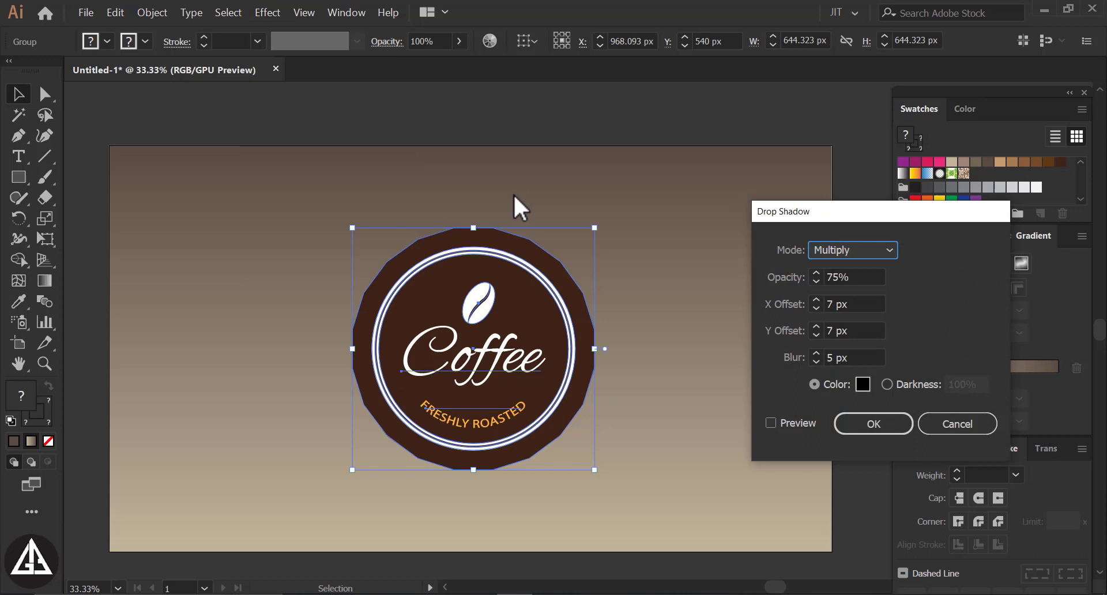
click(771, 423)
click(876, 247)
click(861, 271)
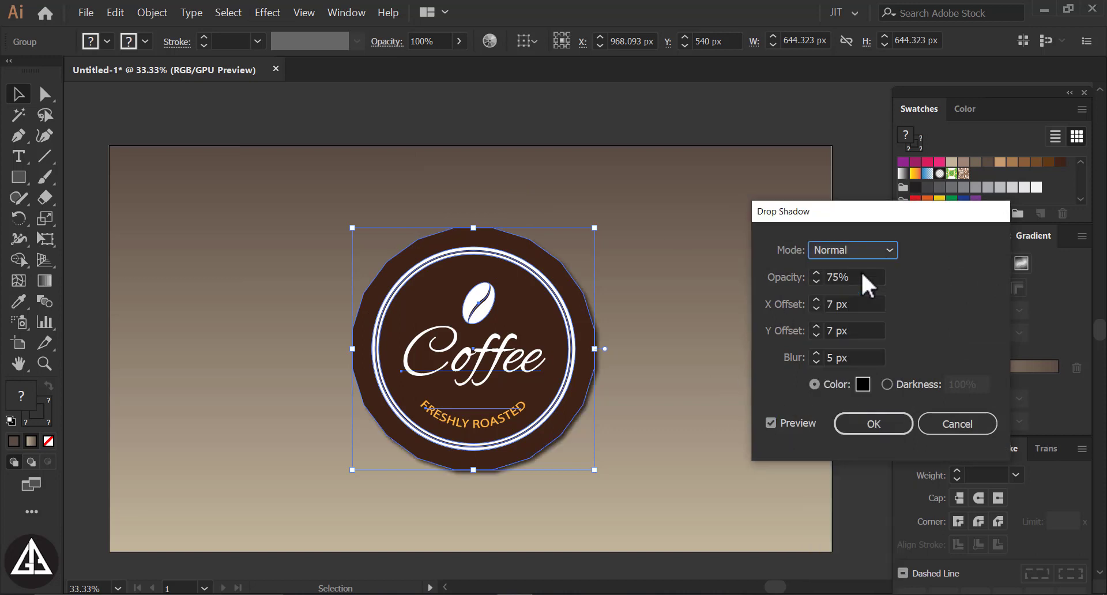
- Set the drop shadow's opacity to 35% and its blur to 10 px
drag(860, 271, 789, 275)
click(858, 304)
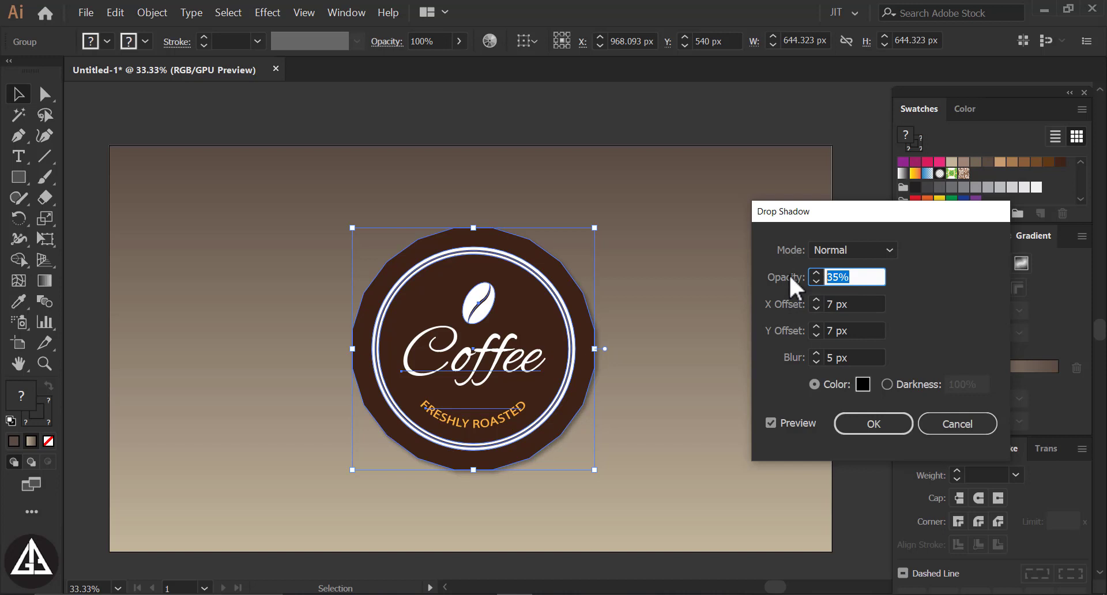
drag(855, 357, 817, 354)
text(10)
click(859, 330)
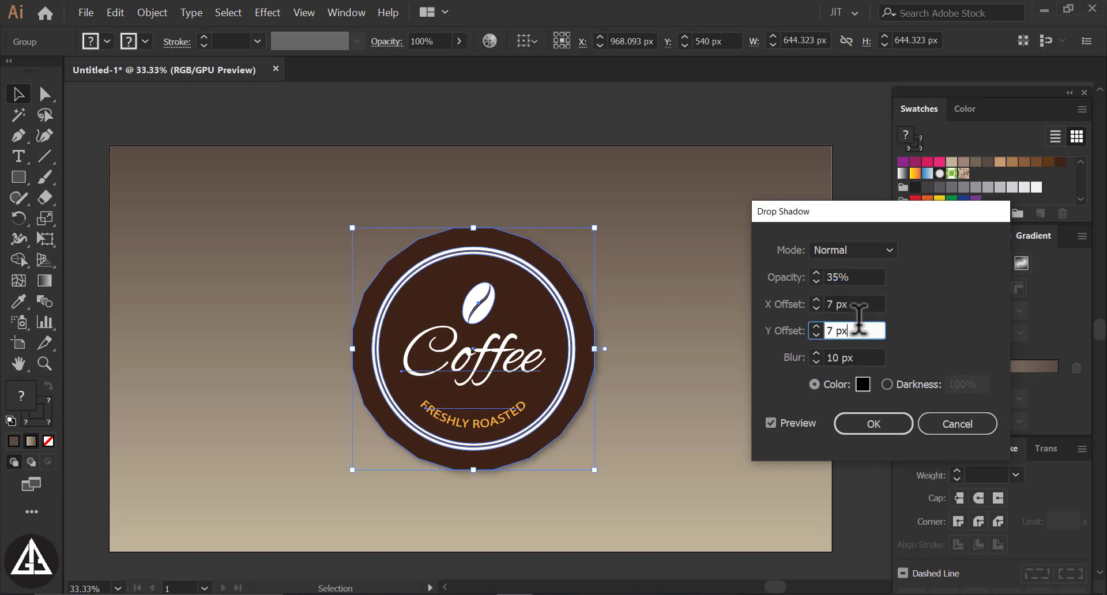
- Set the drop shadow's opacity to 50% and its blur to 20 px
click(776, 276)
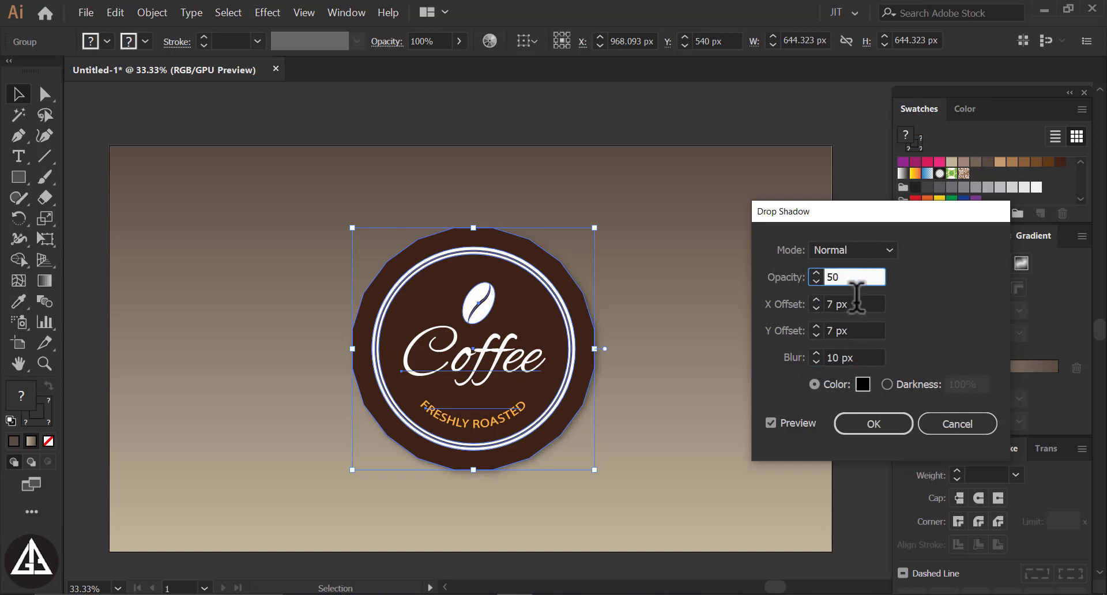
click(857, 299)
drag(859, 357, 829, 357)
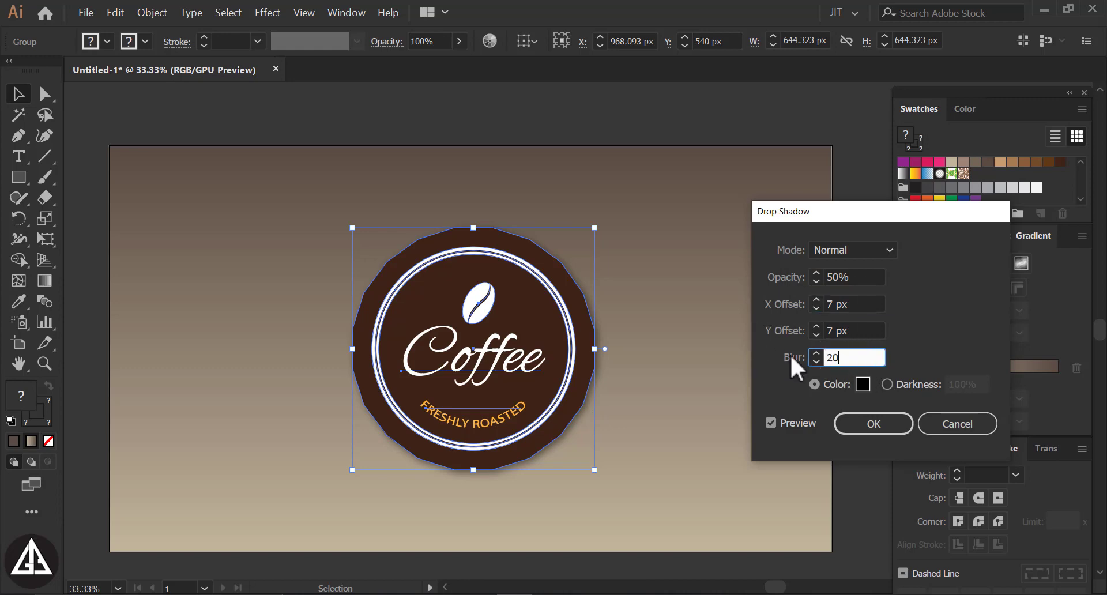
click(848, 330)
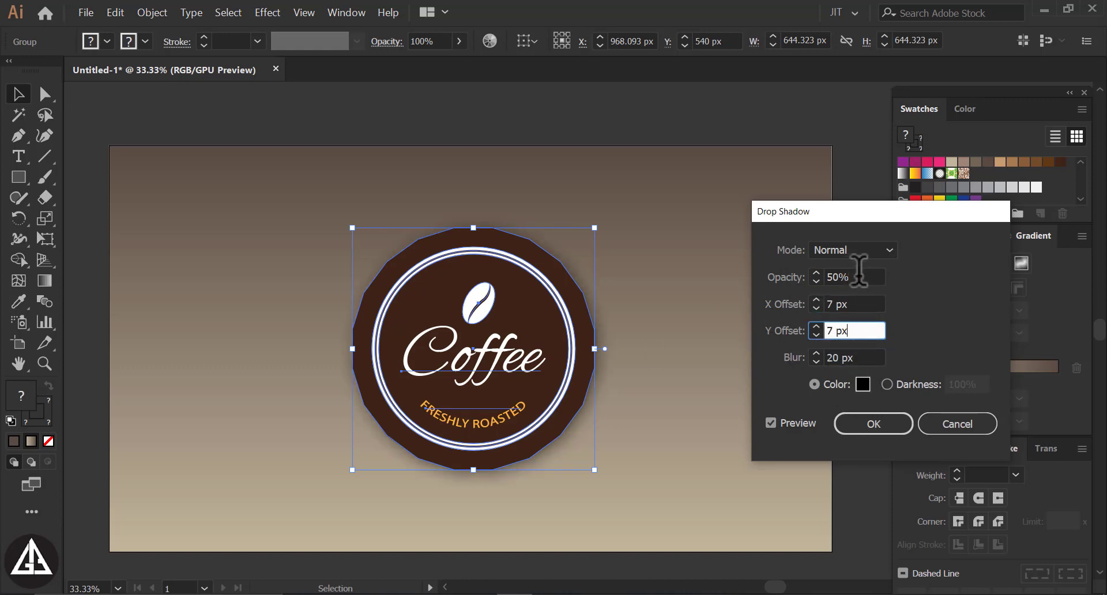
- Set the drop shadow's opacity to 65% and apply the effect to the badge
double_click(859, 270)
text(65)
click(854, 300)
click(816, 300)
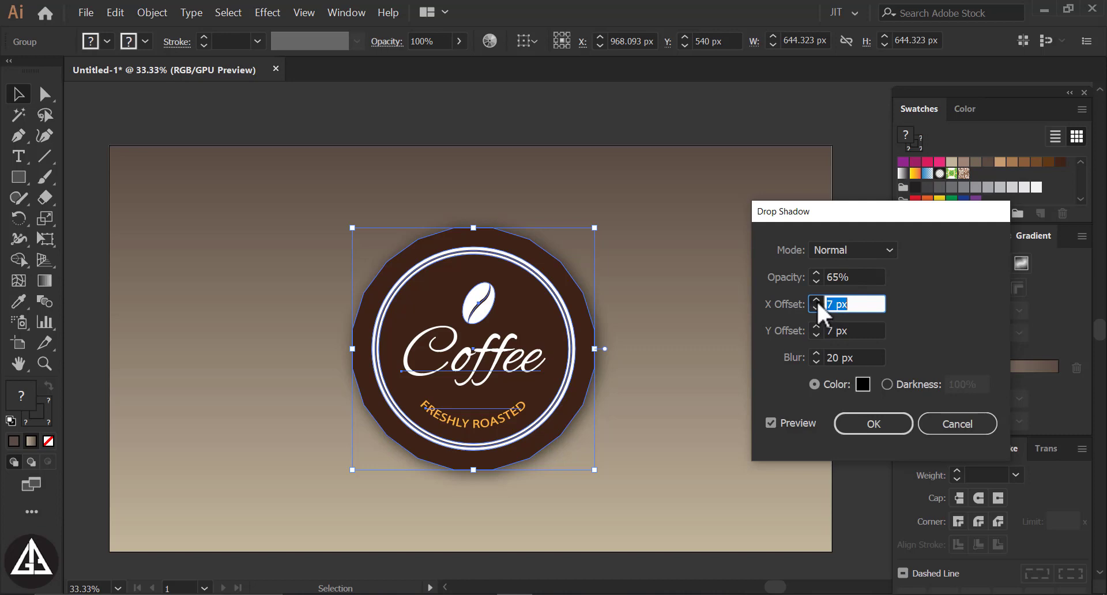
click(863, 420)
click(860, 414)
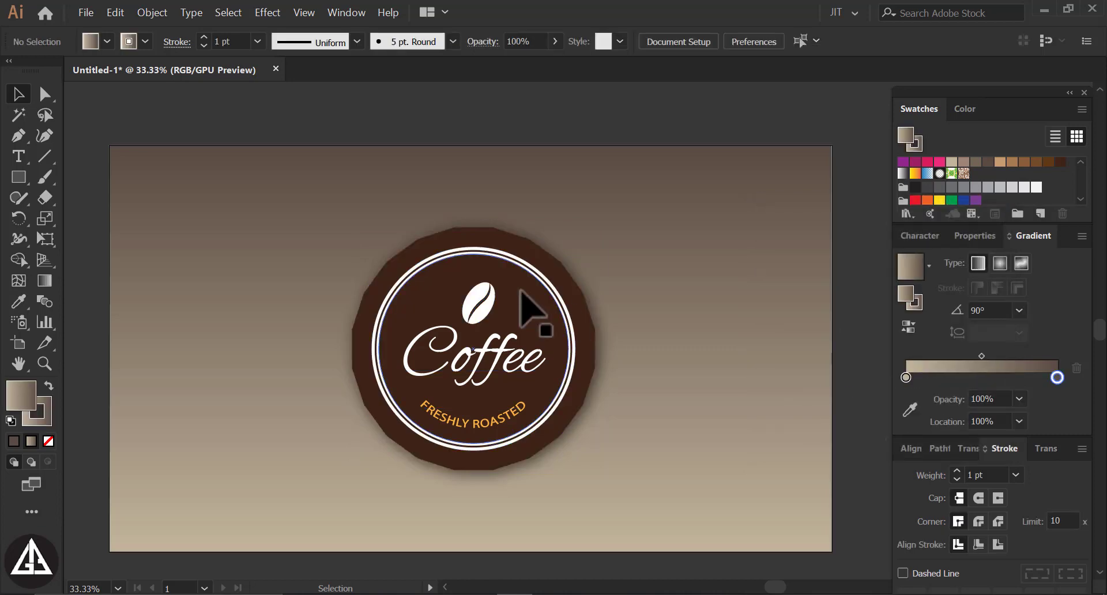
- Draw a closed long-shadow polygon with the Pen tool from the badge's opposite edges to the artboard's lower-right side and bottom edge
drag(21, 135, 72, 137)
click(561, 261)
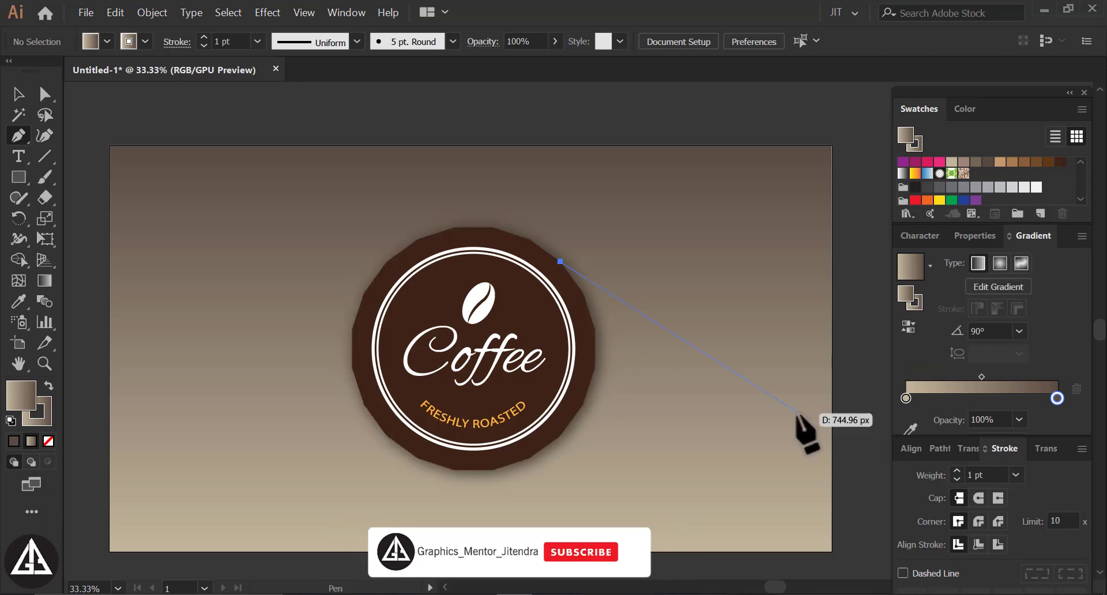
click(832, 436)
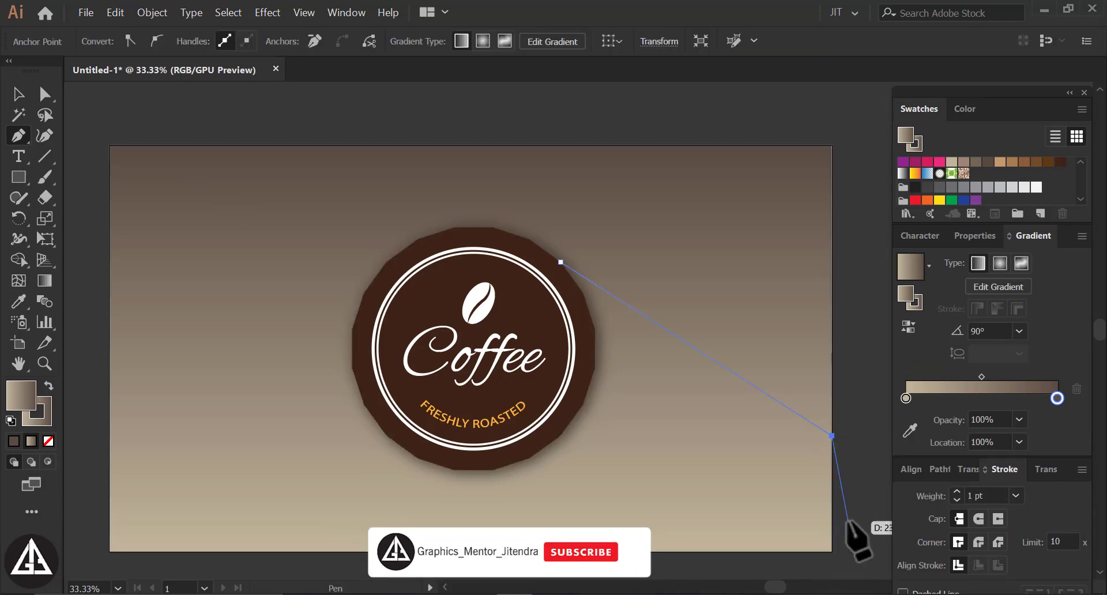
click(832, 551)
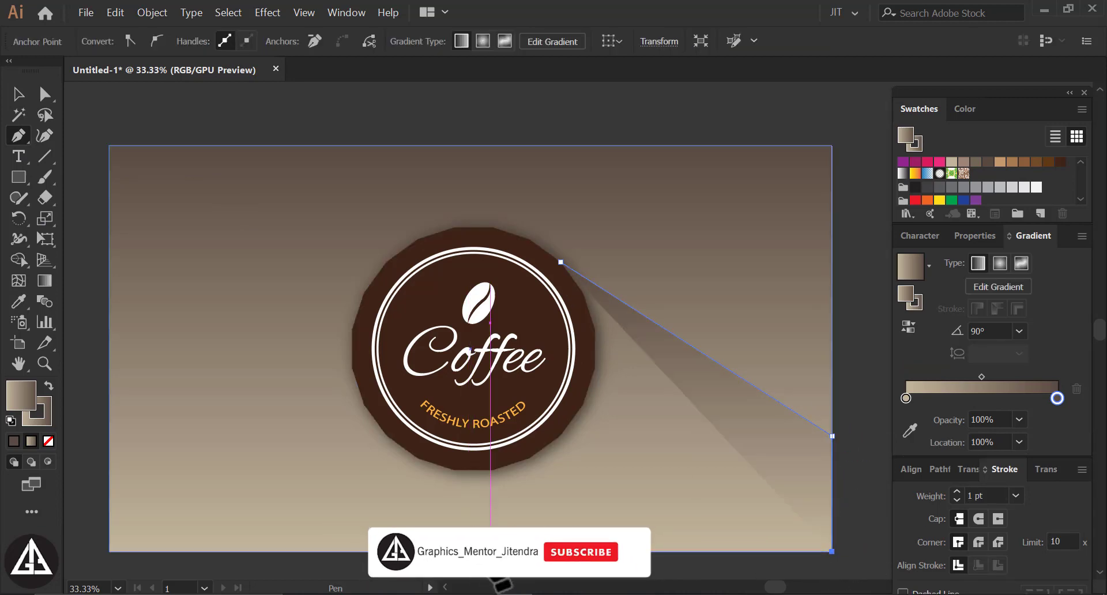
click(491, 551)
click(386, 434)
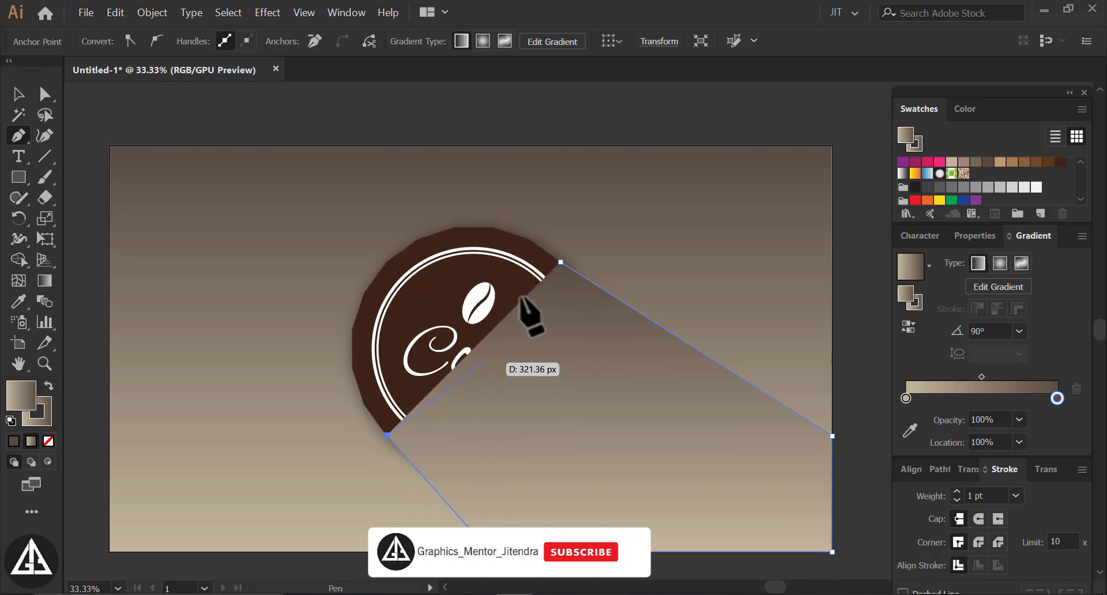
click(561, 262)
click(17, 96)
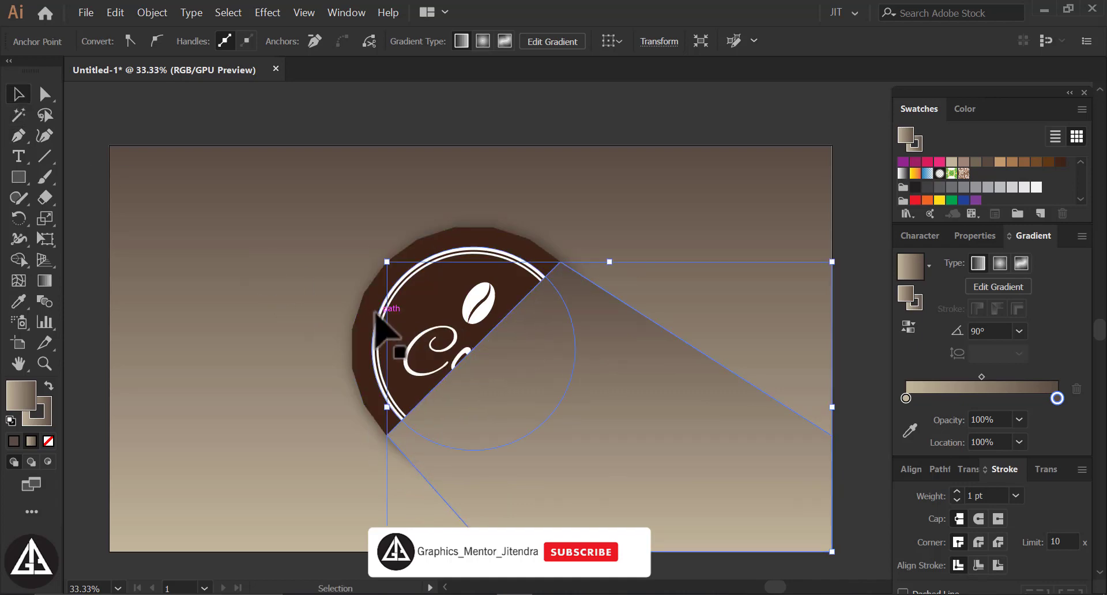
- Arrange the long-shadow polygon behind the coffee badge
right_click(375, 320)
mouse_move(424, 461)
click(573, 462)
- Draw a circle over the upper part of the badge and fill it with white
key(l)
drag(452, 252, 583, 382)
key(v)
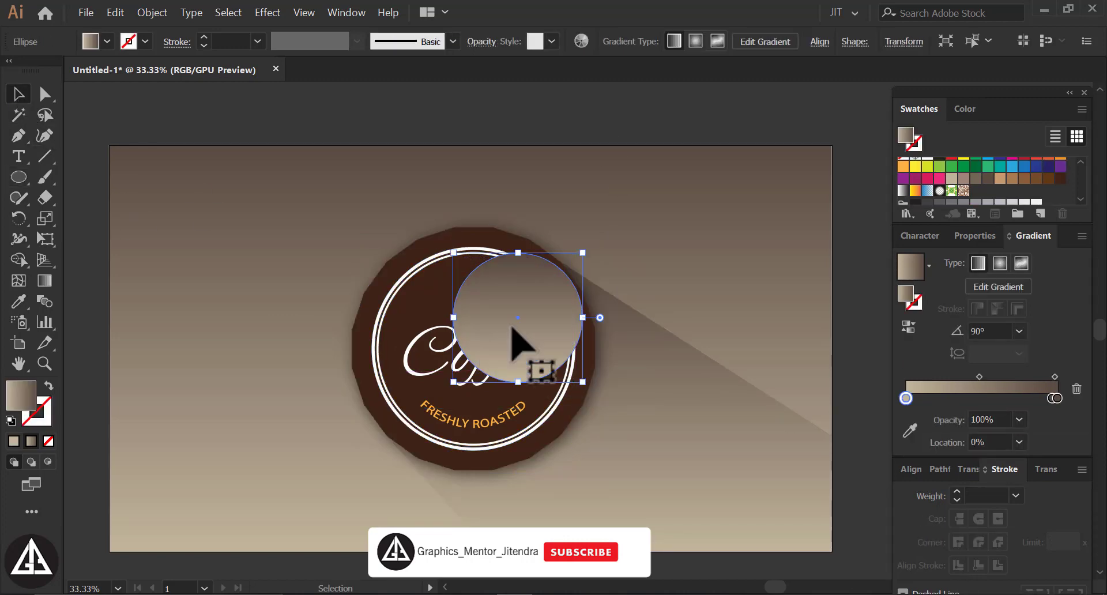
drag(511, 326, 477, 332)
scroll(933, 176, up, 1)
click(926, 164)
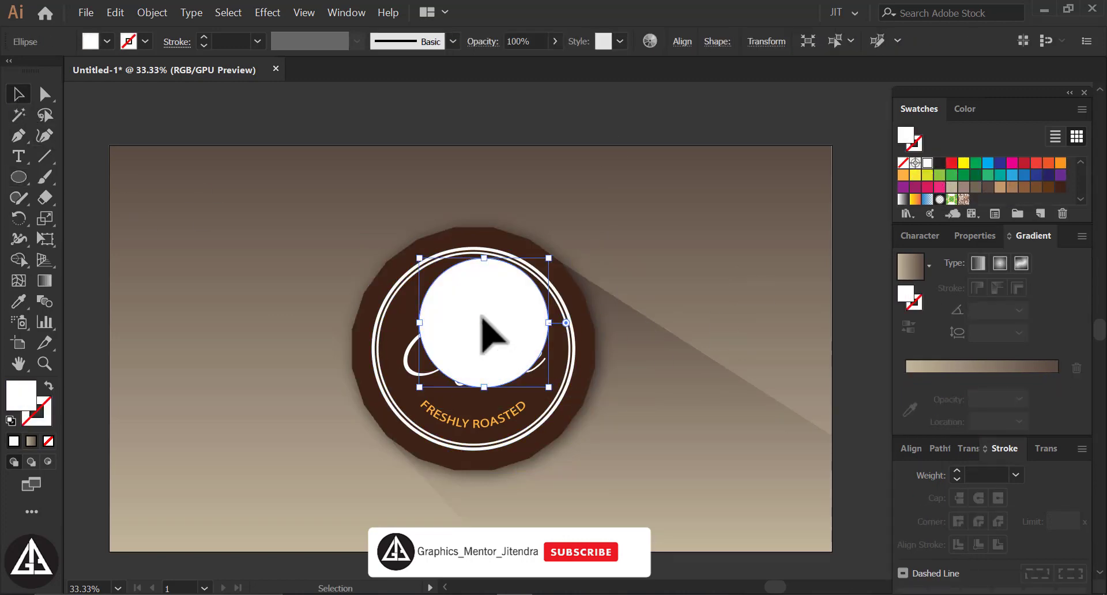
- Set the white circle's opacity to 20%
click(555, 41)
drag(524, 63, 499, 61)
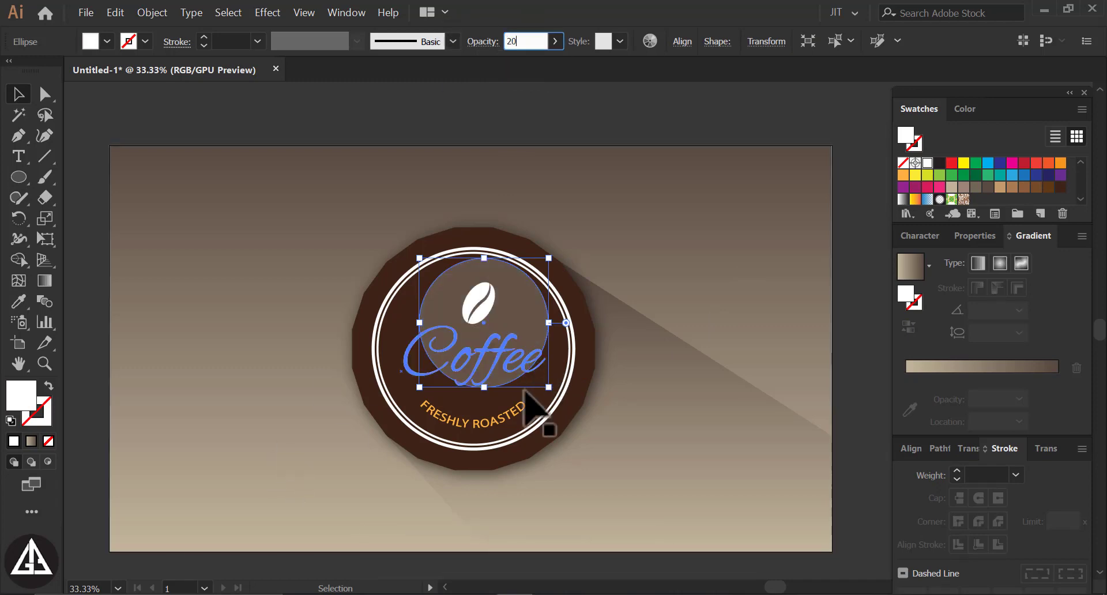
click(853, 329)
- Duplicate the translucent circle, set the copy's opacity to 55% and shrink it to a small dot
mouse_move(526, 331)
mouse_down()
mouse_move(543, 342)
mouse_move(507, 310)
mouse_move(513, 321)
mouse_up()
click(853, 388)
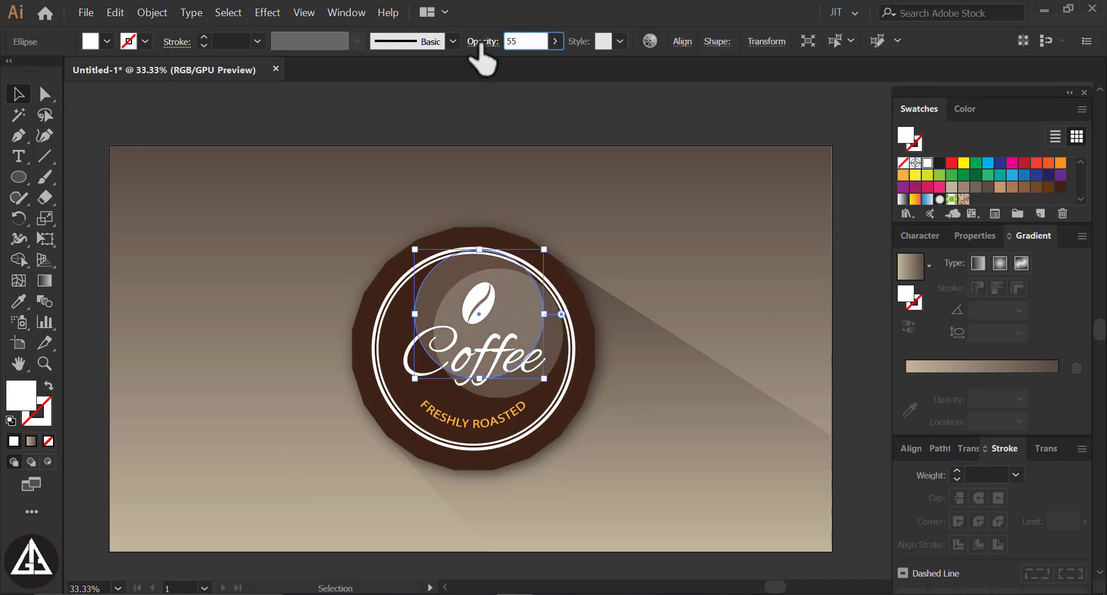
drag(544, 249, 463, 330)
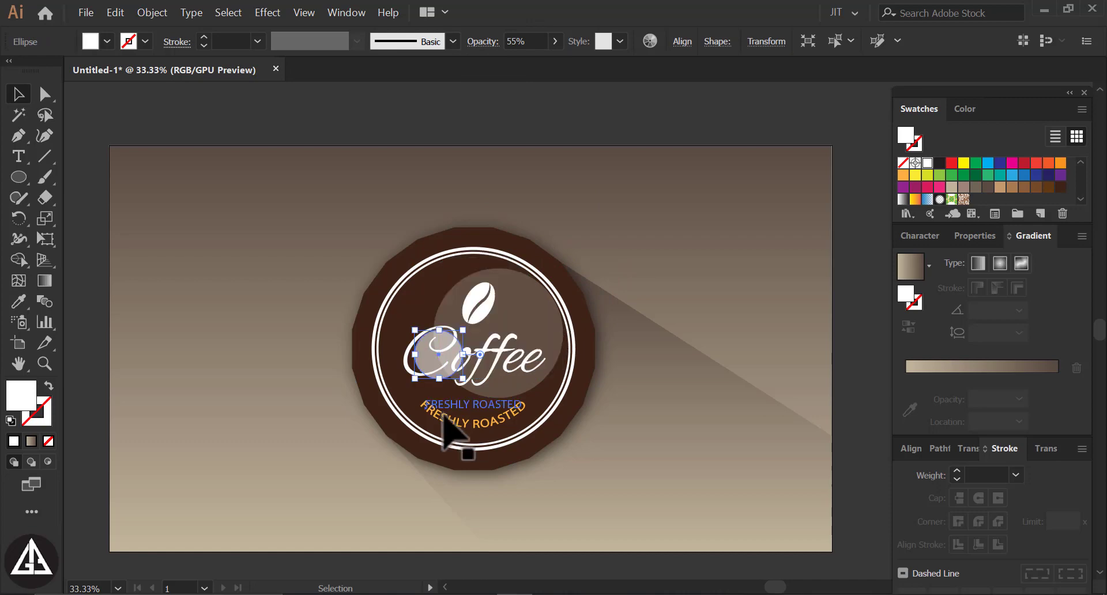
- Place the small dot near the large circle's upper-right edge and add a tiny copy beside it toward the coffee bean
drag(433, 369, 516, 318)
drag(547, 279, 586, 185)
scroll(514, 326, up, 4)
drag(607, 139, 543, 203)
- Raise the opacity of both highlight dots
click(634, 217)
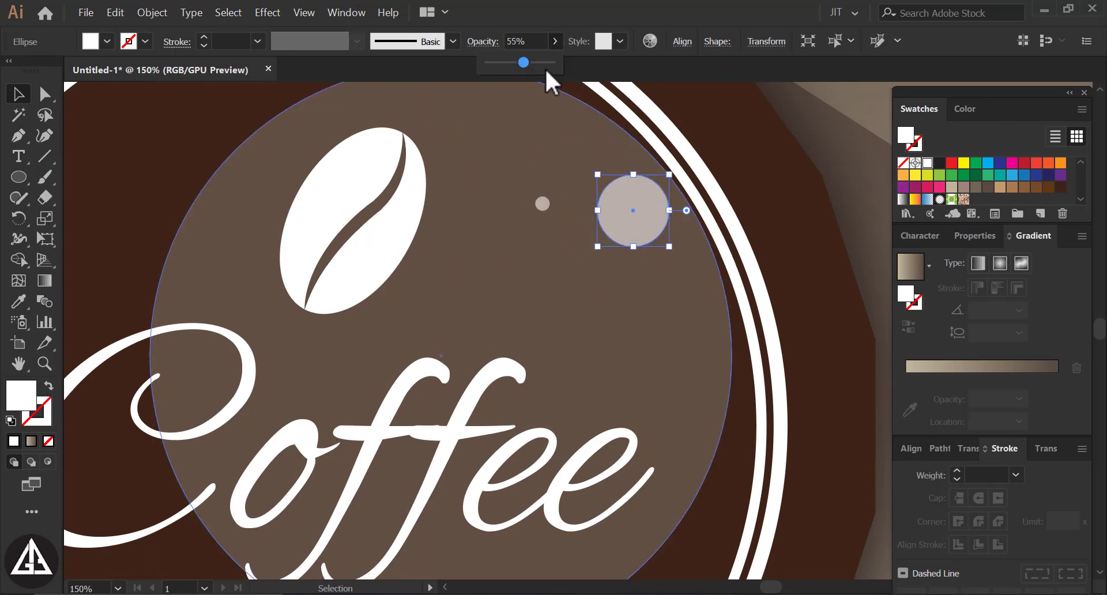
click(542, 62)
click(542, 204)
click(557, 41)
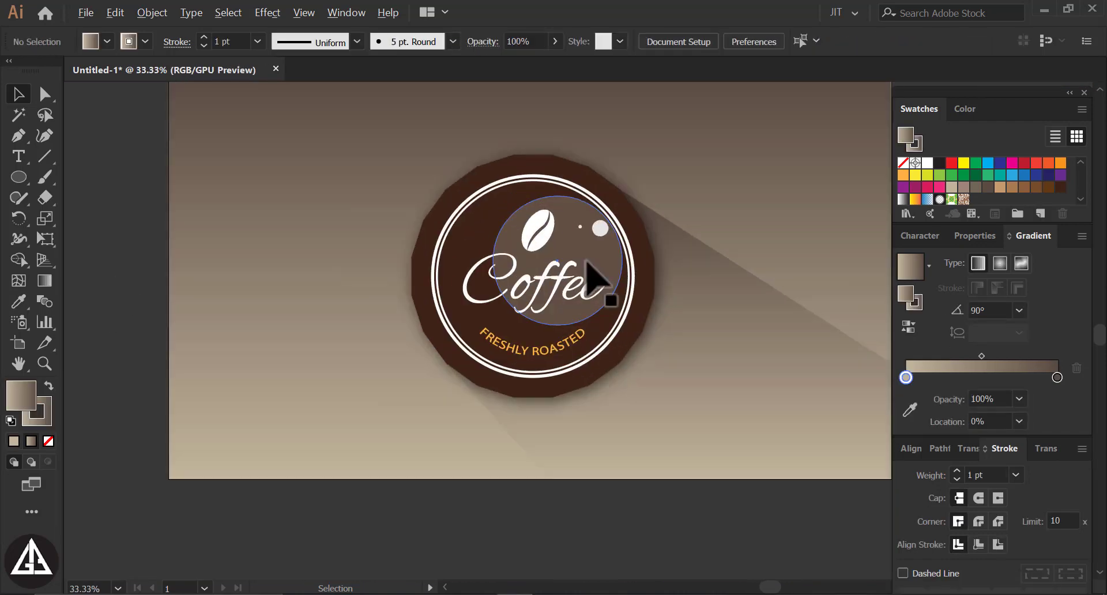
- Ungroup the badge and bring the Coffee lettering to the front
scroll(583, 269, up, 1)
click(445, 323)
right_click(445, 322)
click(482, 428)
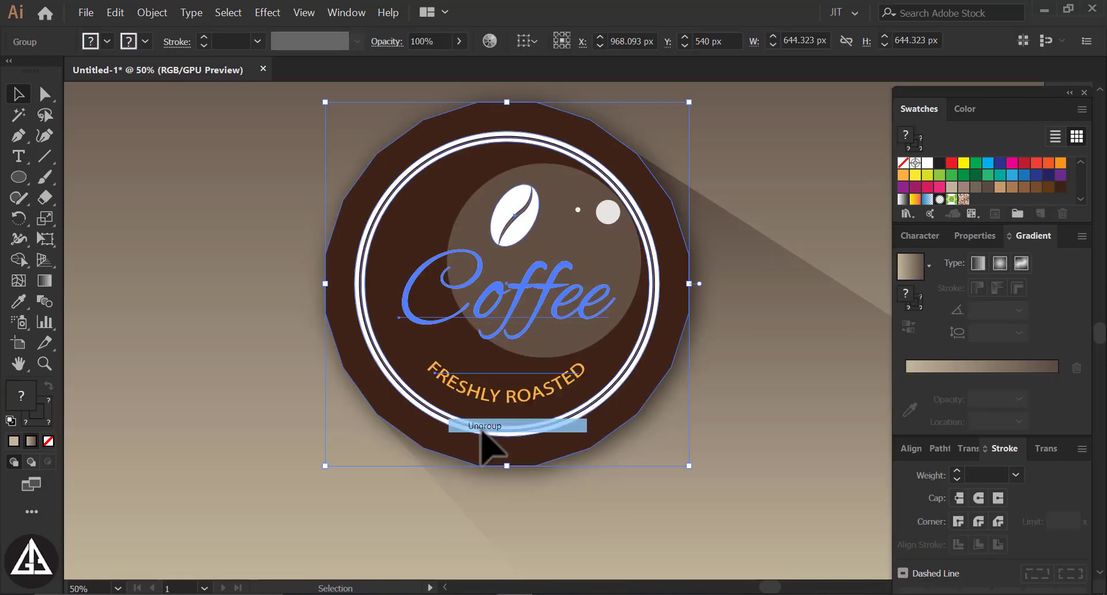
click(445, 338)
right_click(441, 321)
mouse_move(641, 485)
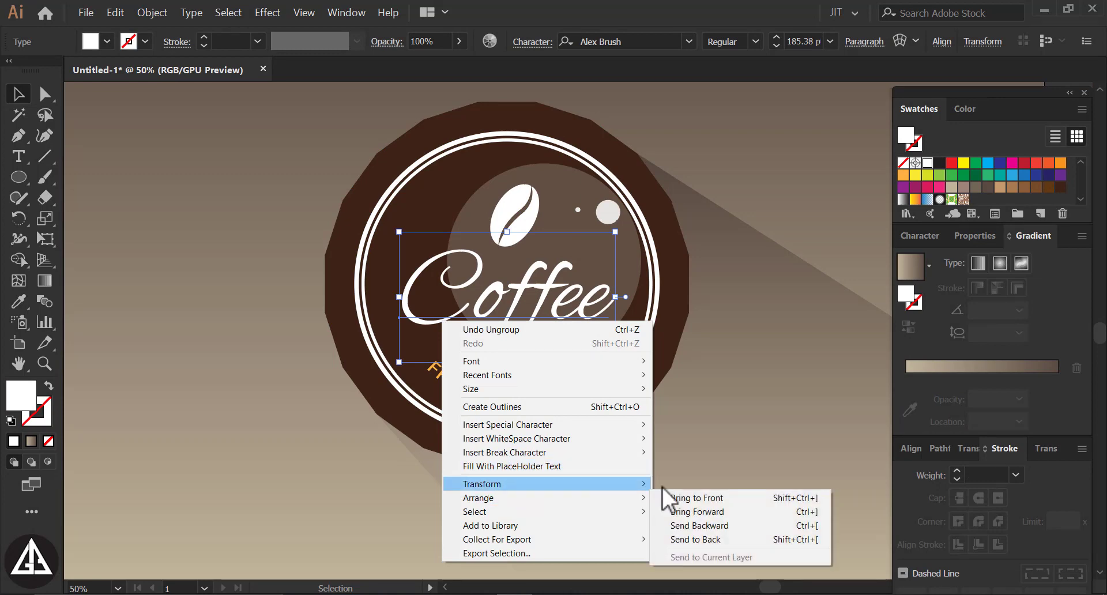
click(672, 498)
- Set the large translucent circle's opacity to 30%
click(495, 231)
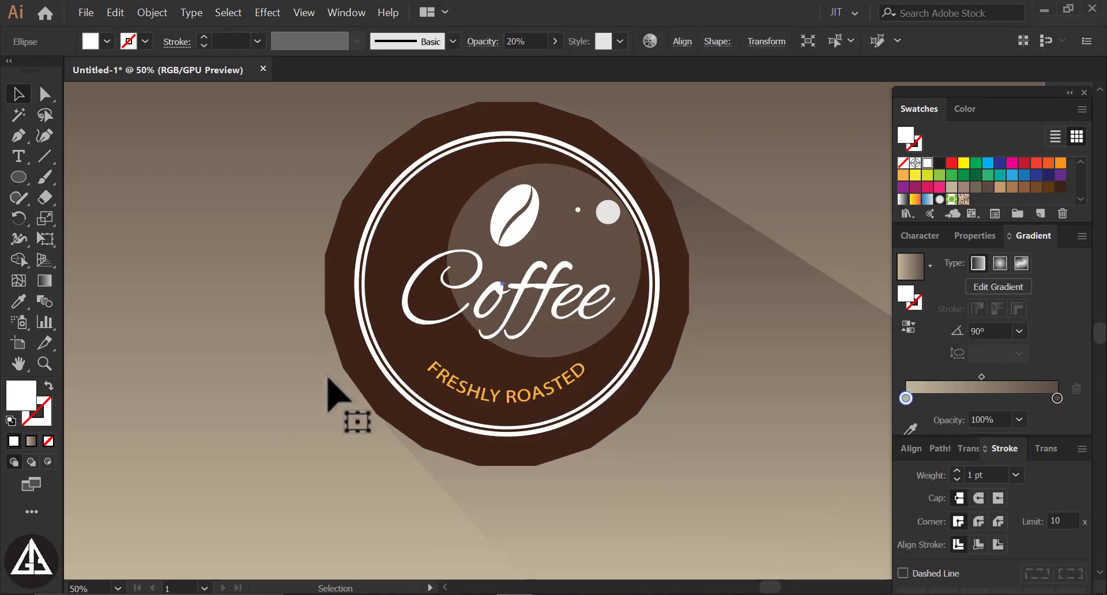
click(596, 259)
click(630, 264)
drag(535, 41, 489, 31)
text(30)
key(Return)
click(271, 205)
scroll(261, 224, down, 4)
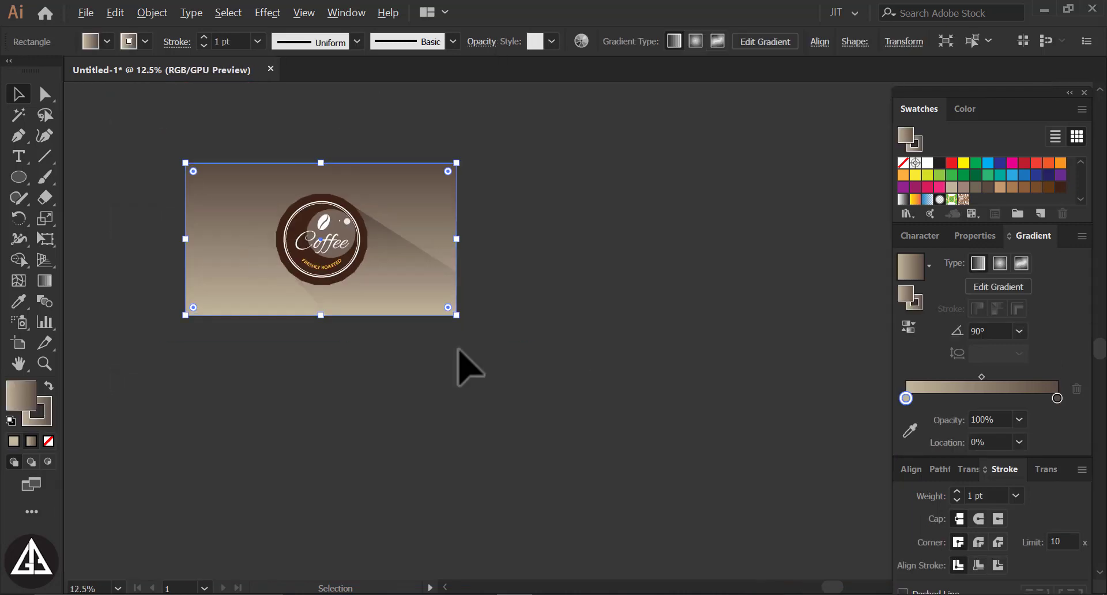
click(459, 350)
- Lower the large translucent circle's opacity to 6%
drag(354, 216, 434, 245)
scroll(382, 241, up, 4)
click(439, 278)
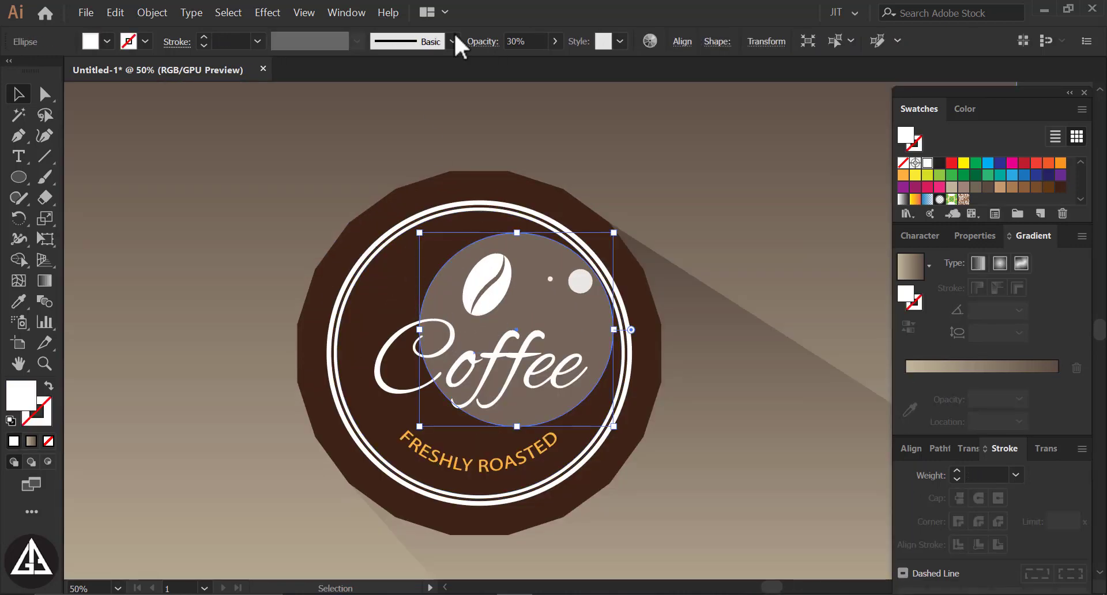
drag(503, 66, 489, 62)
click(652, 215)
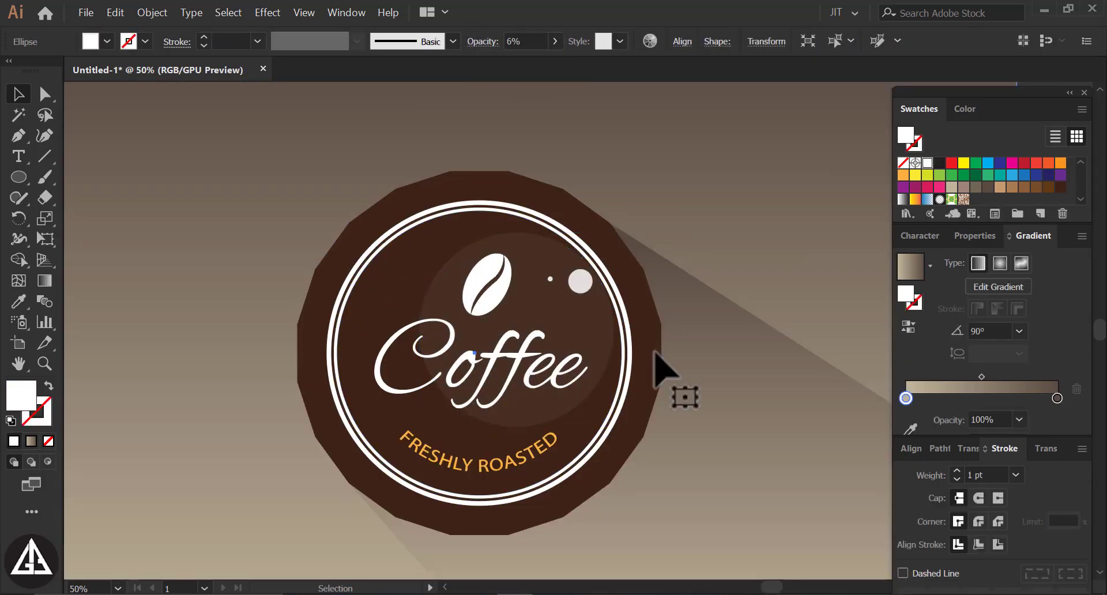
- Set the large translucent circle's opacity to 19%
click(588, 328)
click(501, 62)
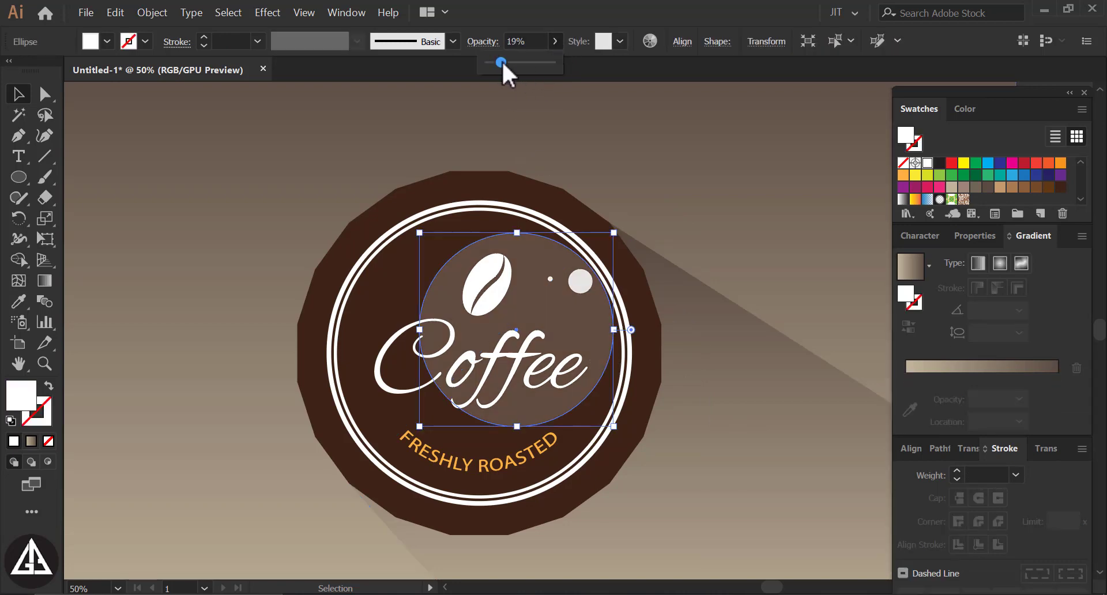
click(676, 249)
scroll(470, 260, down, 4)
click(517, 362)
scroll(519, 288, up, 2)
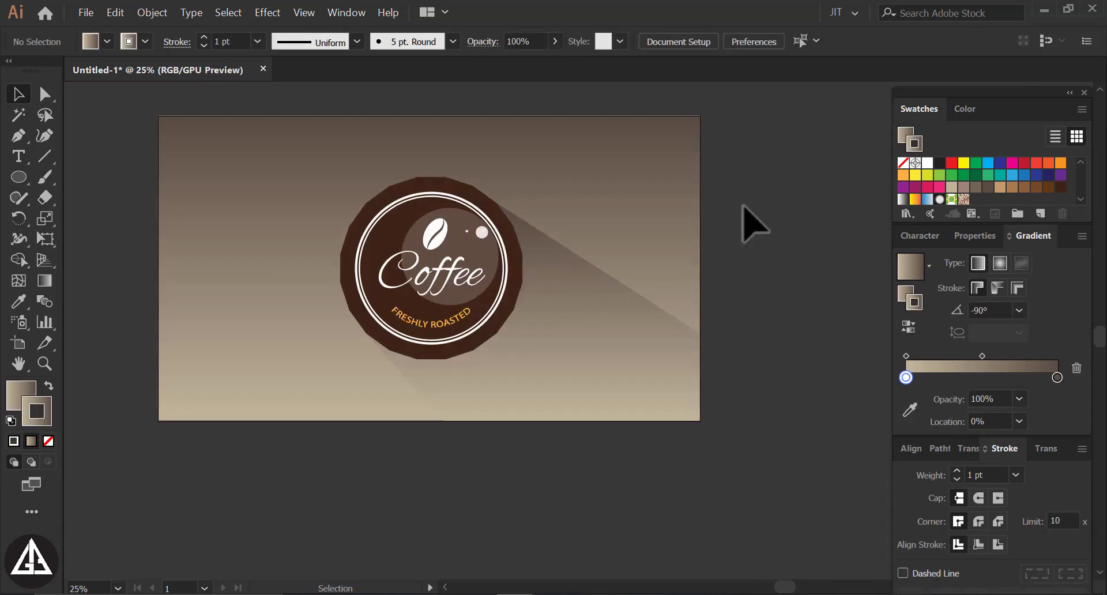
- Move the translucent circle and both highlight dots to the badge's left side, with the dots near the inner ring
scroll(441, 262, up, 2)
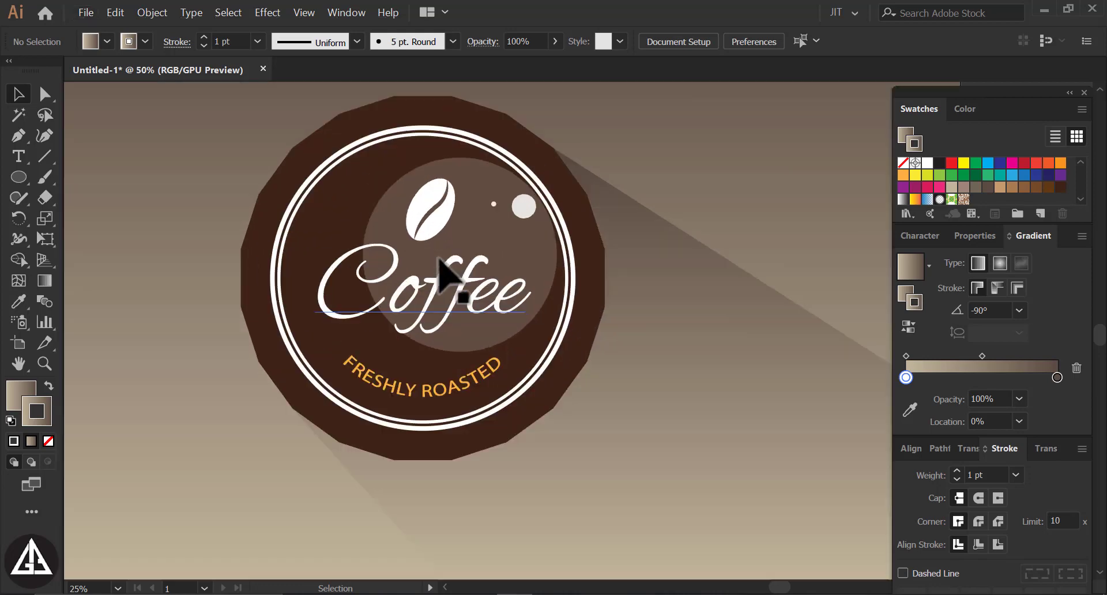
drag(539, 258, 464, 260)
scroll(331, 215, up, 2)
drag(315, 215, 321, 233)
drag(697, 213, 270, 255)
drag(655, 199, 328, 228)
click(210, 242)
scroll(432, 248, down, 2)
click(175, 298)
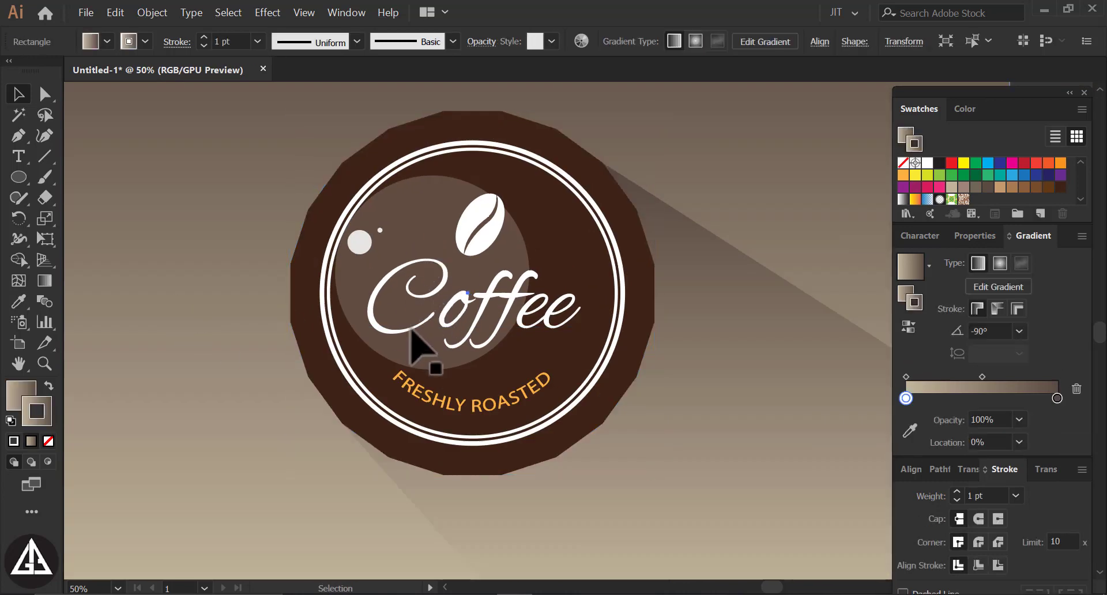
click(574, 344)
scroll(573, 341, up, 1)
click(514, 418)
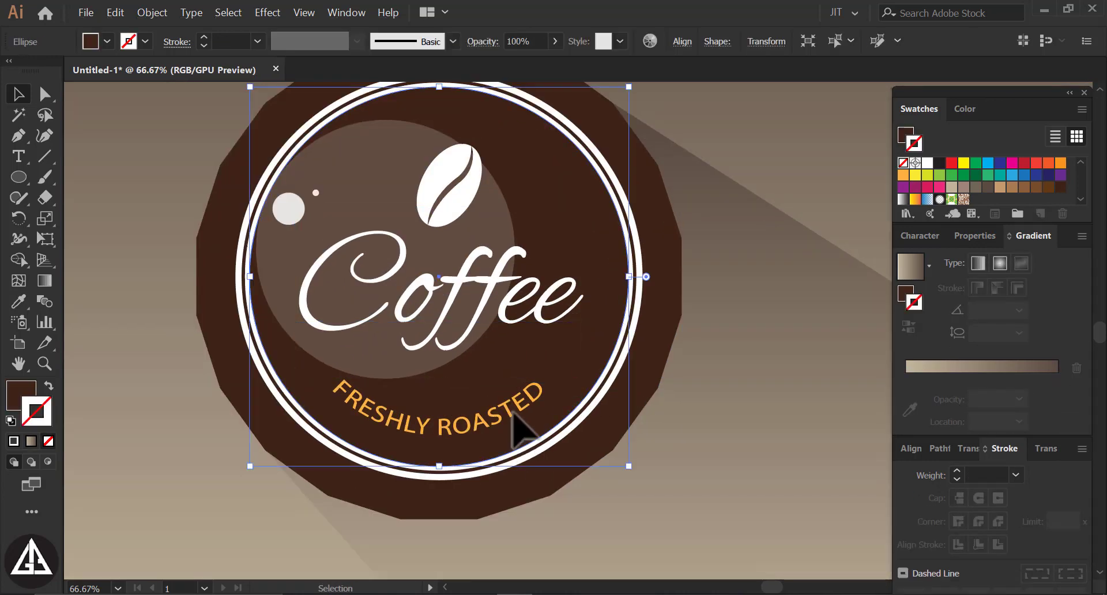
scroll(496, 380, down, 2)
click(821, 416)
scroll(521, 402, up, 2)
- Try a gradient stroke with an added orange stop on the FRESHLY ROASTED text, then remove the stroke
click(474, 382)
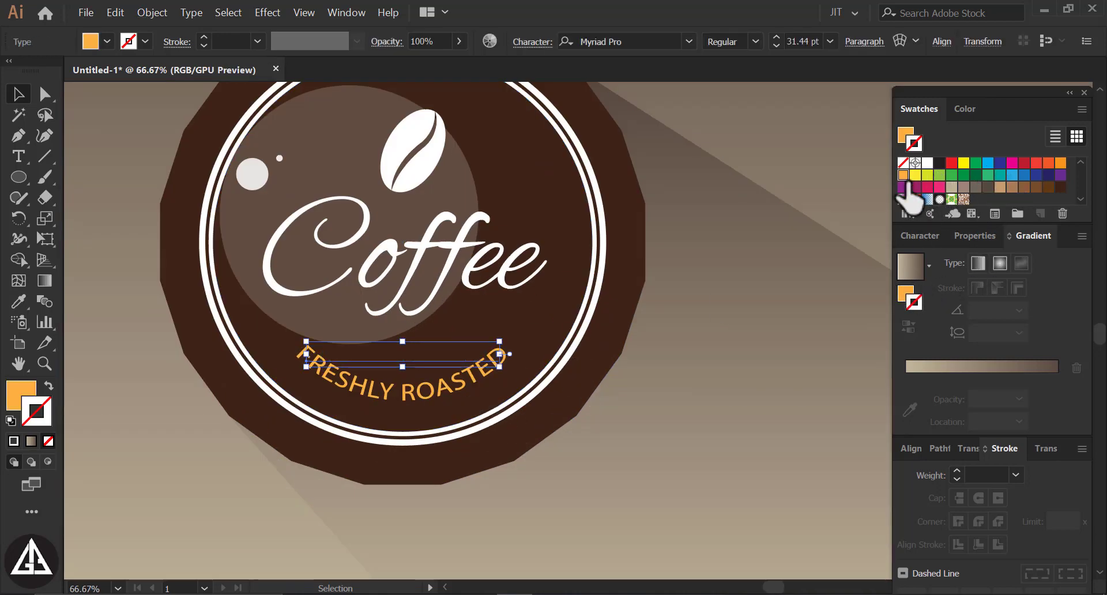
click(912, 374)
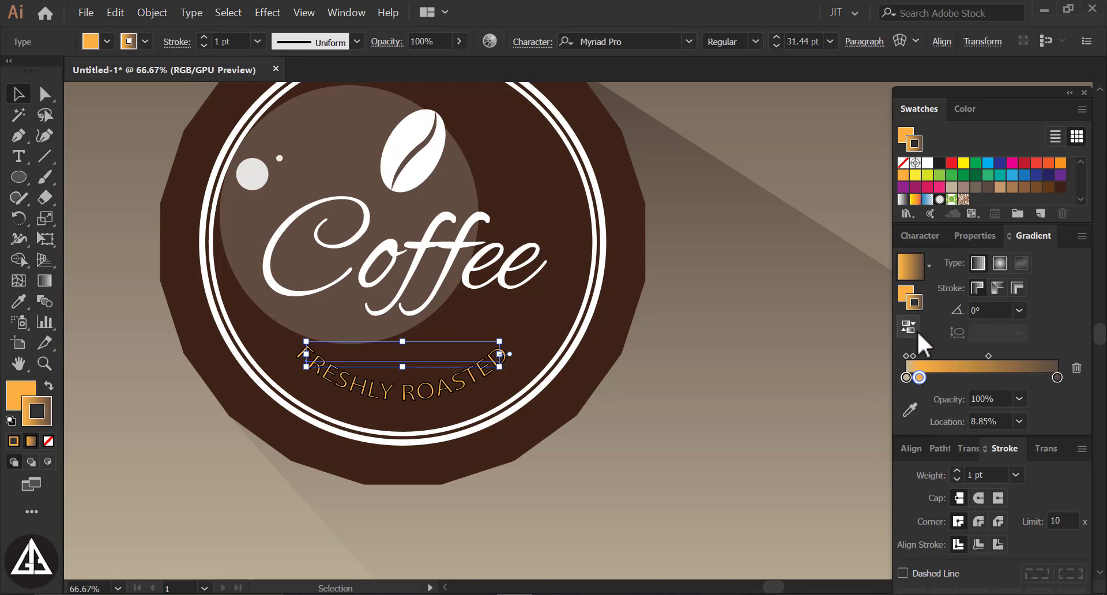
click(906, 137)
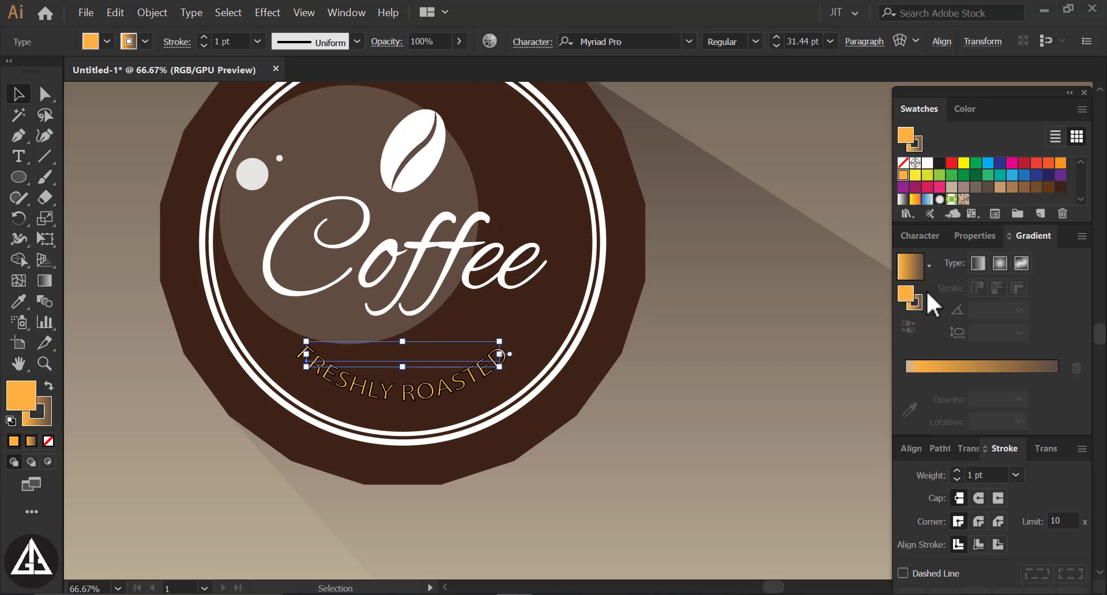
click(920, 142)
click(902, 163)
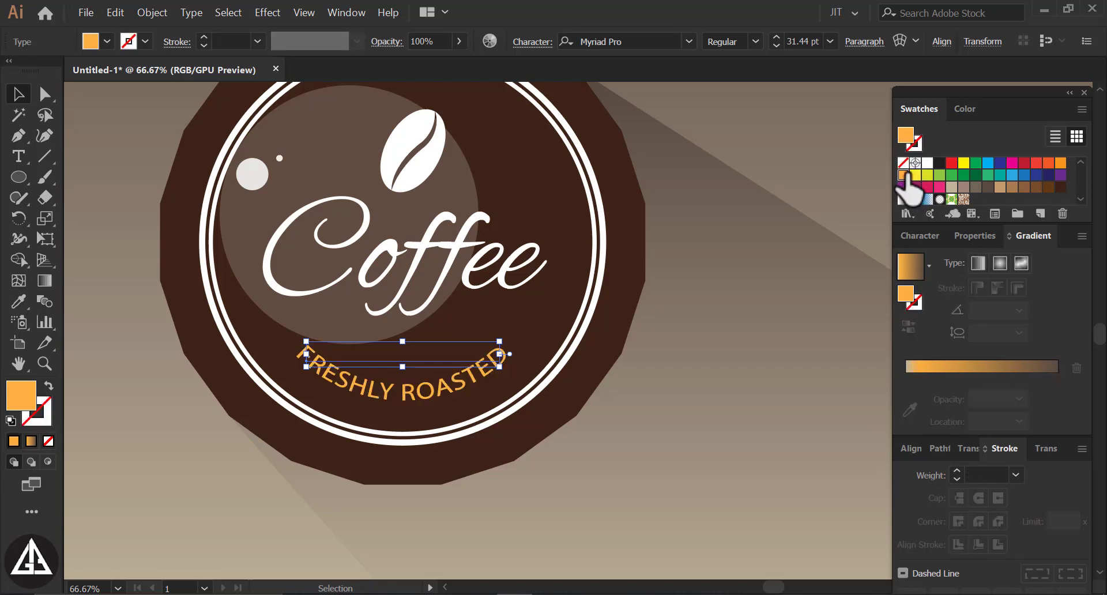
- Try a gradient fill on the FRESHLY ROASTED text and undo it
click(906, 372)
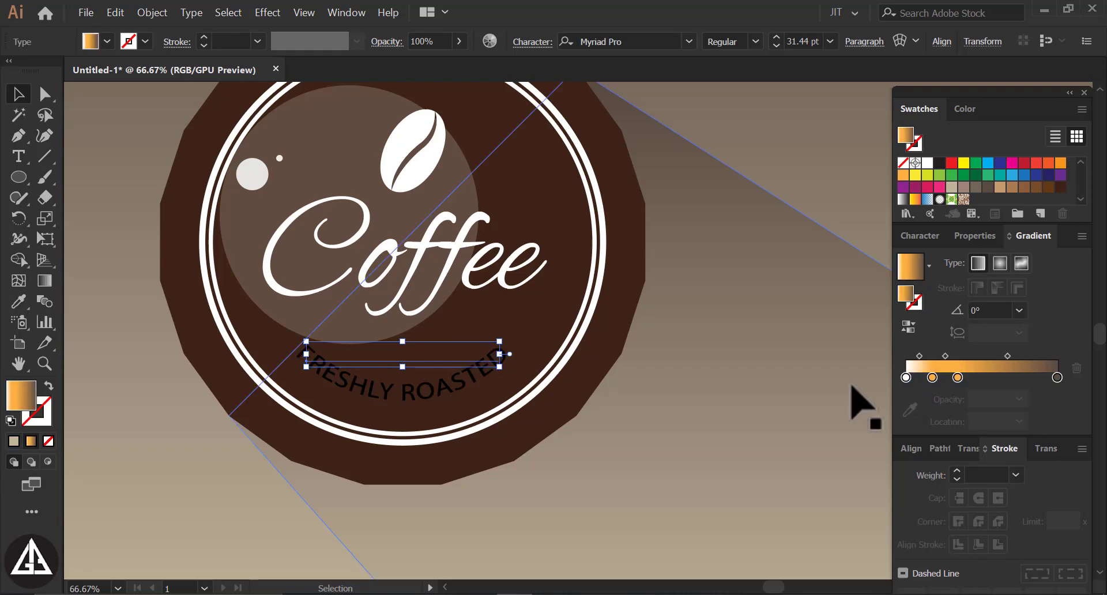
click(687, 309)
key(ctrl+z)
key(ctrl+z)
key(ctrl+z)
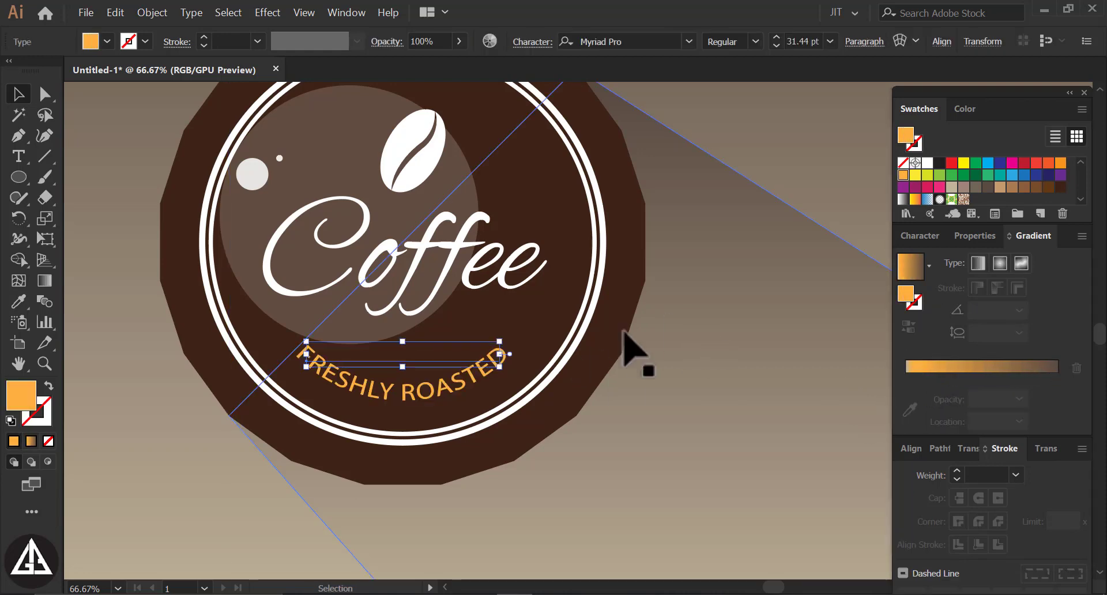
scroll(535, 313, down, 3)
click(627, 465)
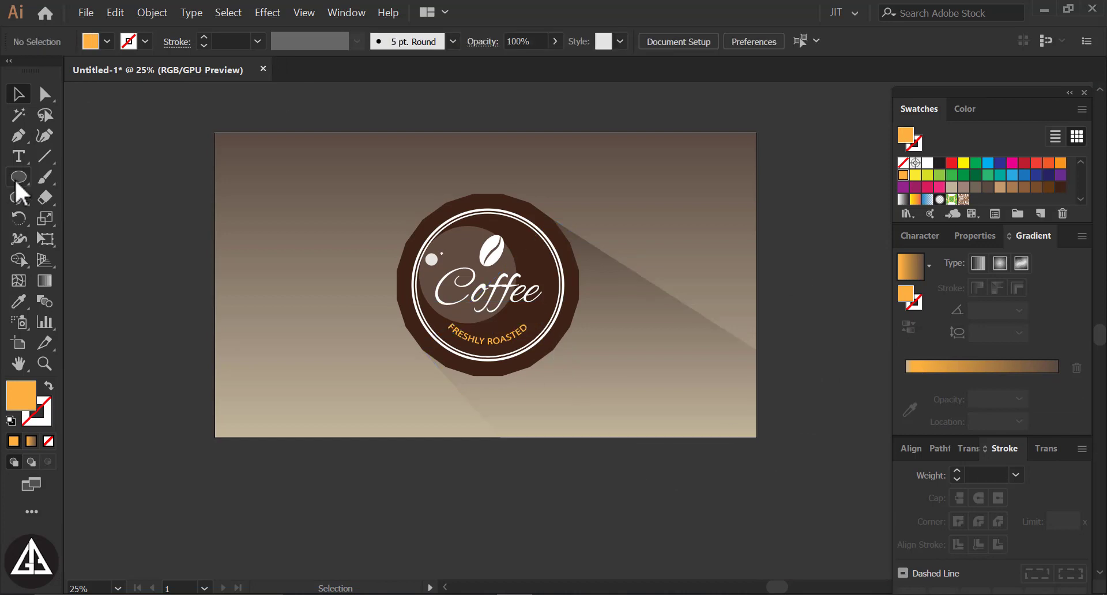
- Draw a thin flat ellipse below the badge, fill it with dark brown and centre it under the badge
drag(19, 177, 63, 219)
drag(453, 407, 560, 414)
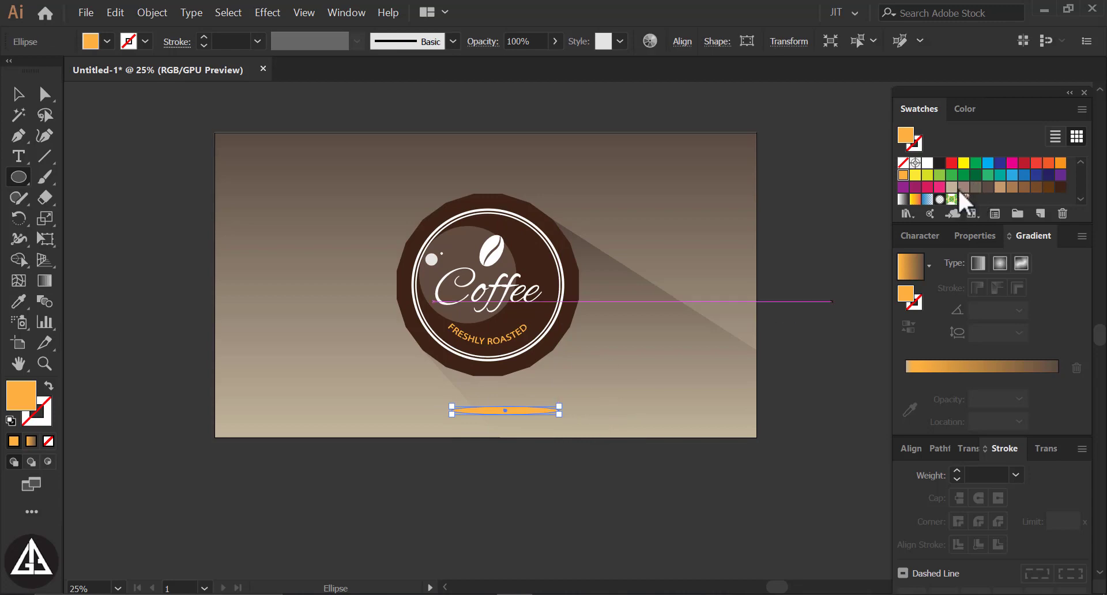
click(990, 188)
click(18, 94)
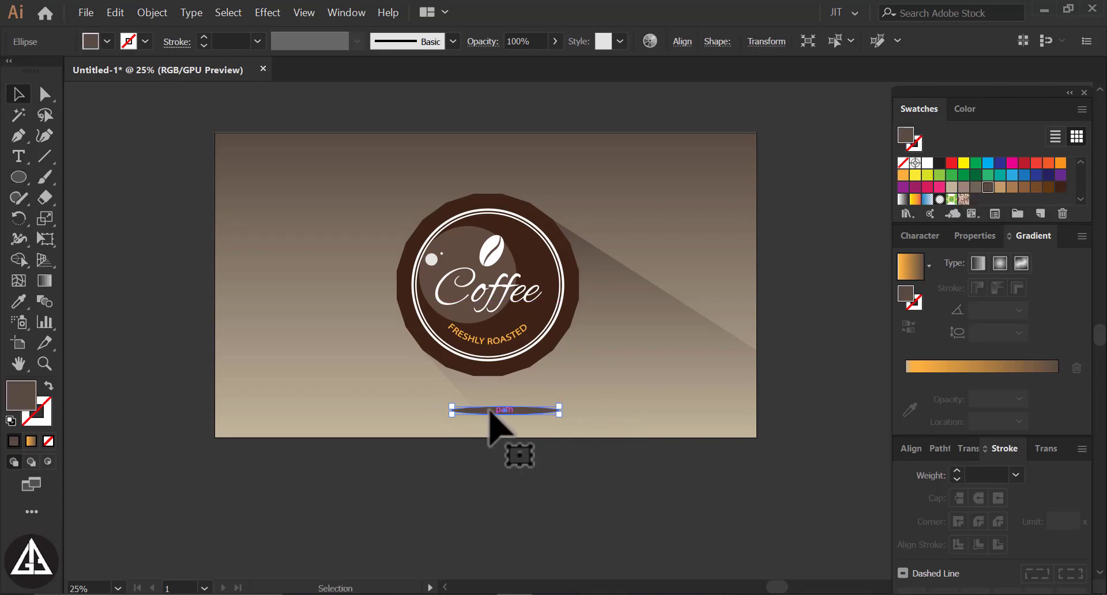
drag(488, 412, 477, 410)
- Apply a Gaussian Blur with a 10.1-pixel radius to the flat ellipse
click(267, 12)
mouse_move(369, 292)
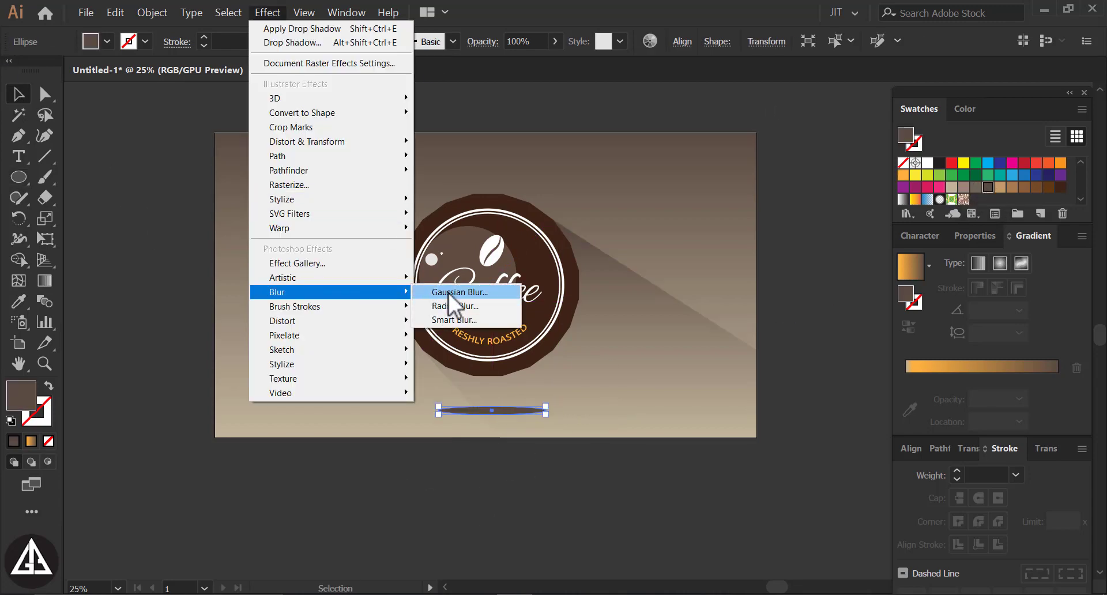
click(449, 293)
drag(524, 404, 459, 467)
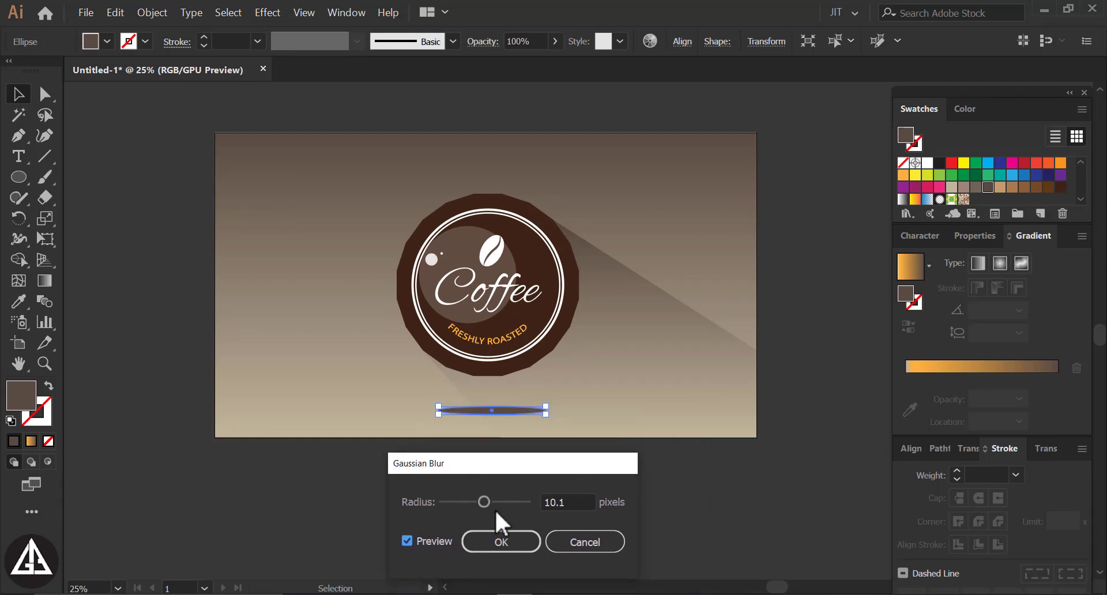
click(519, 543)
click(672, 502)
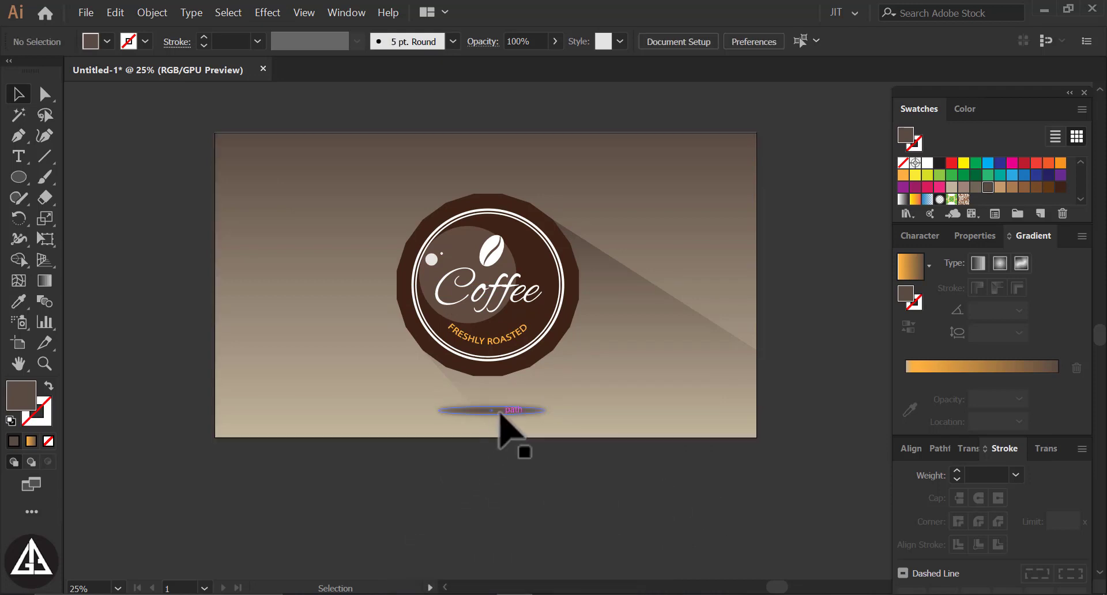
- Set the blurred ellipse's opacity to 63%
click(500, 410)
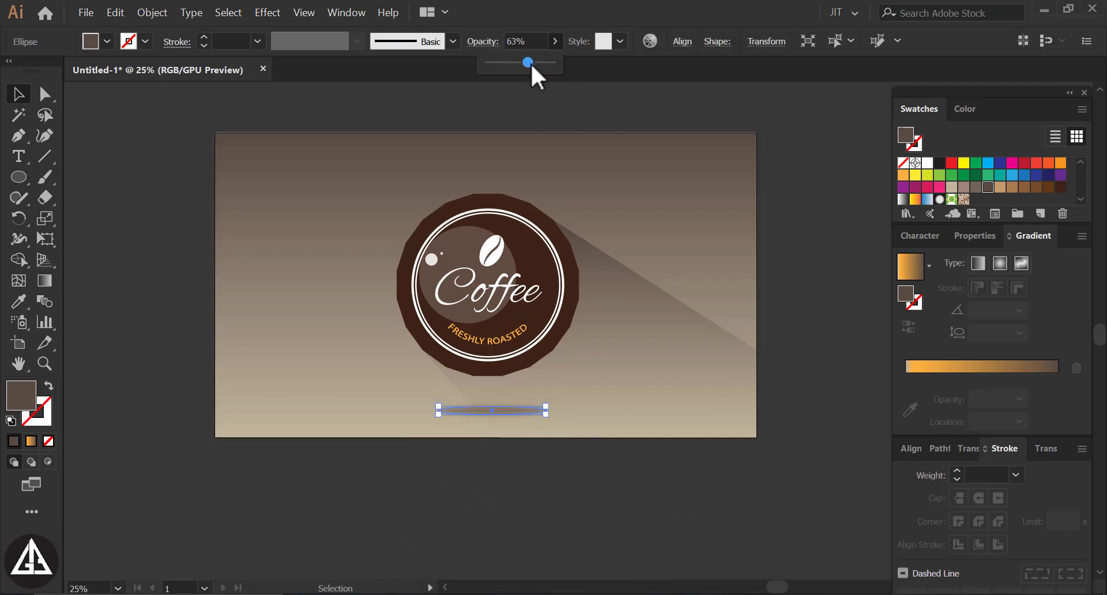
click(541, 472)
click(510, 410)
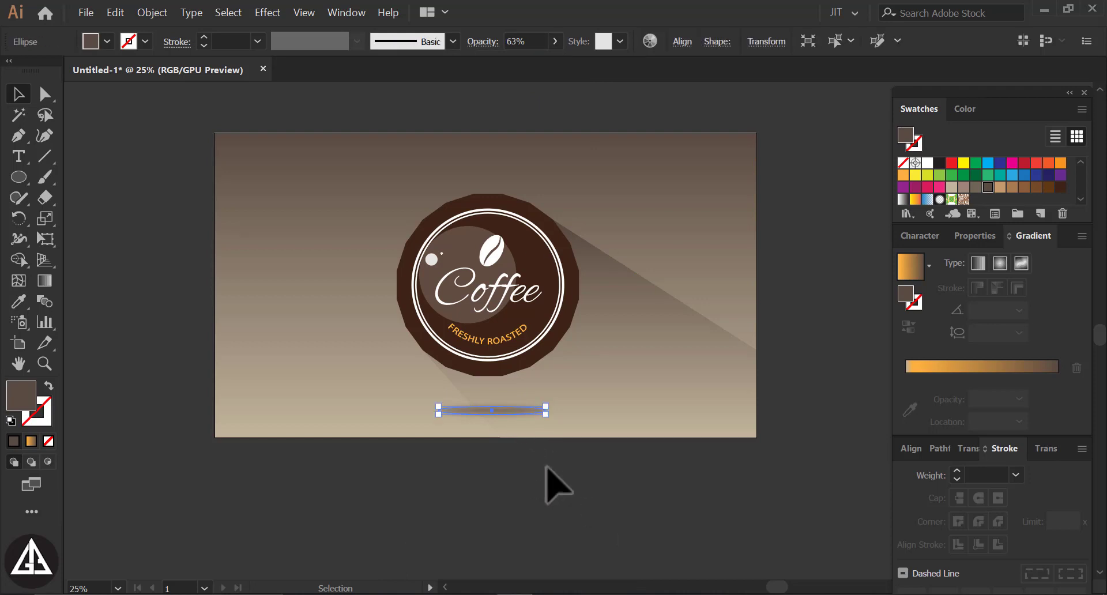
click(545, 463)
key(space)
drag(489, 312, 476, 338)
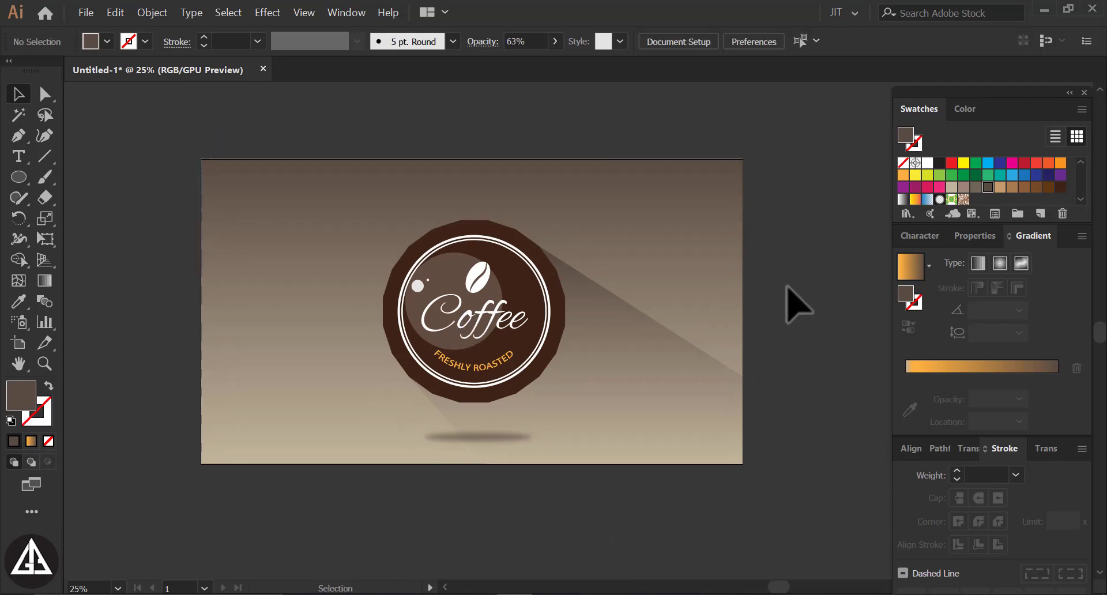